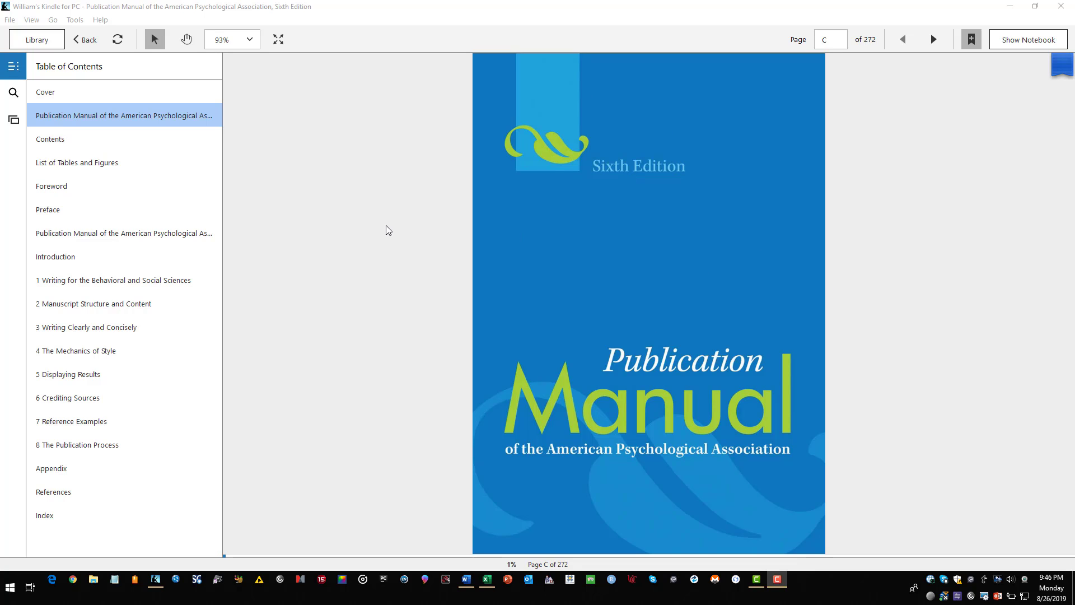
Open chapter 5, Displaying Results, and read through its general guidance up to Table 5.1, Basic Components of a Table
click(71, 376)
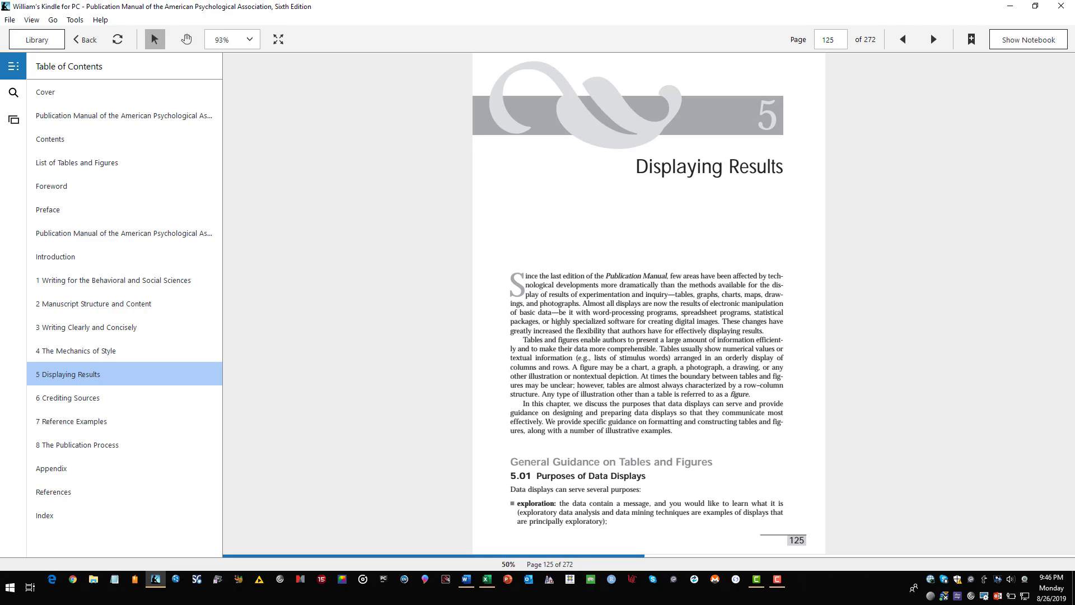
click(932, 40)
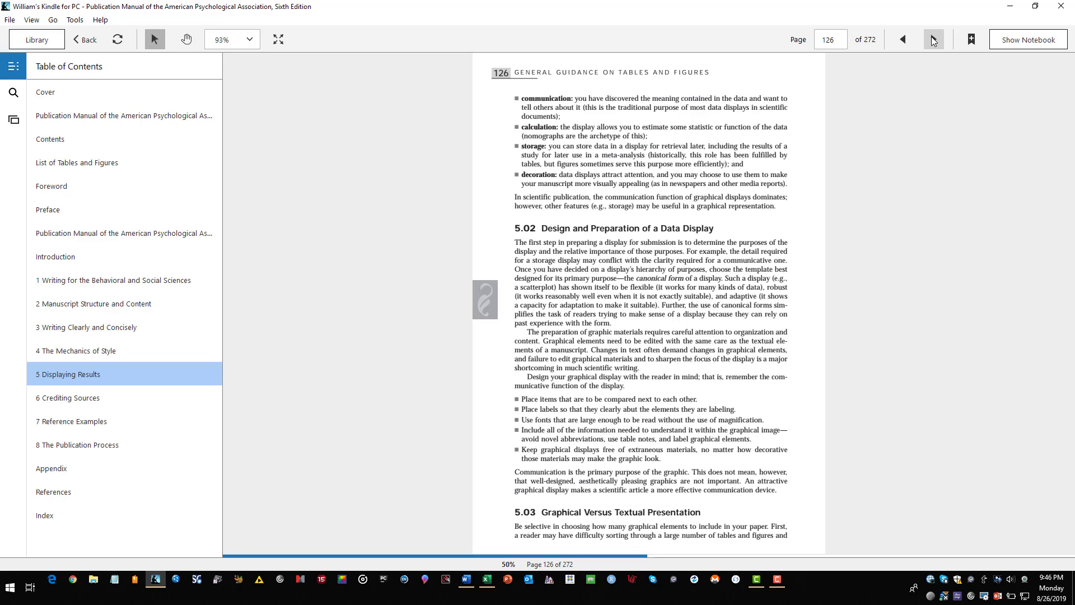
click(933, 41)
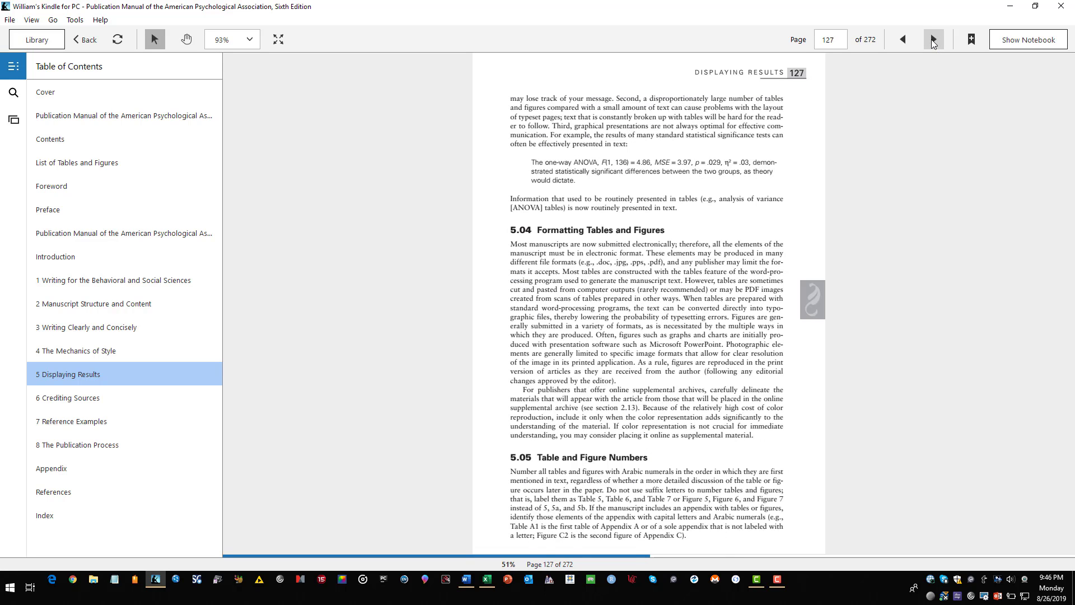
click(932, 41)
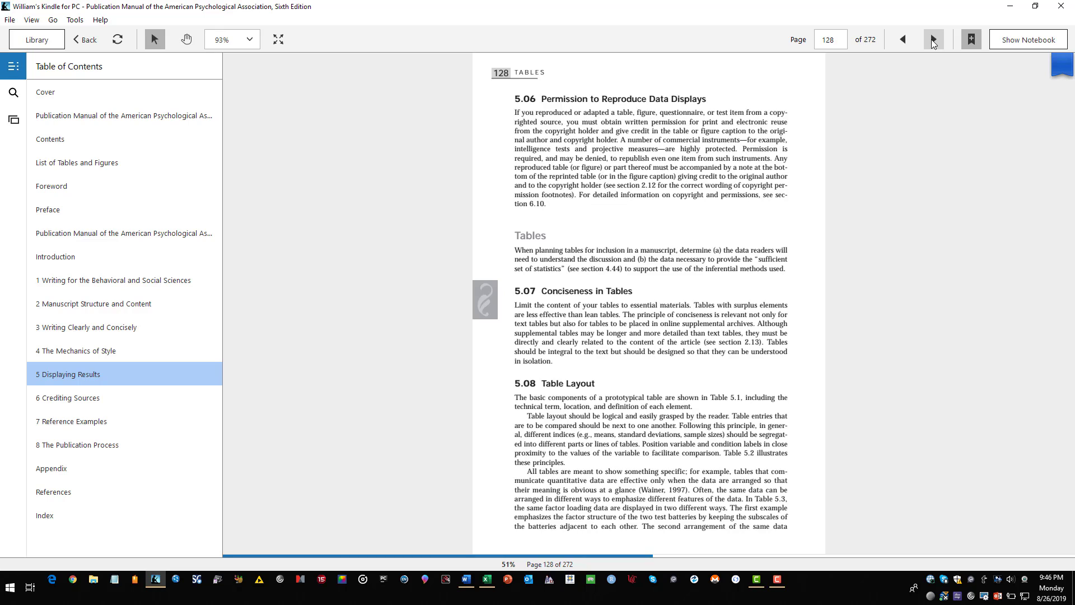
click(932, 41)
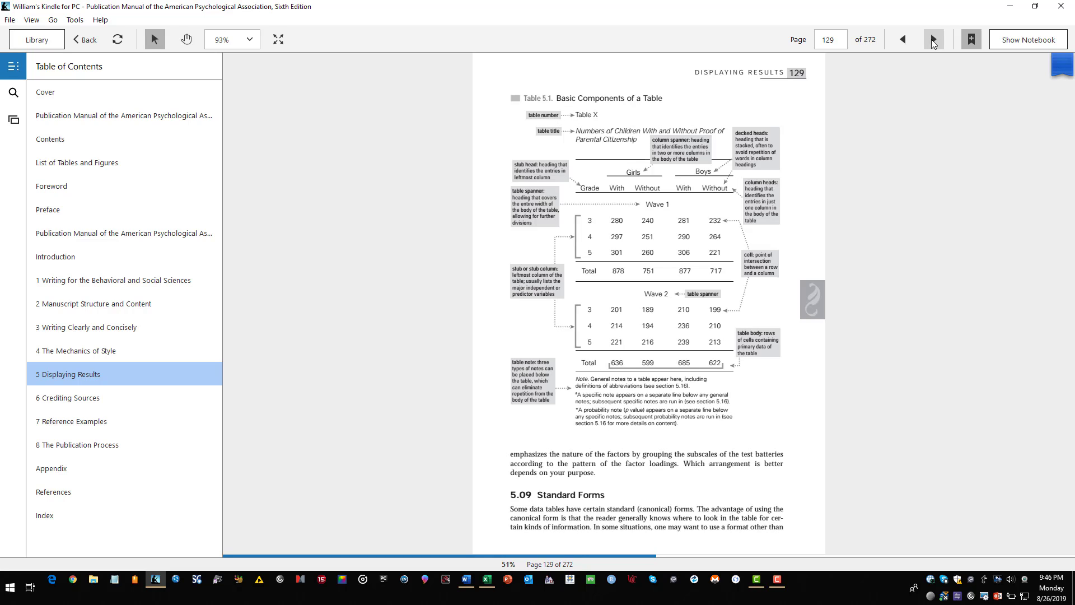
Look through the factor loadings tables and the table title and heading guidance up to Table 5.5 on page 135
click(933, 42)
click(932, 41)
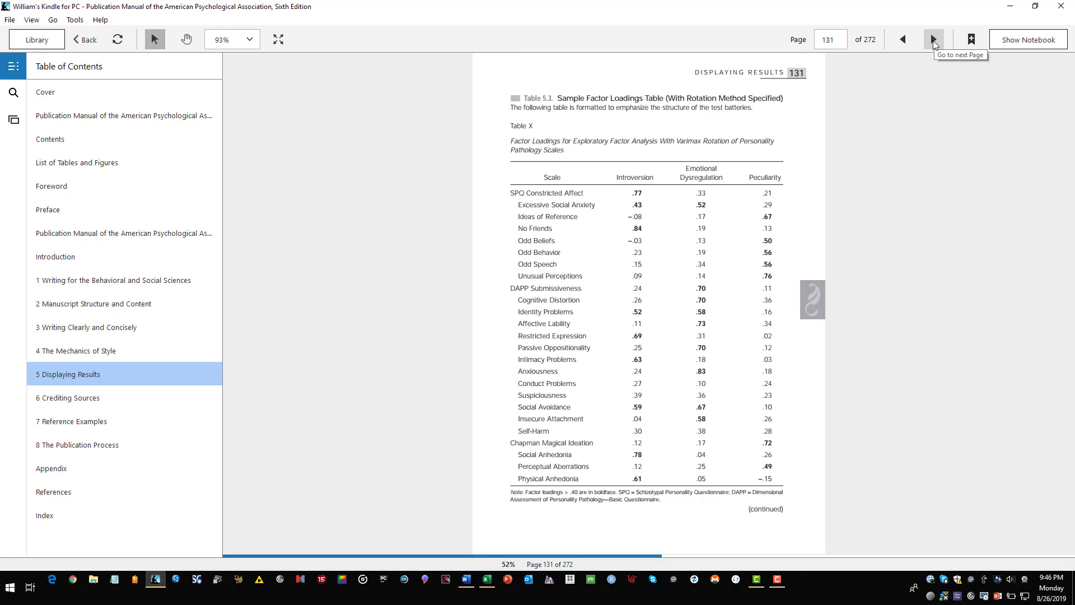
click(933, 40)
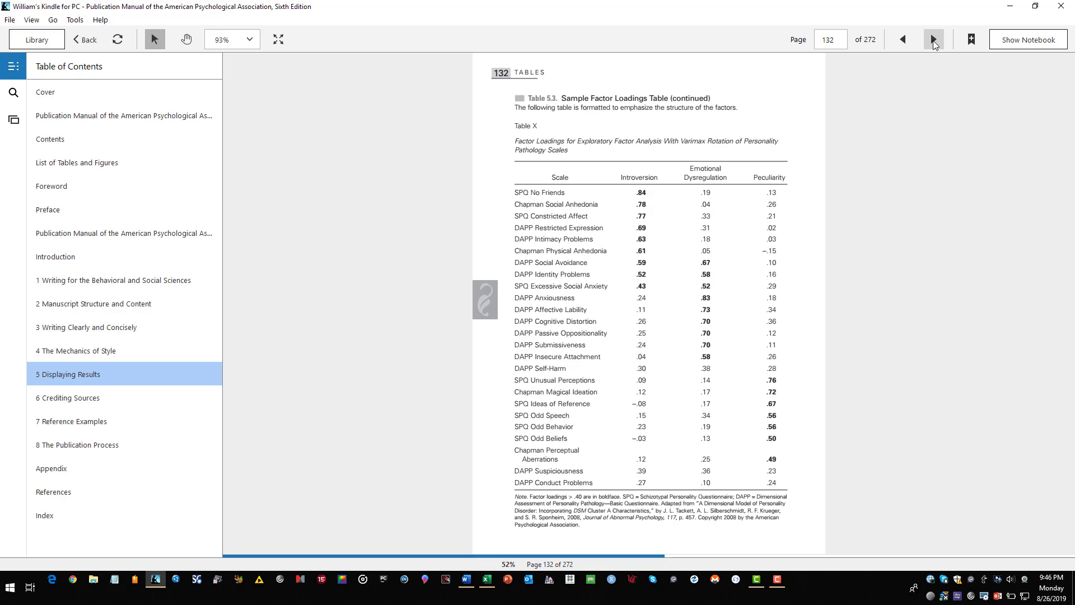
click(933, 40)
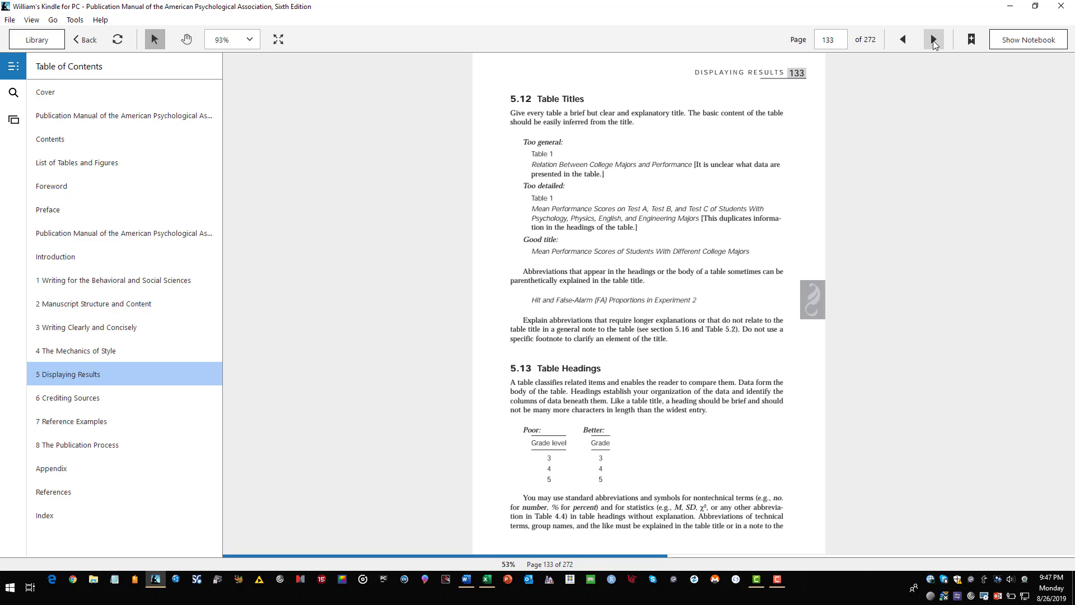
click(933, 40)
click(932, 40)
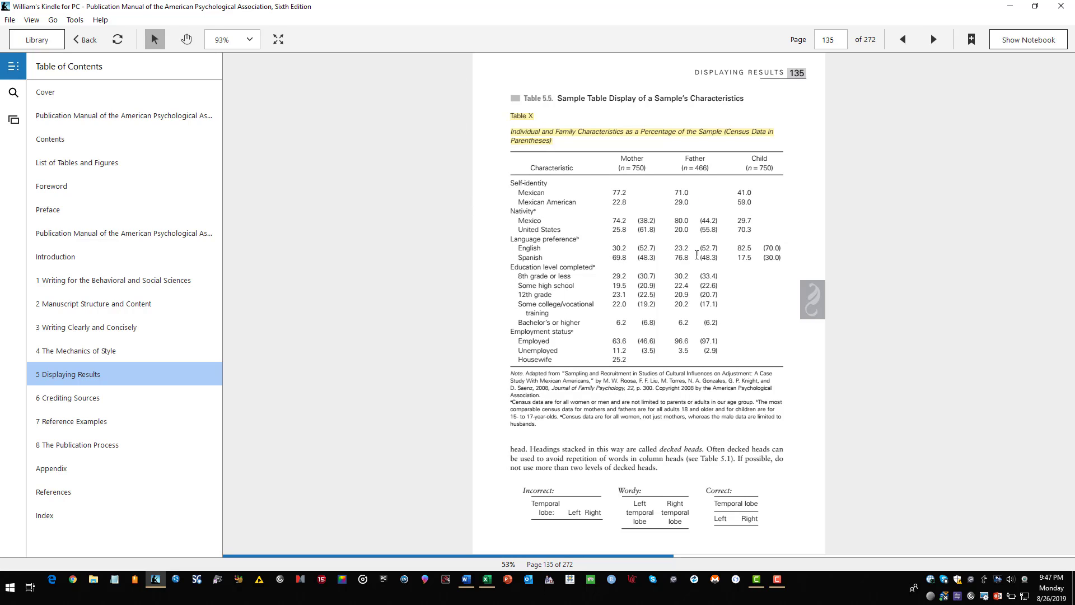
Browse the sample tables from the correlations in Table 5.6 to the word table, Table 5.16, on page 149
click(932, 42)
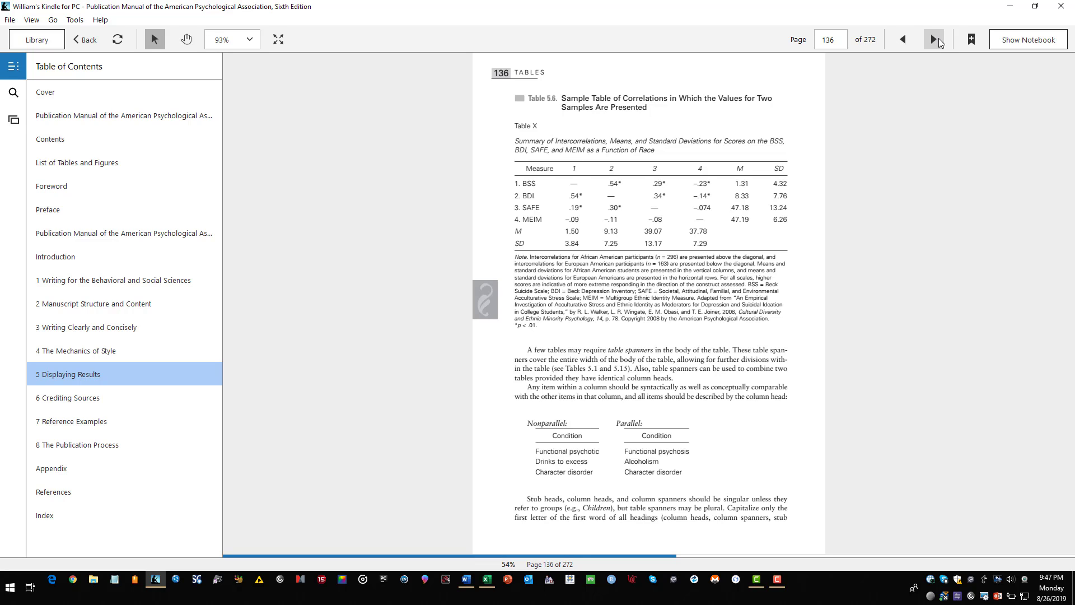
click(933, 41)
click(933, 40)
click(933, 40)
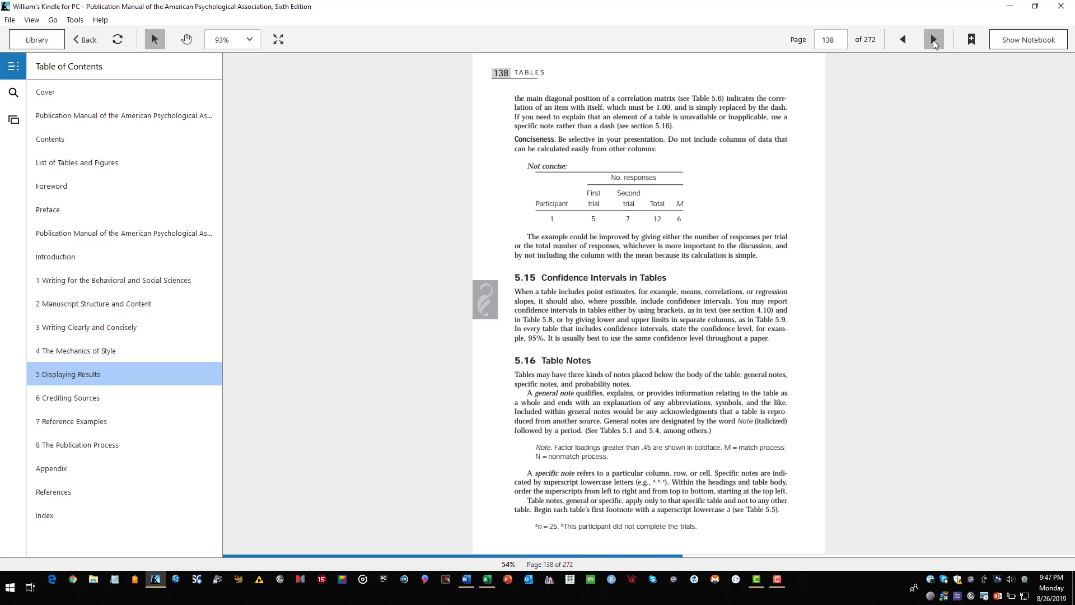
click(933, 40)
click(933, 40)
click(932, 40)
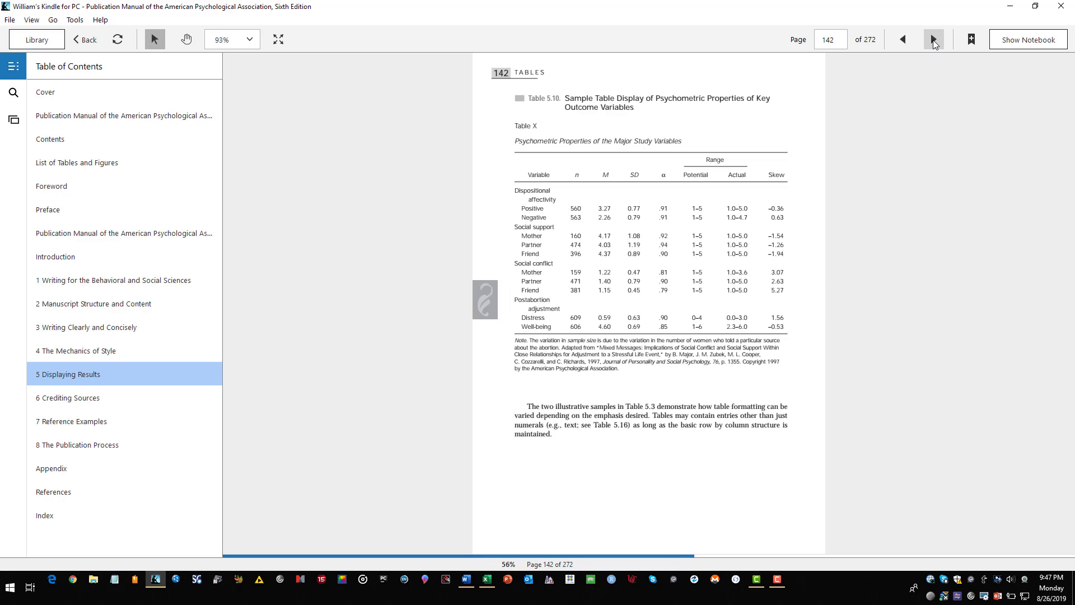
click(932, 40)
click(933, 40)
click(933, 40)
click(933, 40)
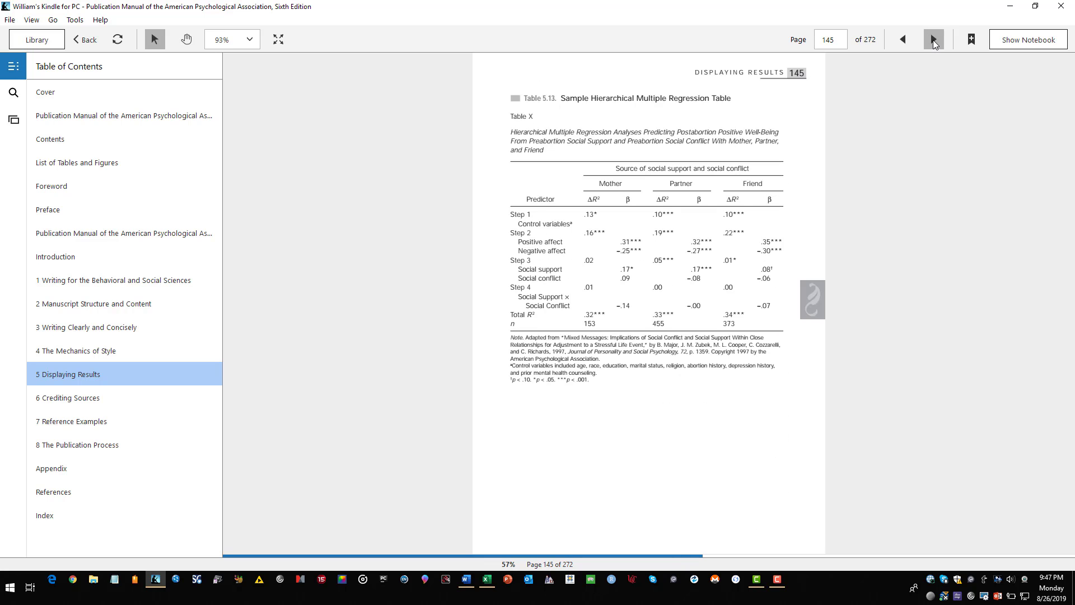
click(932, 40)
click(932, 41)
click(932, 40)
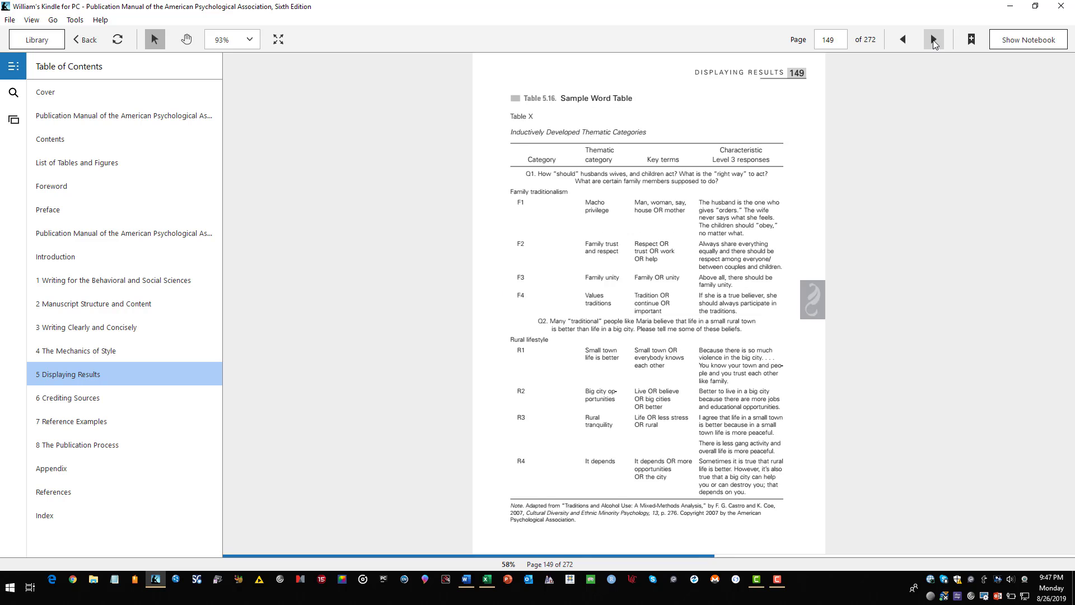
Examine the sample figures from Figure 5.1, Complex Theoretical Formulations, to Figure 5.6 on page 157
click(933, 40)
click(932, 41)
click(933, 41)
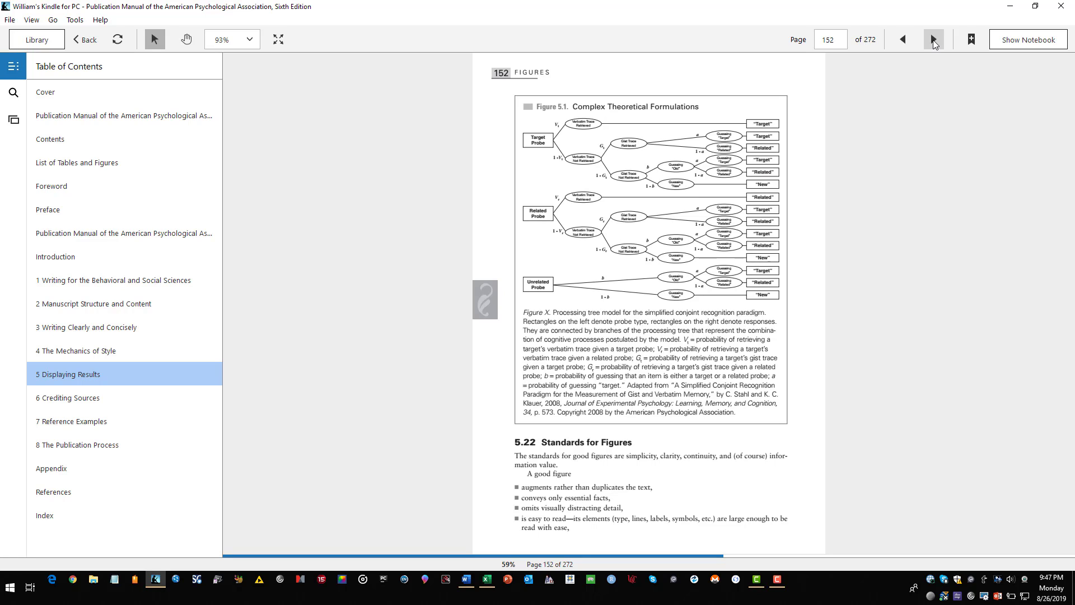
click(933, 40)
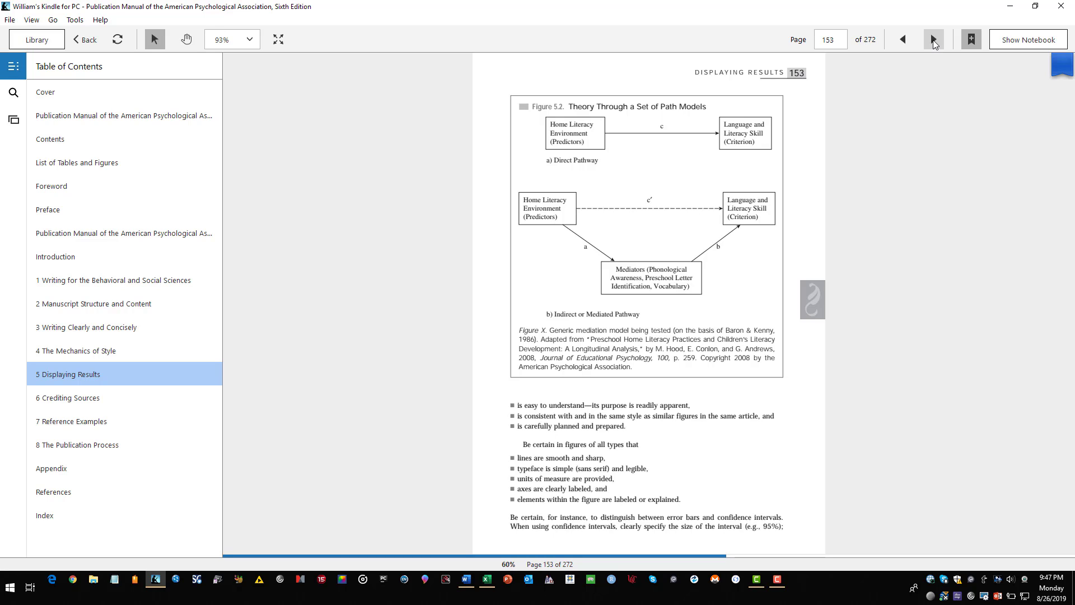
click(933, 40)
click(933, 41)
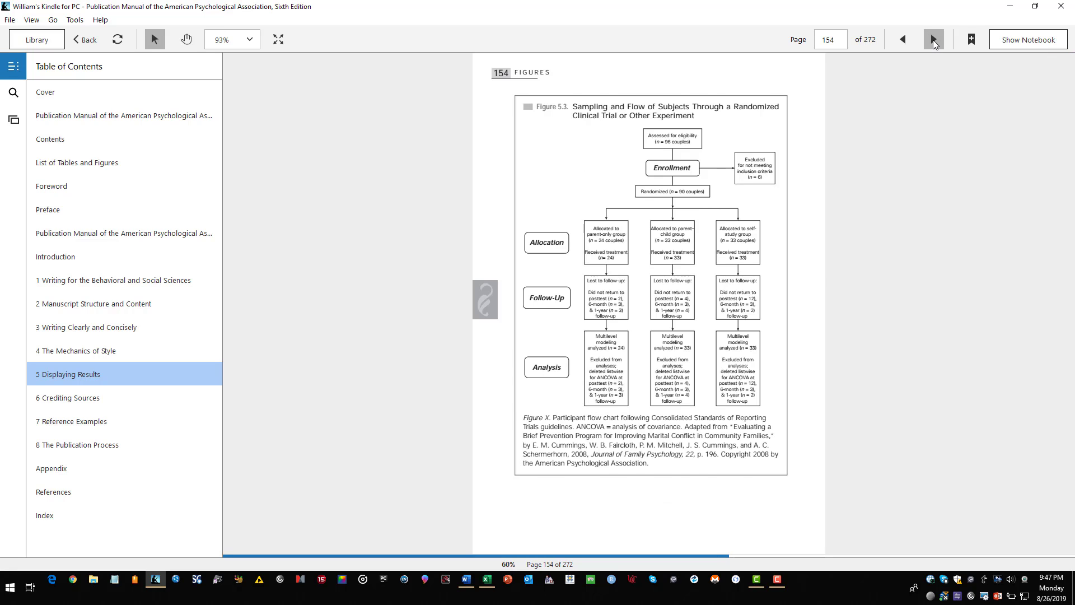
click(933, 41)
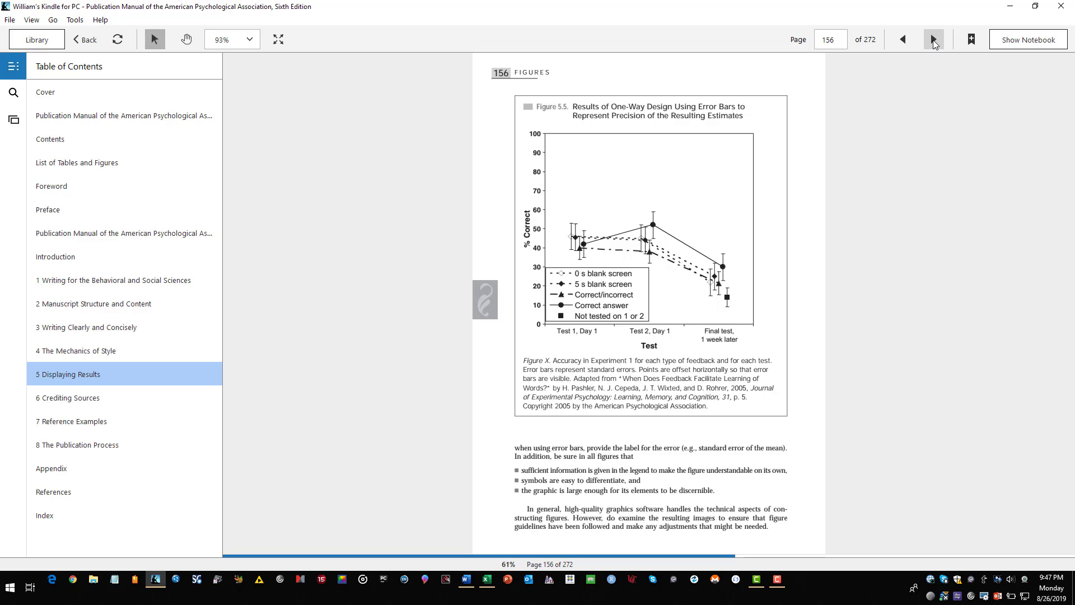
click(933, 41)
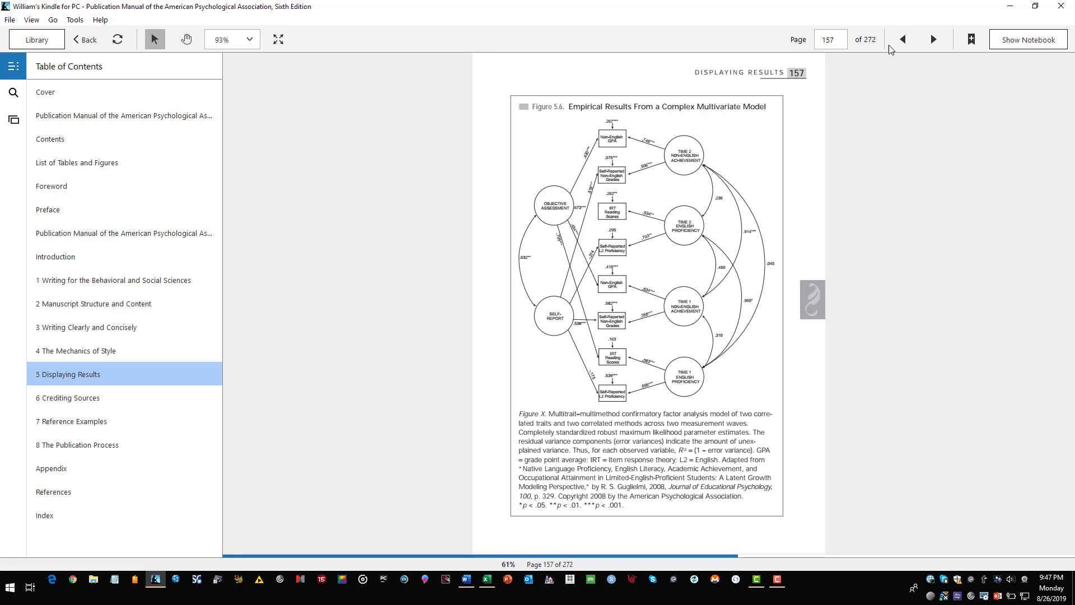
Go back to page 150 and read the Table Checklist in section 5.19
click(902, 40)
click(903, 41)
click(902, 41)
click(902, 40)
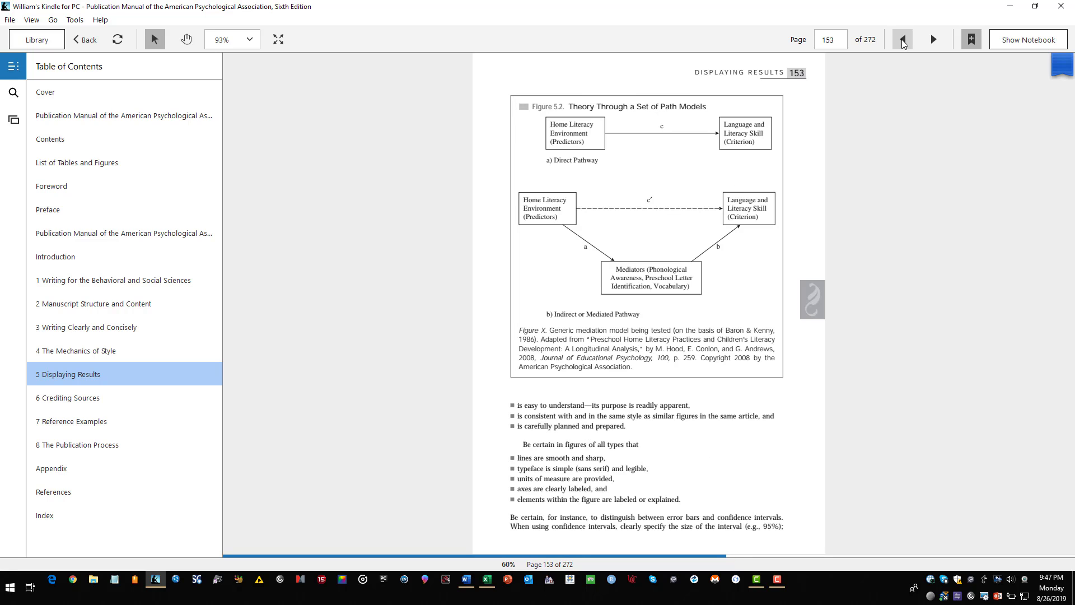
click(903, 40)
click(902, 41)
click(902, 41)
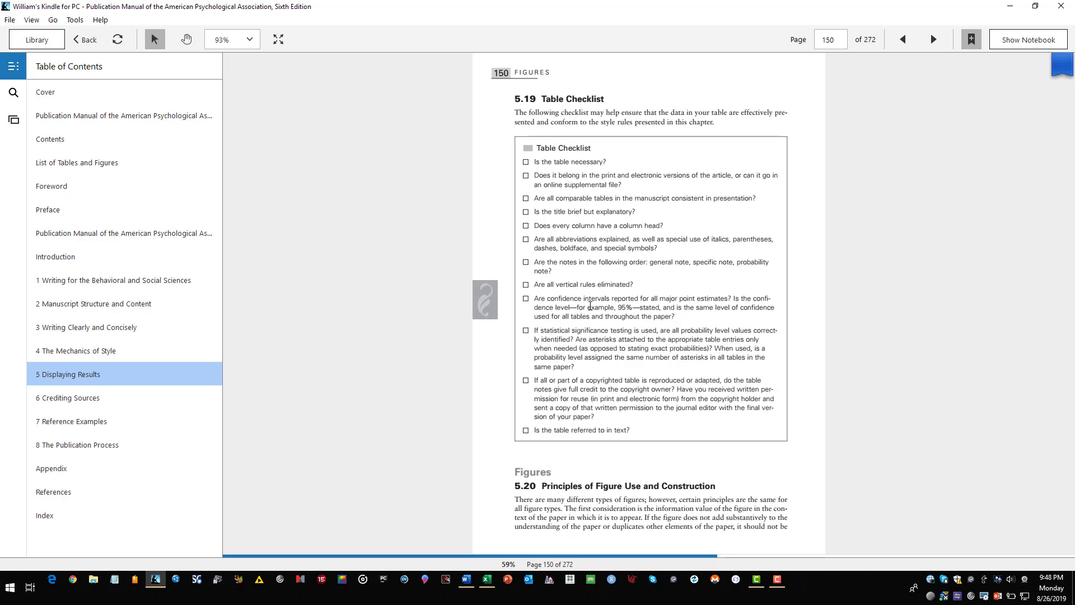
Page ahead through the remaining figure guidance to page 167 and read the Figure Checklist in section 5.30
click(933, 40)
click(933, 40)
click(934, 40)
click(934, 40)
click(934, 40)
click(934, 40)
click(934, 40)
click(933, 40)
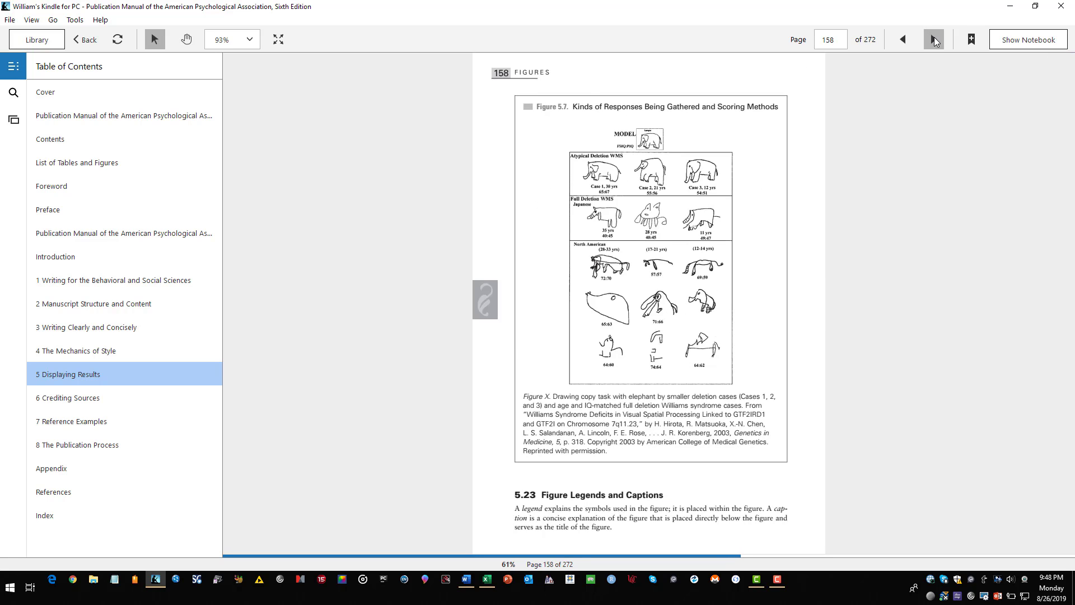
click(933, 39)
click(934, 39)
click(933, 40)
click(934, 40)
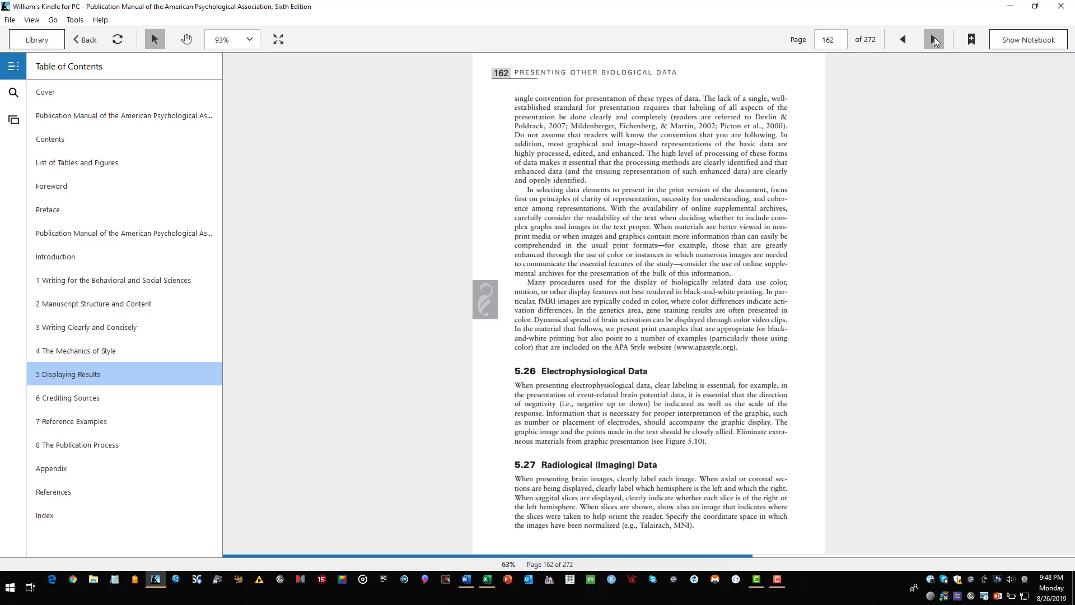
click(934, 40)
click(933, 39)
click(934, 39)
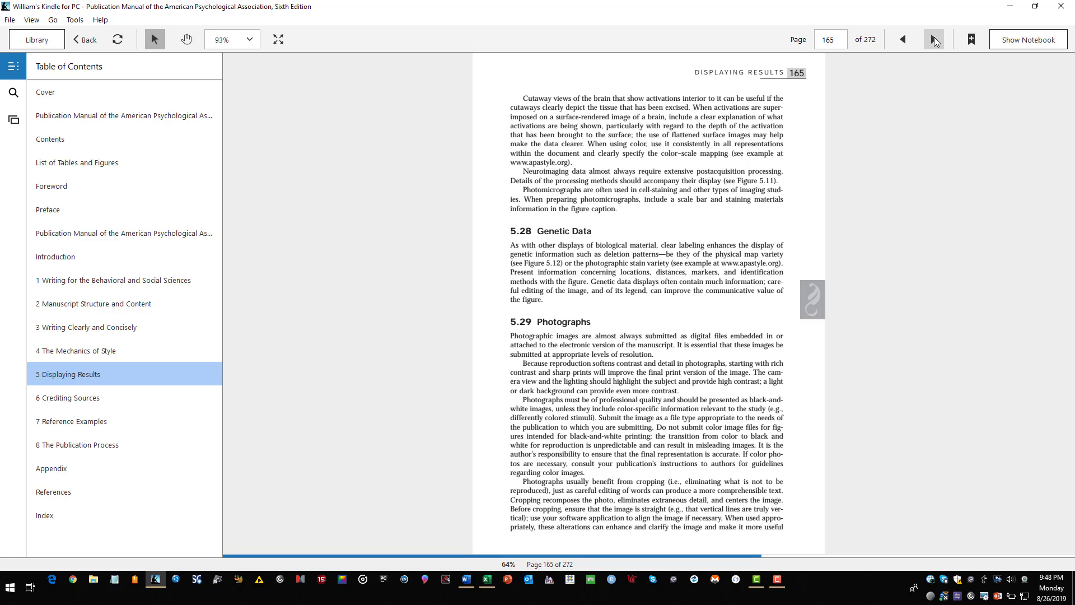
click(933, 40)
click(933, 40)
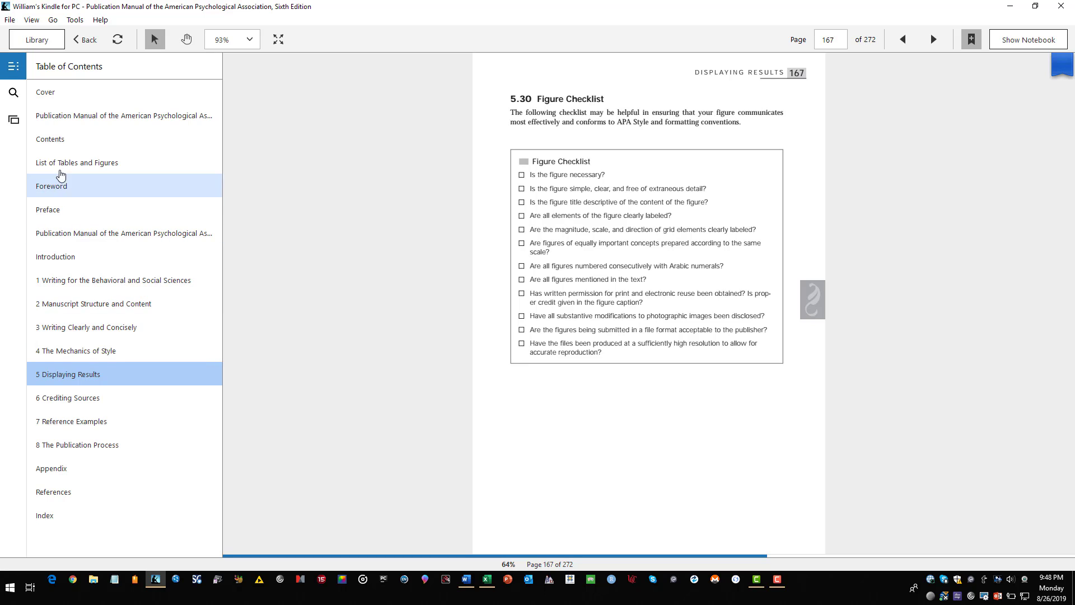
Return to the start of chapter 5 and the manual's cover, then switch to the MultiRegDemoData v2 workbook in Excel
click(67, 377)
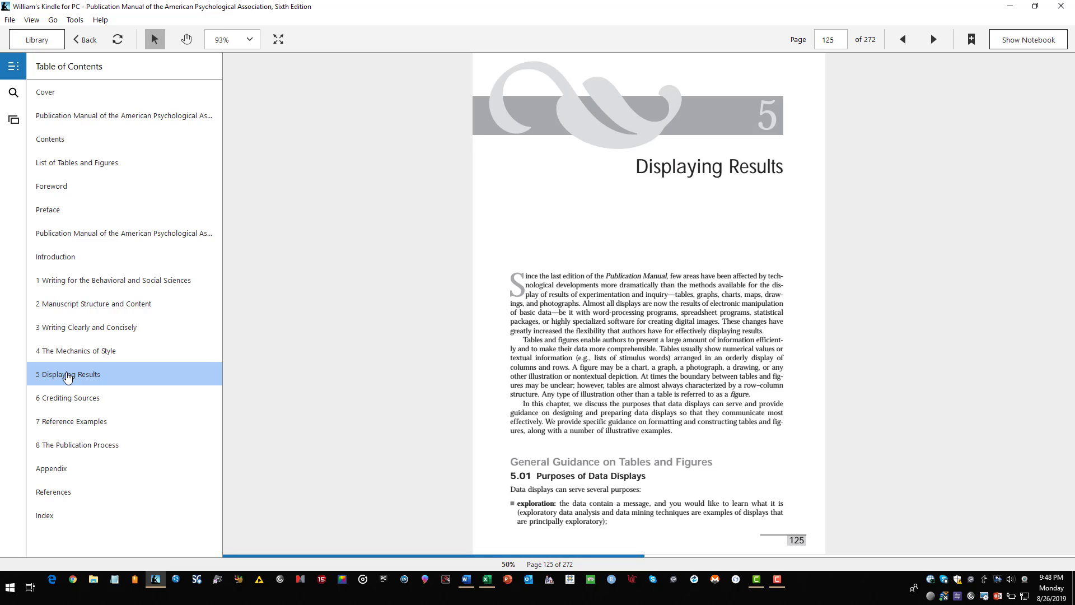
click(44, 92)
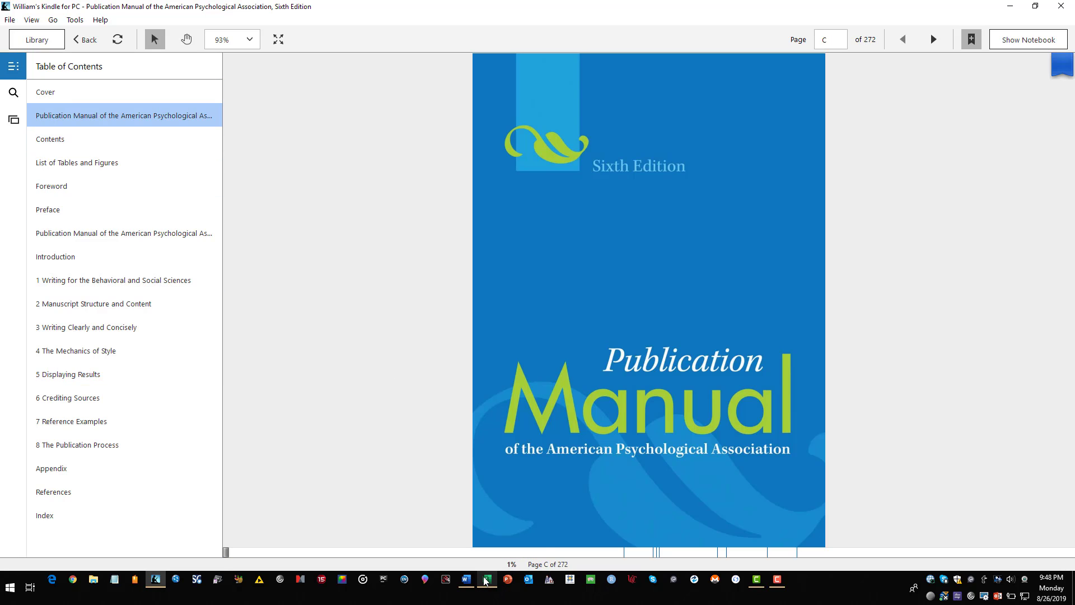
mouse_move(486, 584)
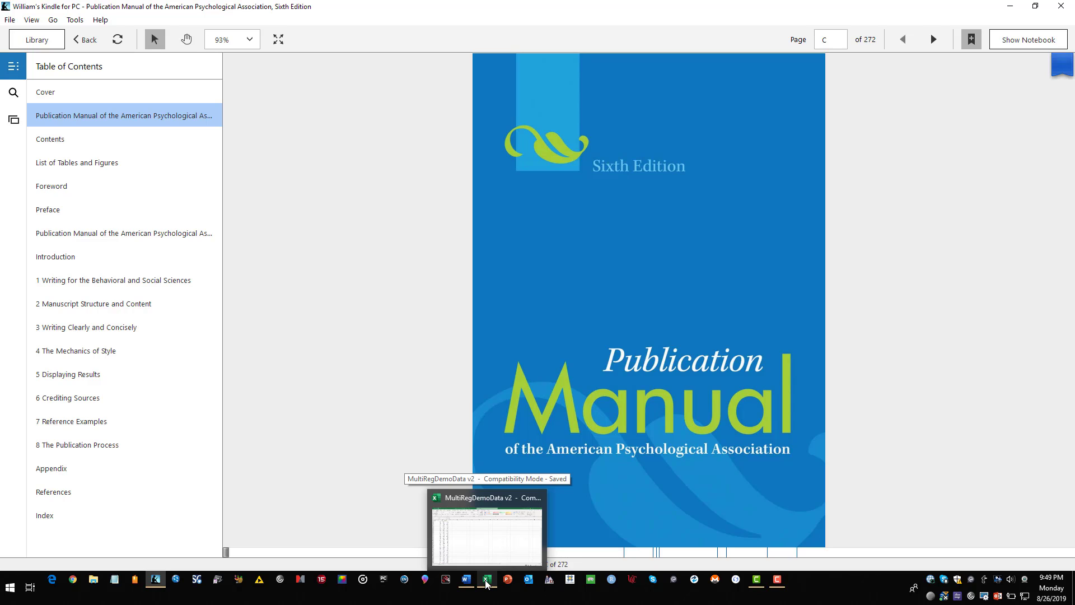
click(486, 582)
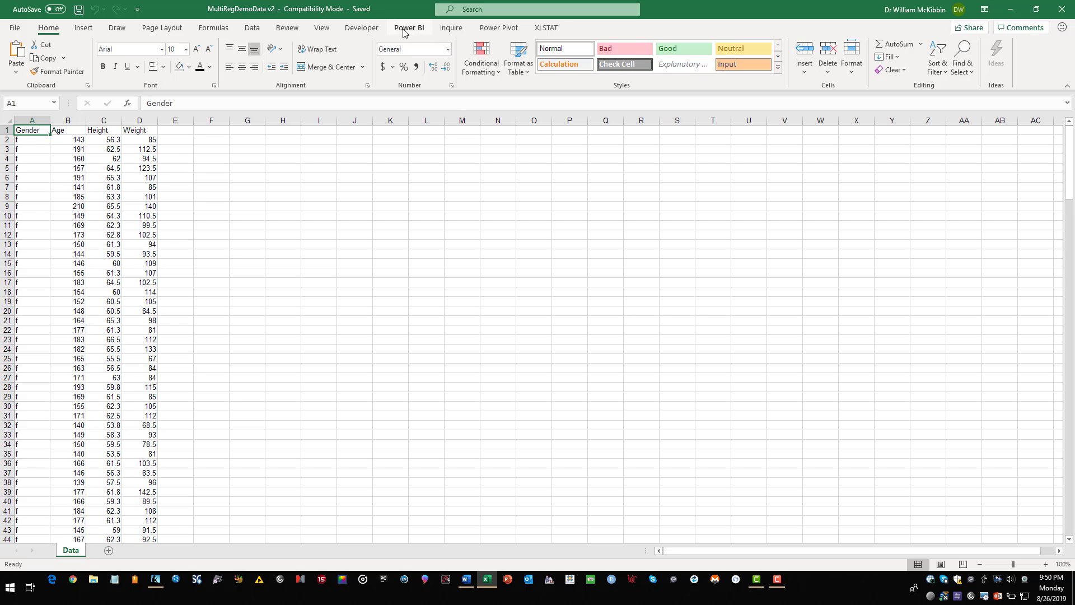
Run an XLSTAT linear regression with Age (B1:B238) as dependent variable and Height and Weight (C1:D238) as quantitative explanatory variables, and review the output
click(547, 28)
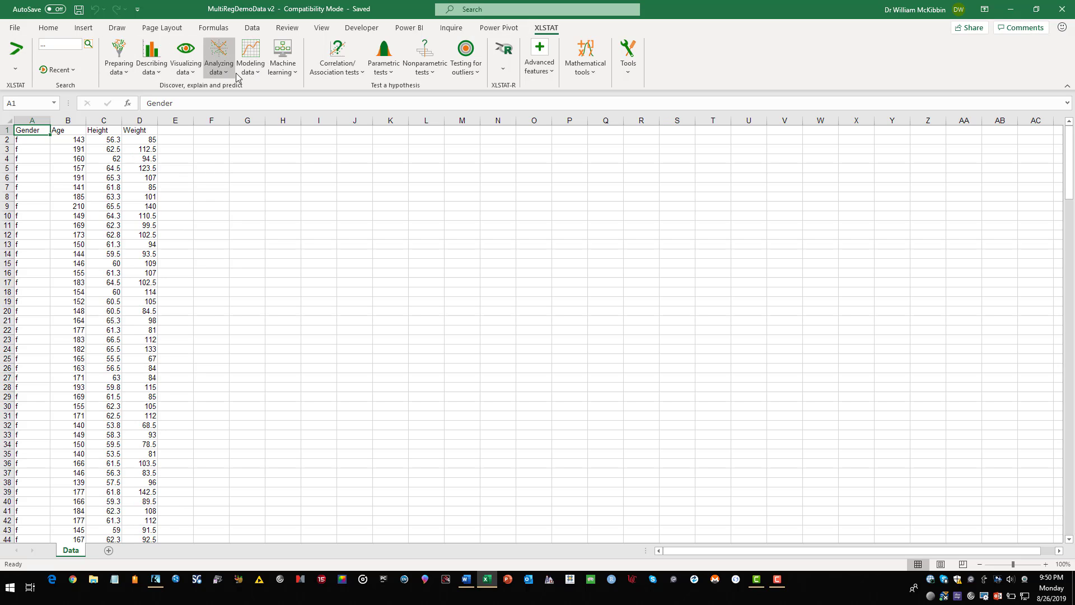
click(259, 74)
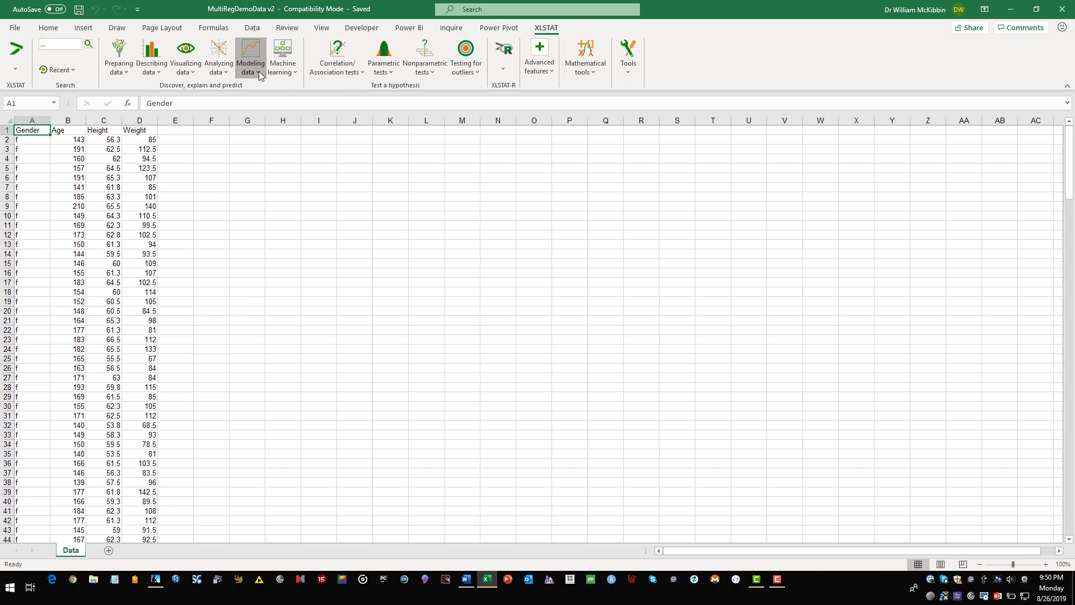
click(259, 104)
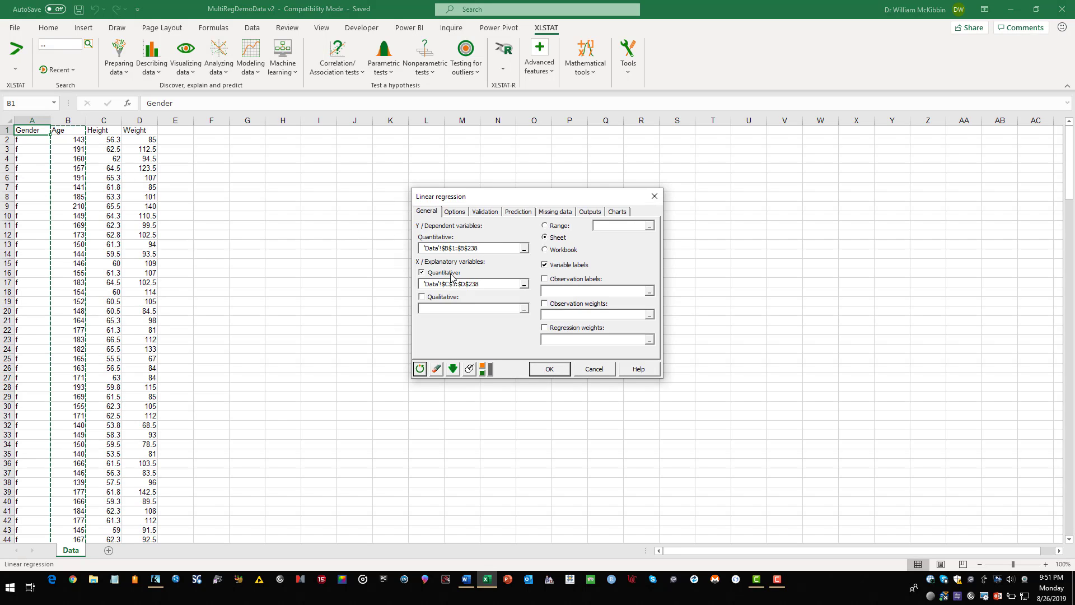
click(547, 369)
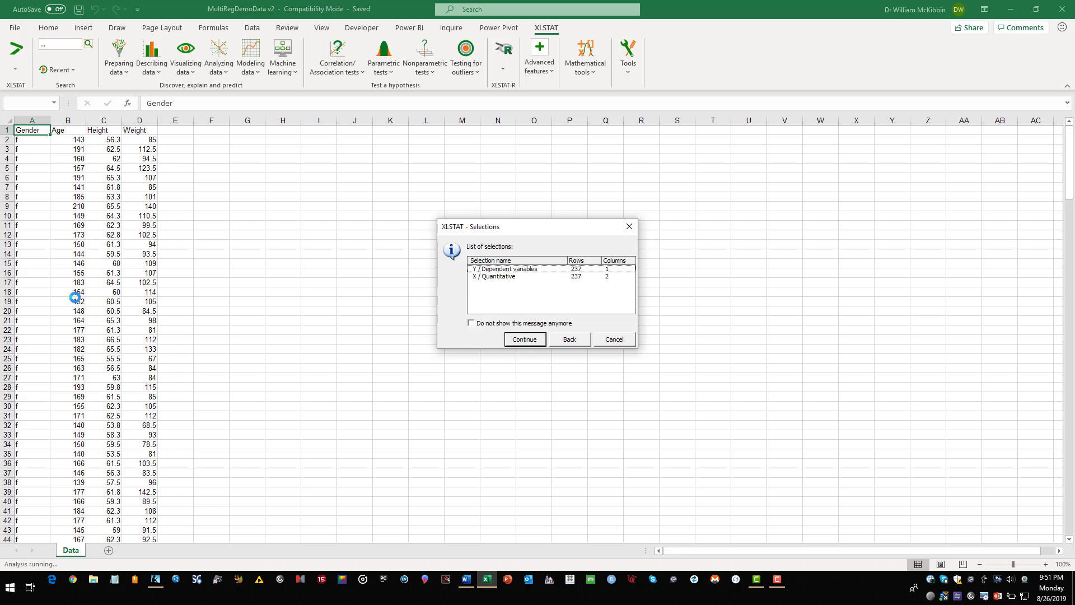
click(524, 340)
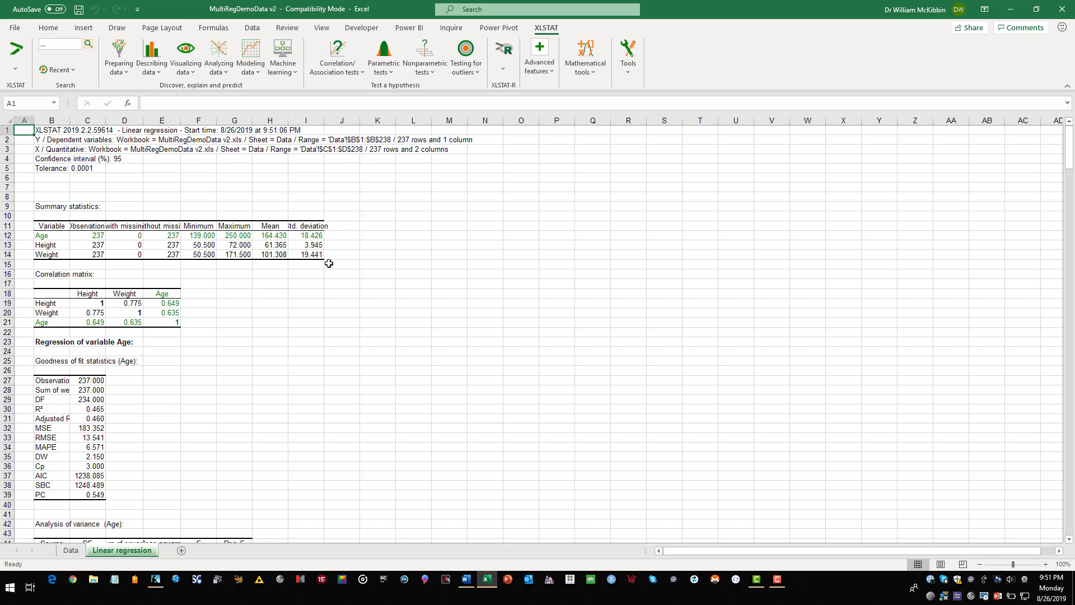
scroll(302, 293, down, 13)
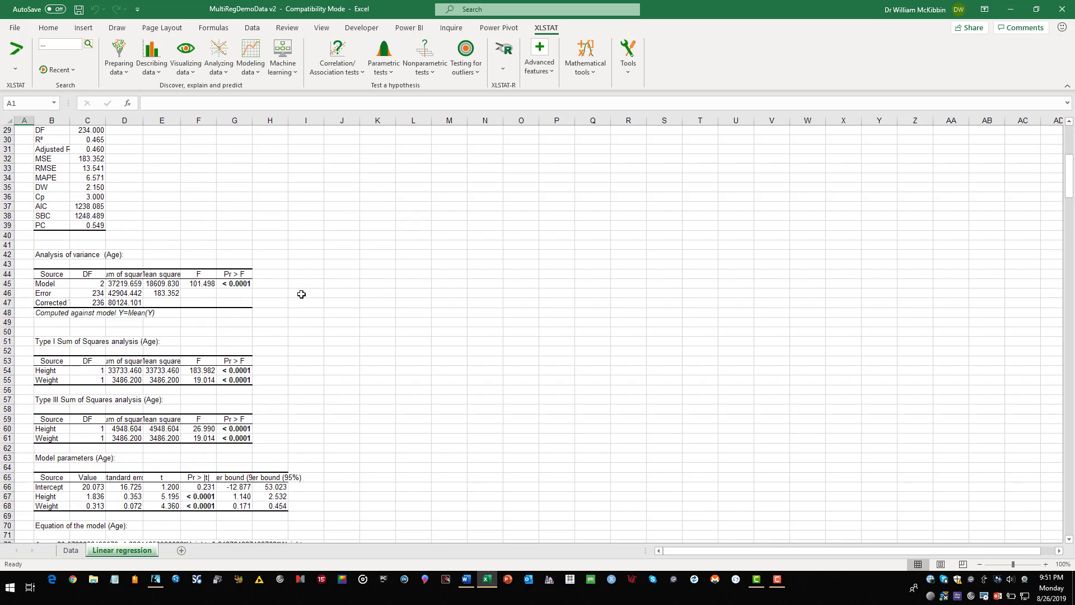
Look through the regression output down to the predictions and residuals, and return to the summary statistics at the start
scroll(301, 294, down, 17)
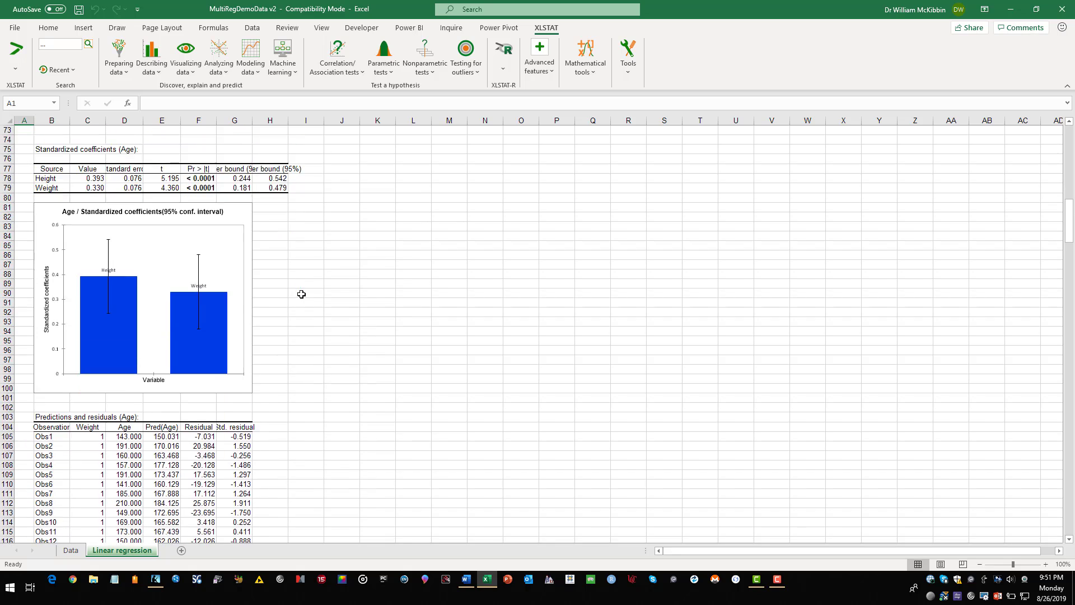
scroll(301, 294, down, 2)
scroll(301, 295, up, 1)
scroll(301, 295, down, 3)
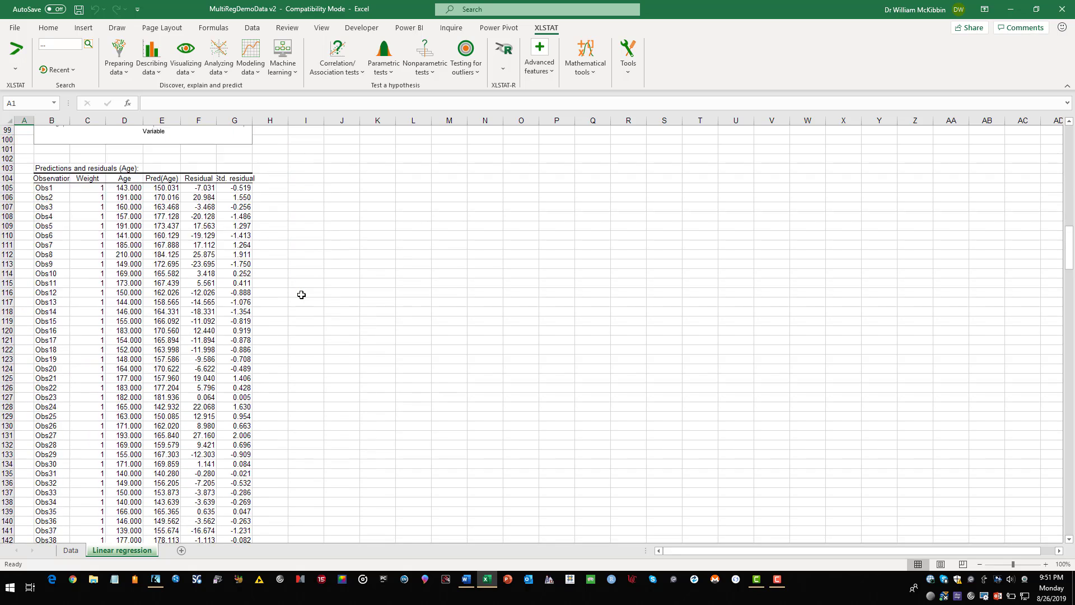
scroll(301, 294, up, 4)
scroll(302, 295, up, 20)
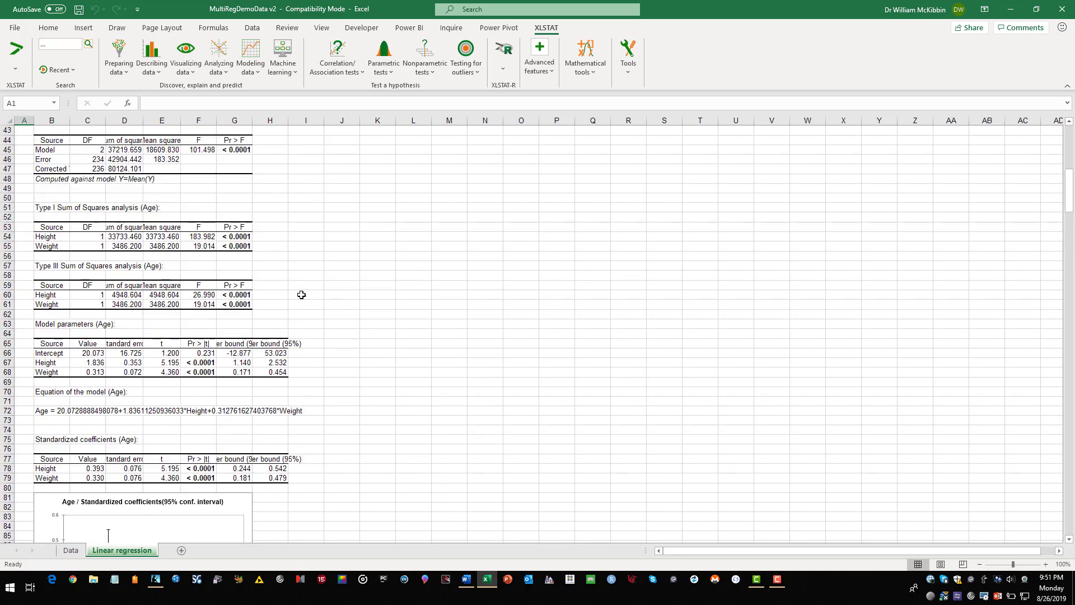
scroll(301, 294, up, 7)
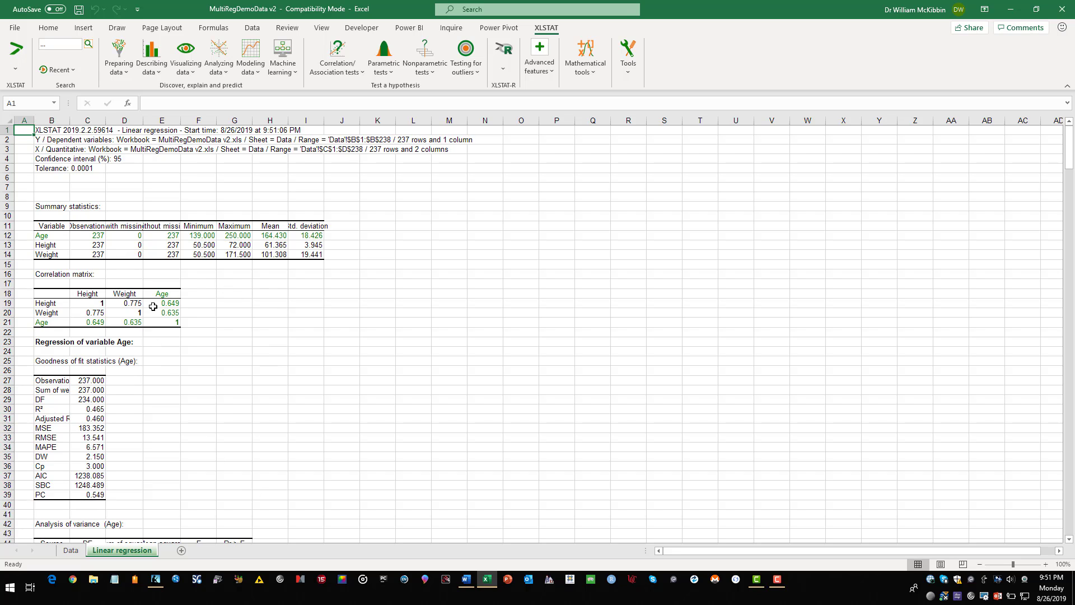
Copy the summary statistics title and table (B9:I14) into a new worksheet starting at cell B2
click(41, 206)
drag(41, 206, 297, 252)
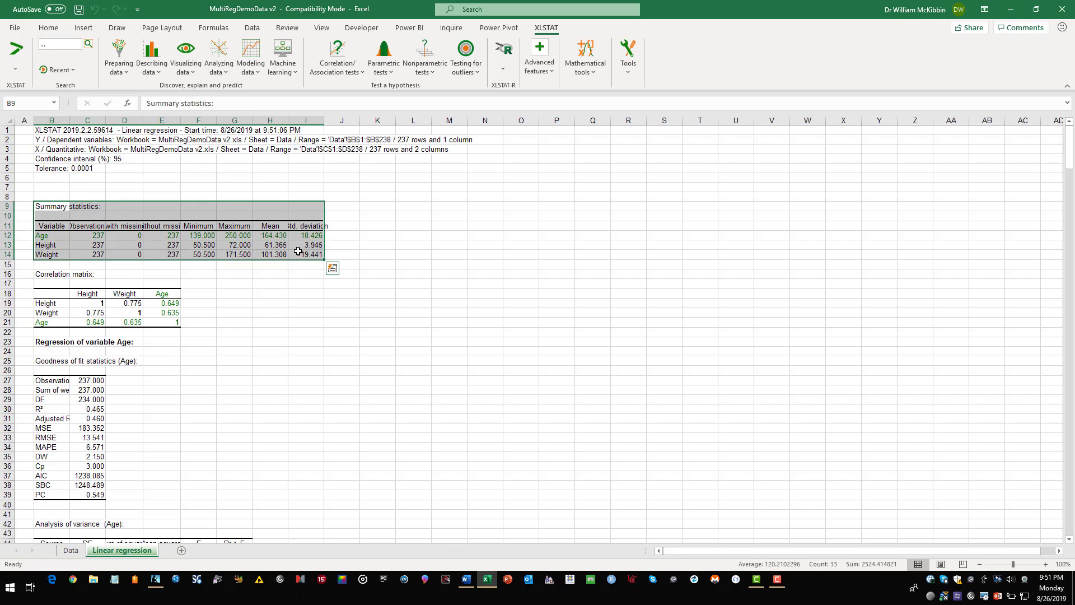
key(ctrl+c)
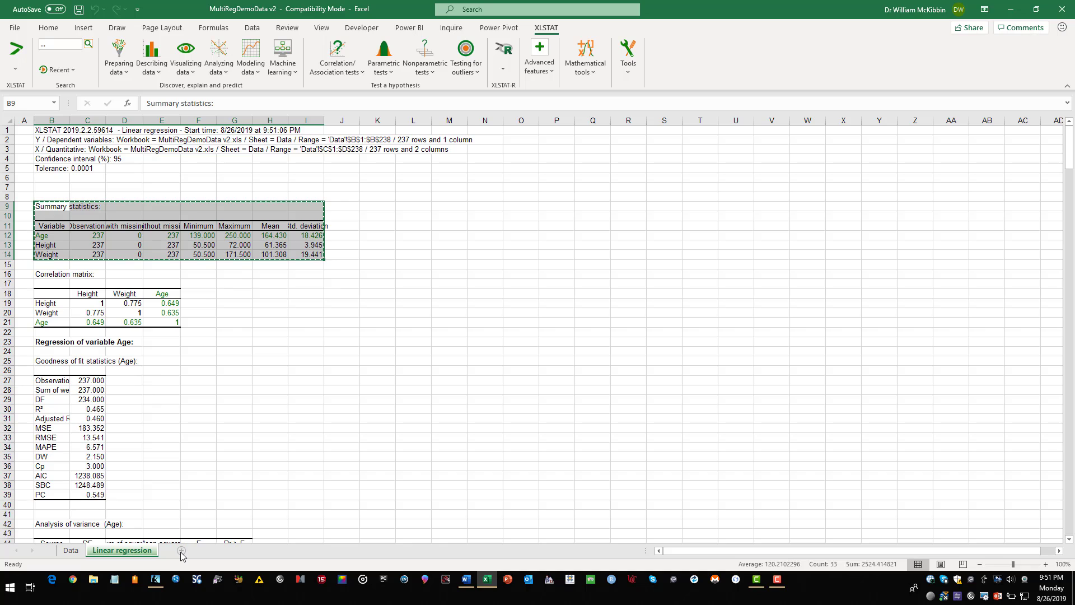
click(181, 550)
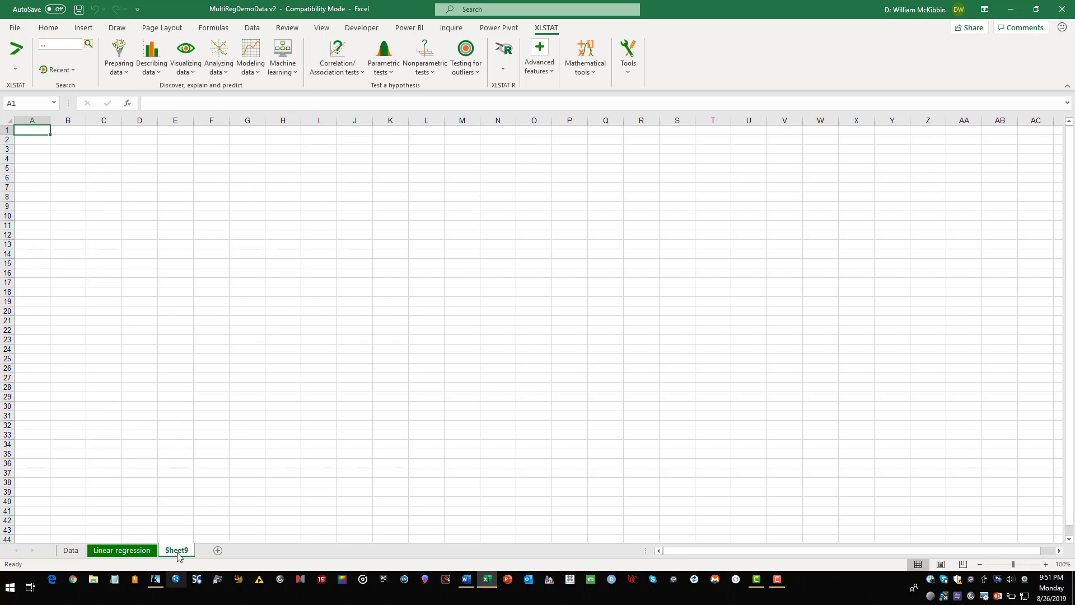
click(67, 140)
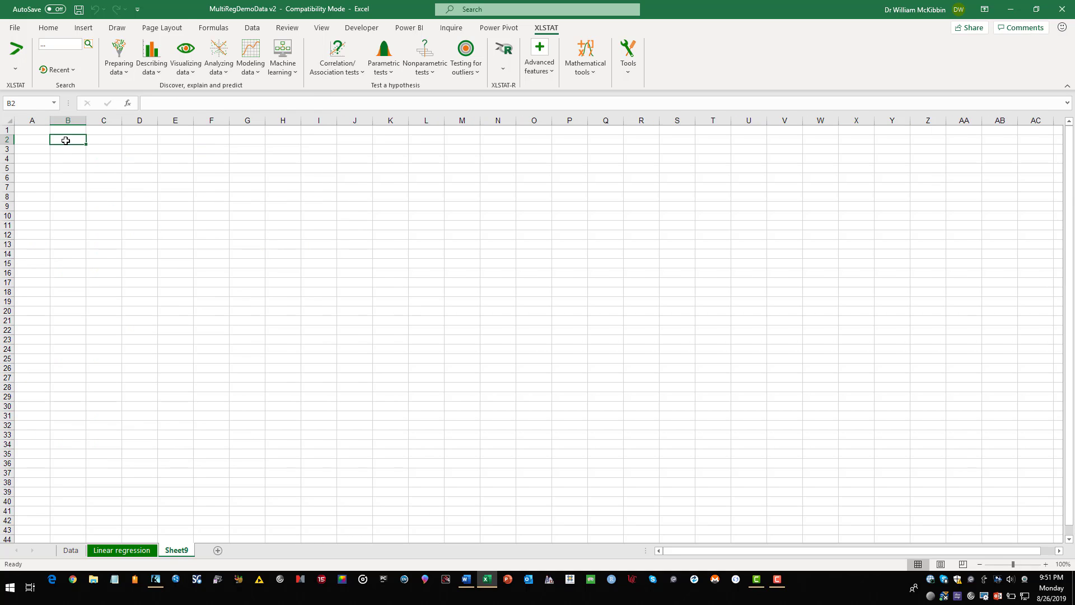
key(ctrl+v)
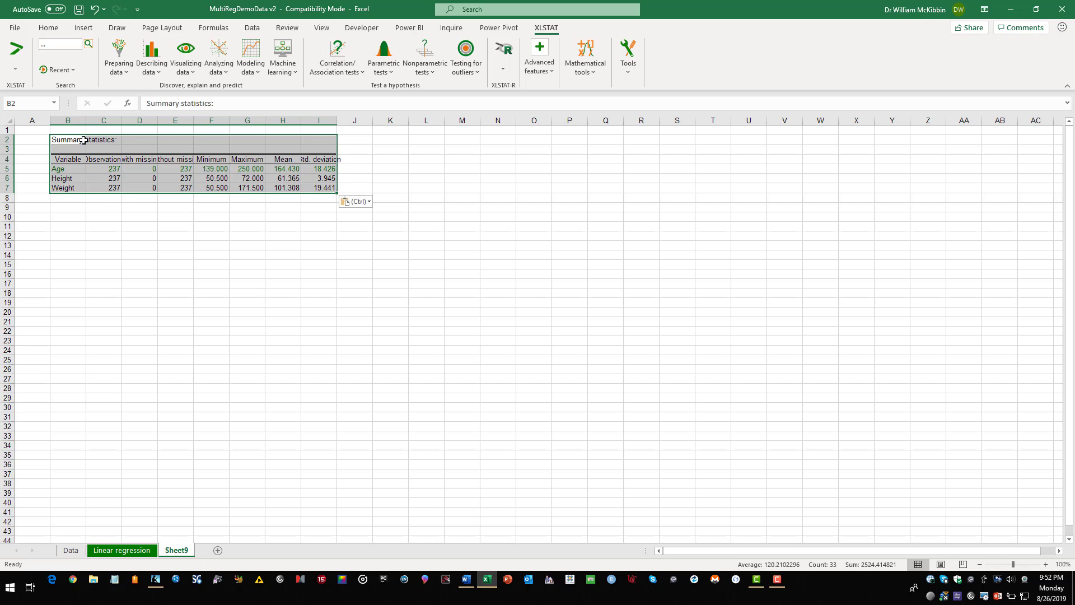
Delete the empty row 3 between the Summary statistics title and the table's header row
click(66, 218)
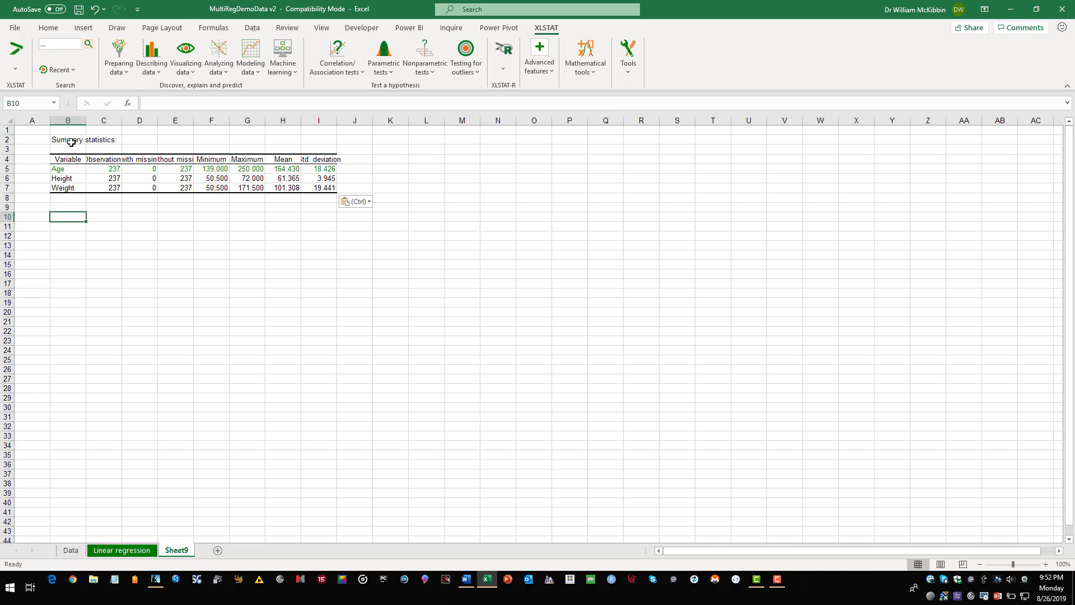
click(8, 149)
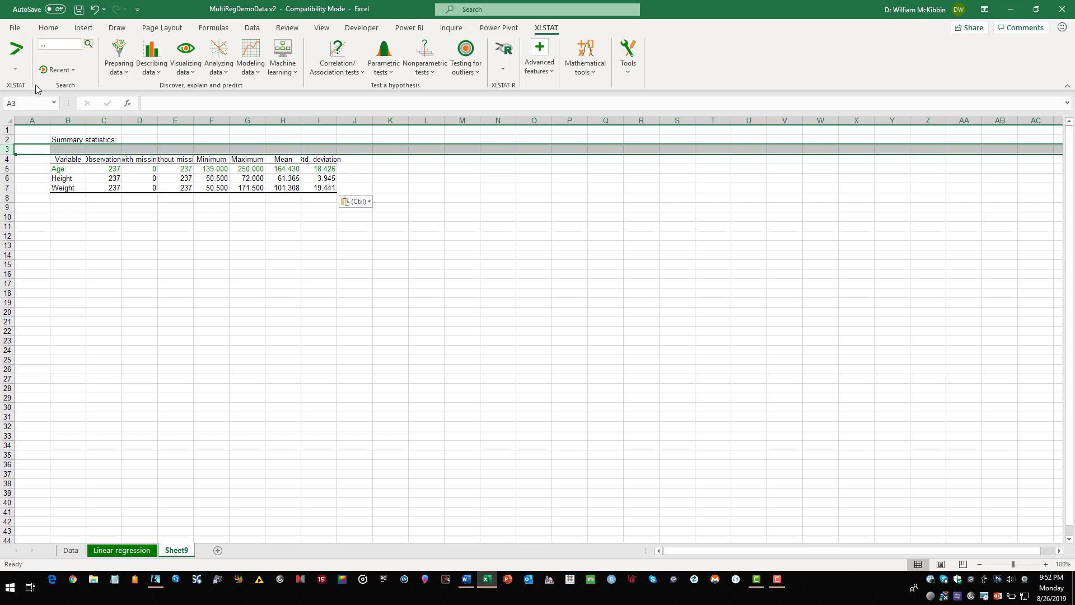
right_click(5, 149)
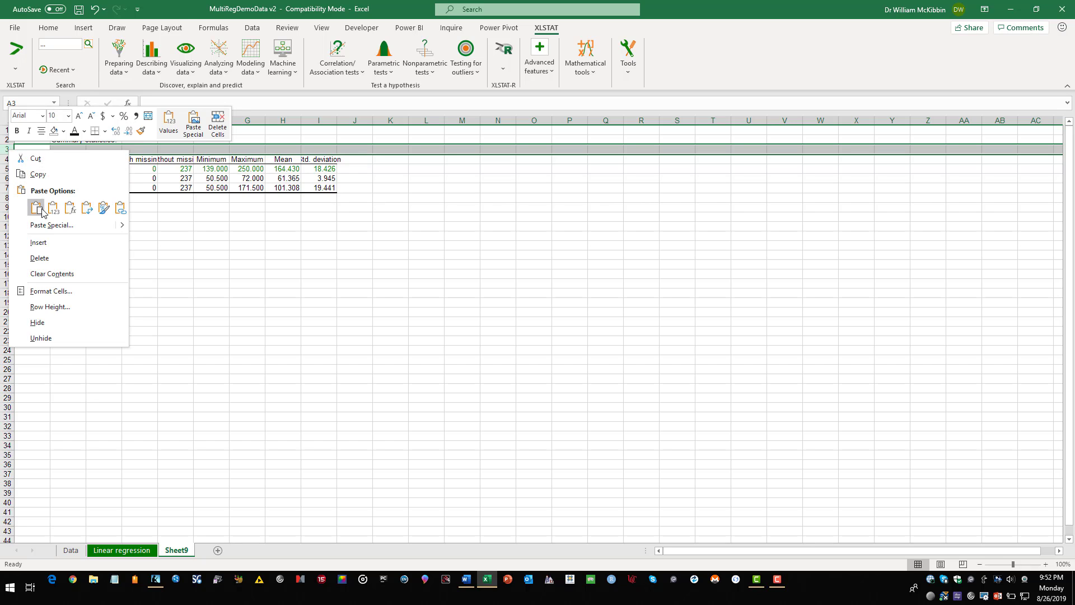
click(47, 258)
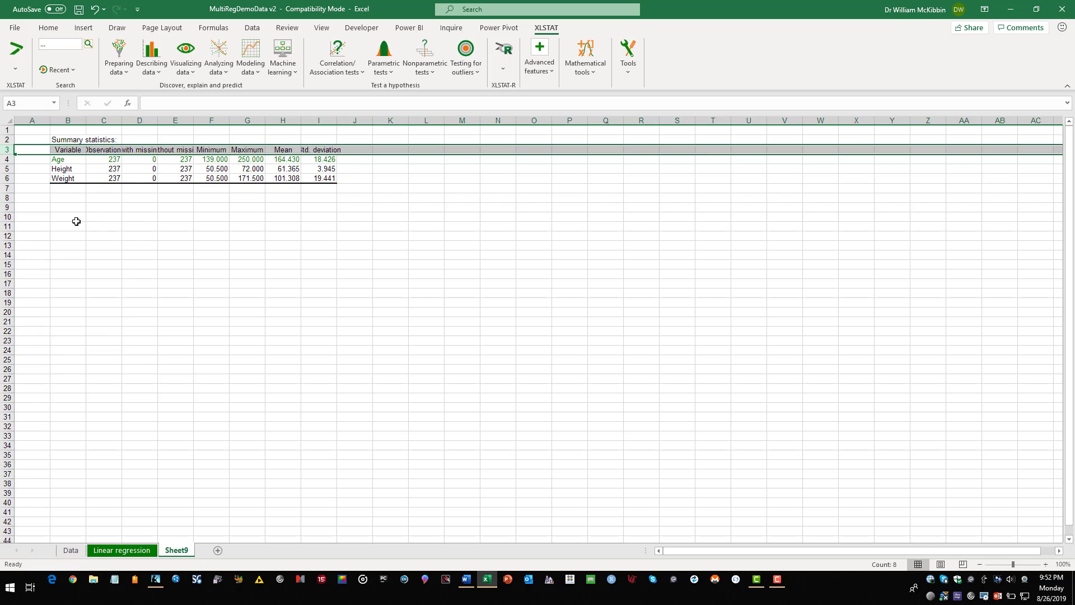
click(76, 220)
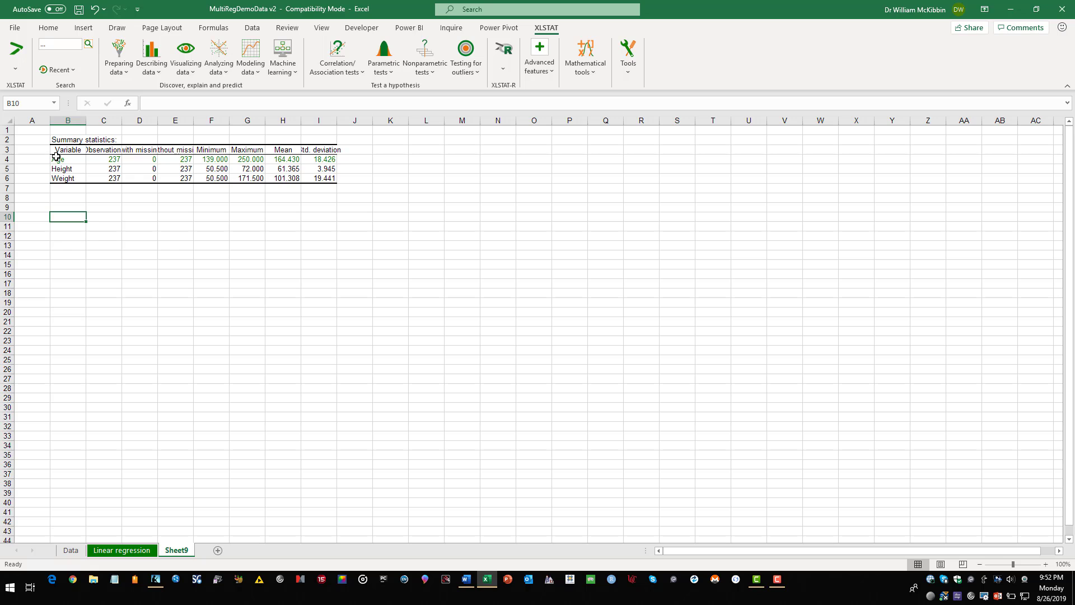
Set the font color of the summary statistics title and table (B2:I6) to black
drag(54, 138, 321, 177)
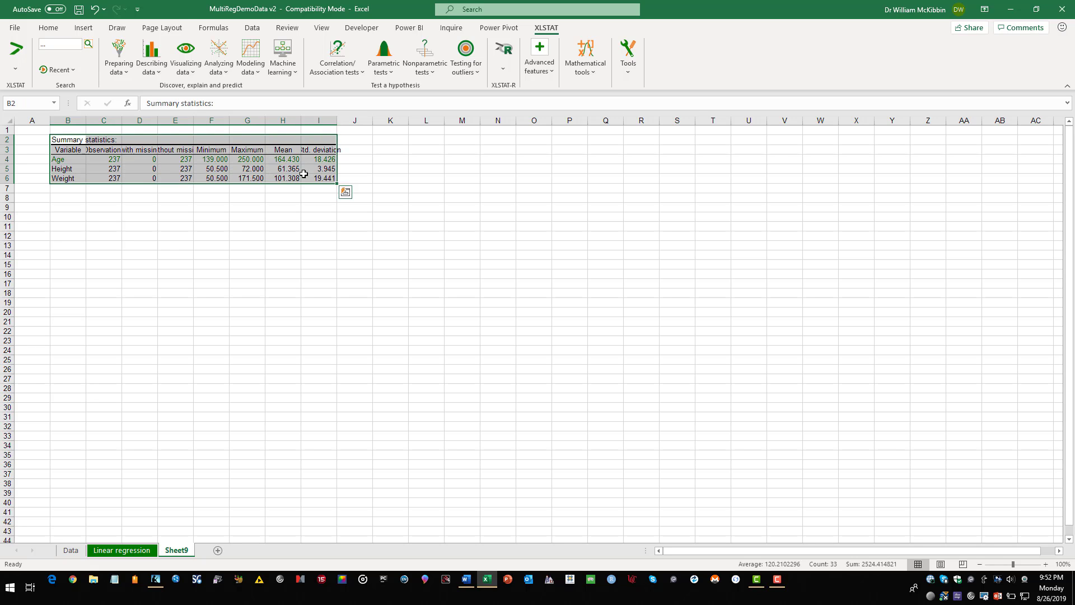
click(60, 29)
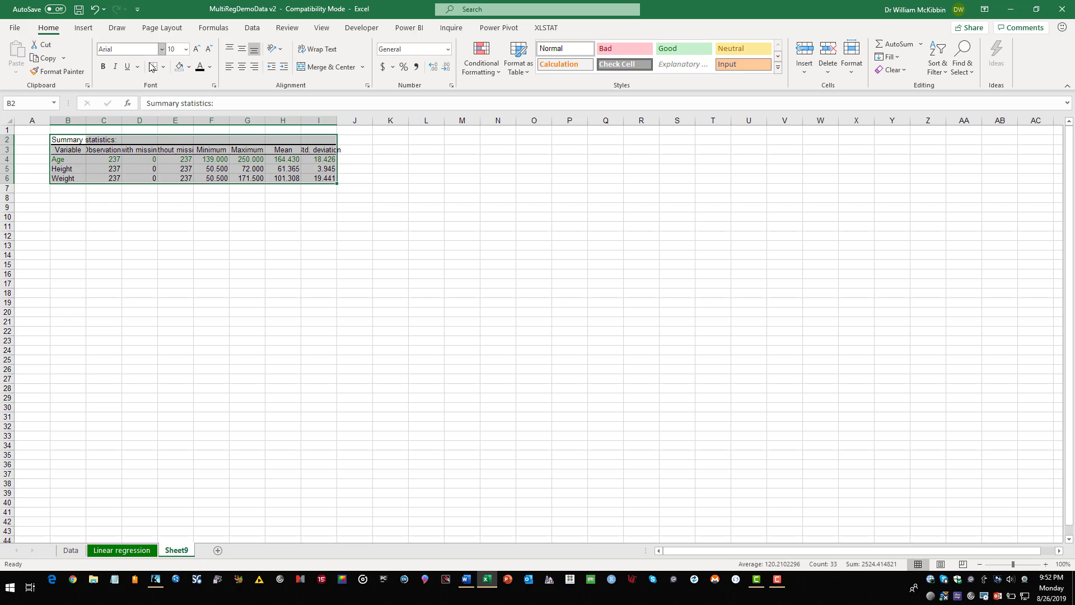
click(210, 68)
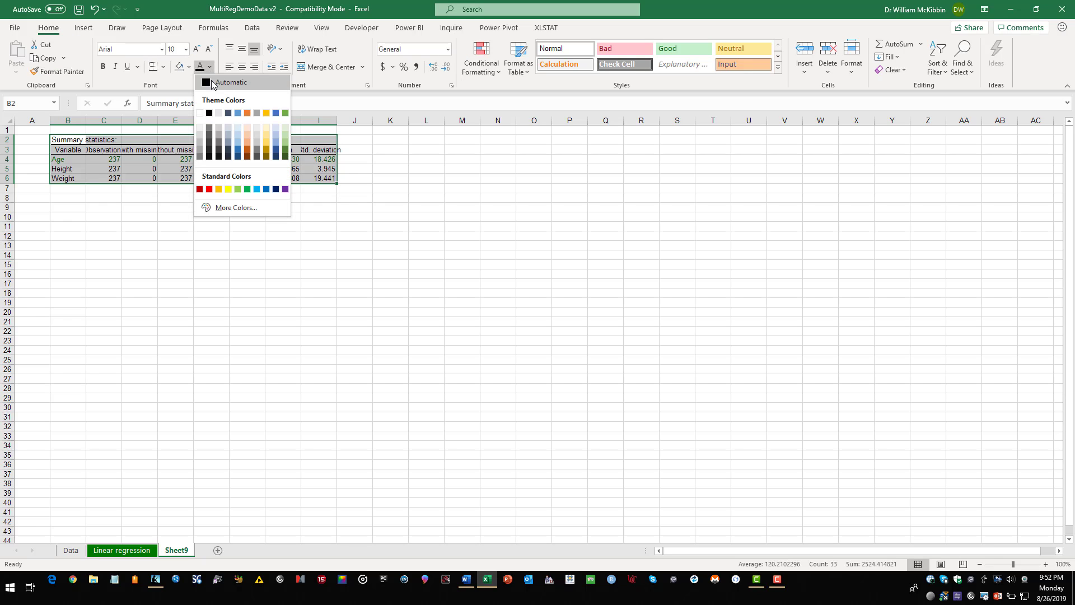
click(210, 114)
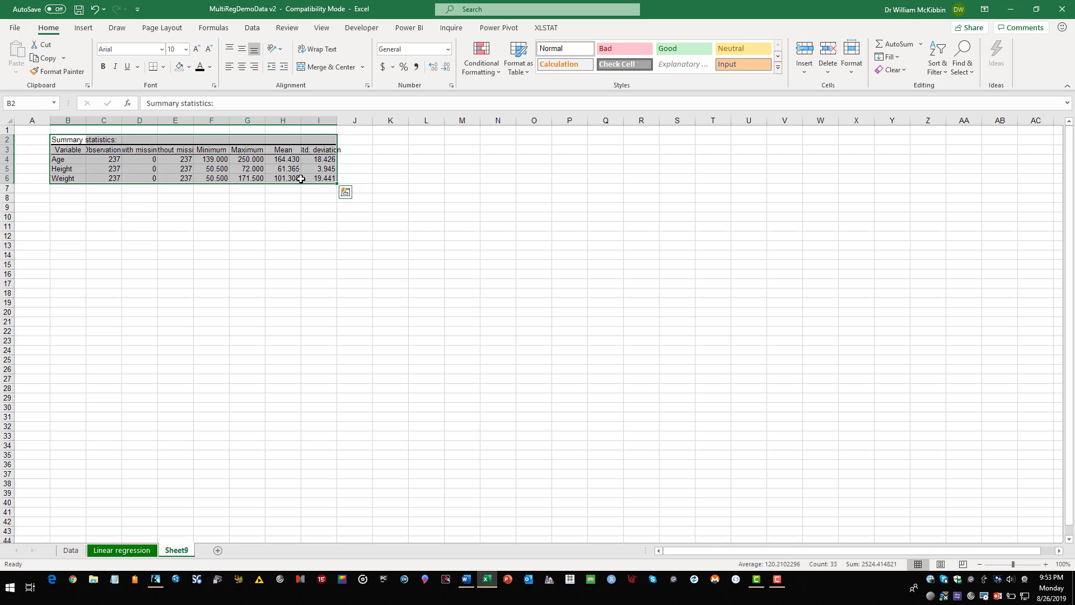
Format the text of the summary statistics table as Times New Roman, size 12
click(162, 49)
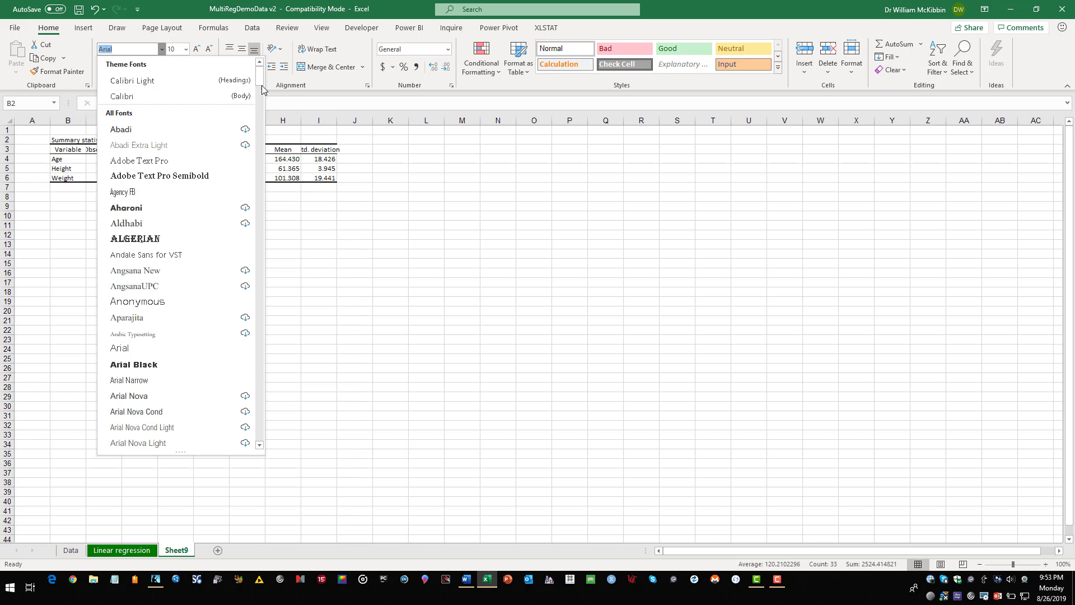
drag(259, 76, 263, 404)
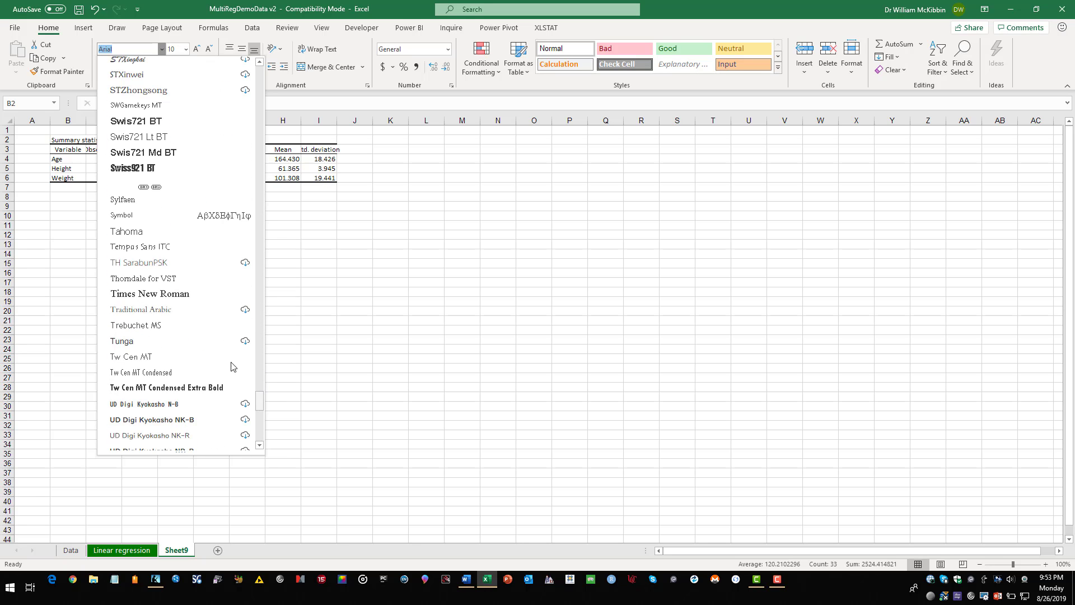
click(184, 299)
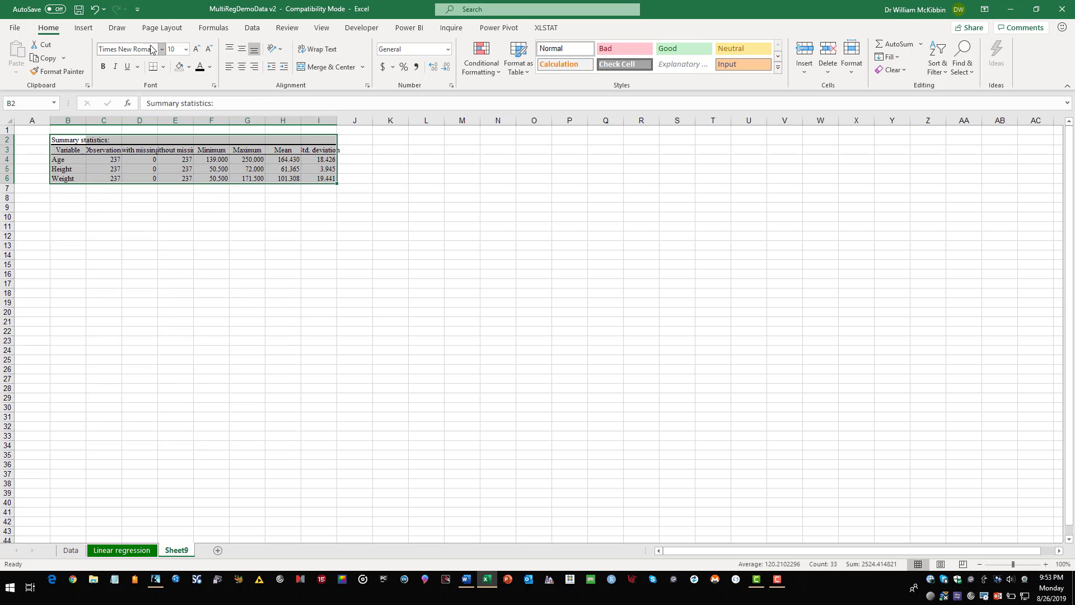
click(186, 49)
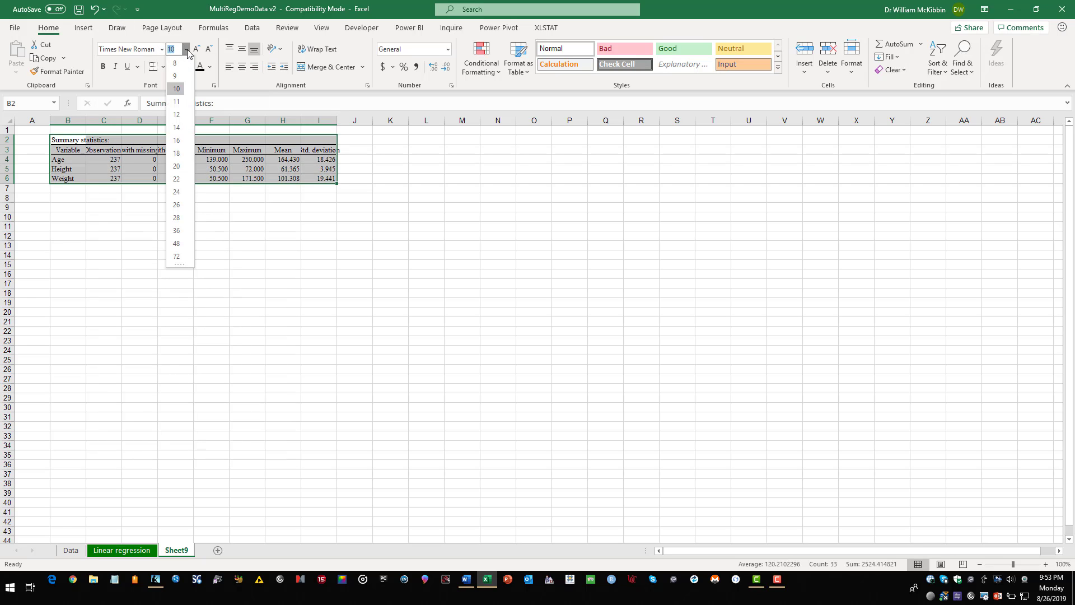
click(178, 116)
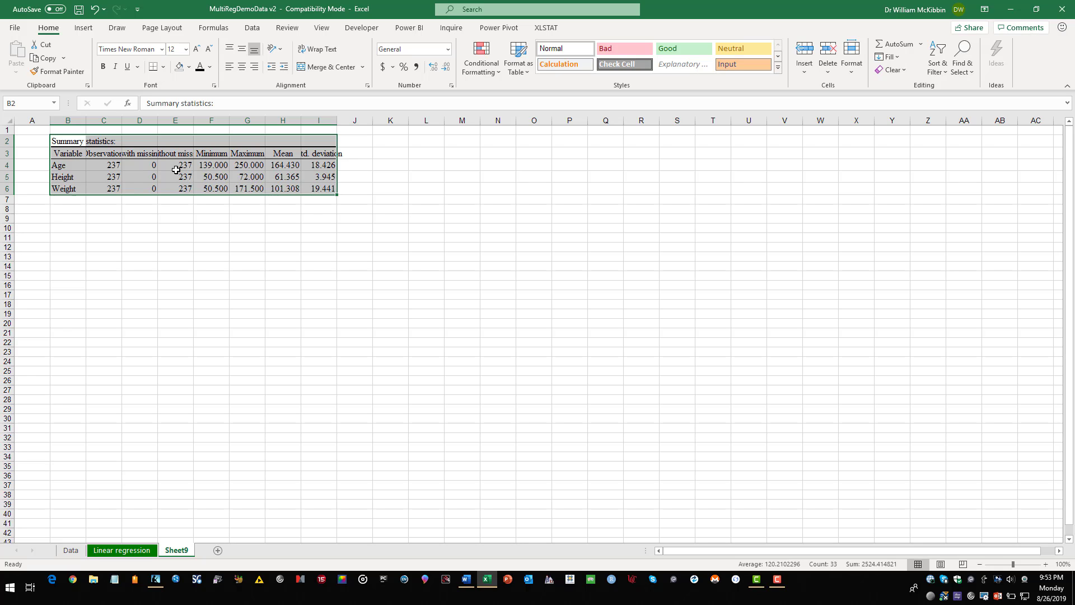
click(306, 287)
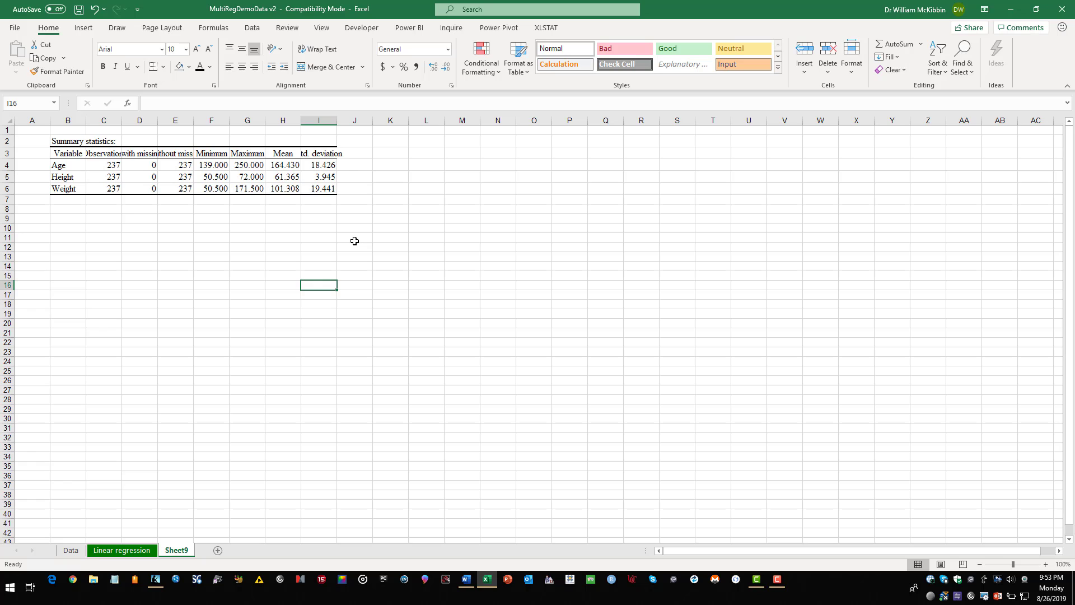
Hide the gridlines on the sheet containing the copied summary statistics table
drag(54, 141, 325, 190)
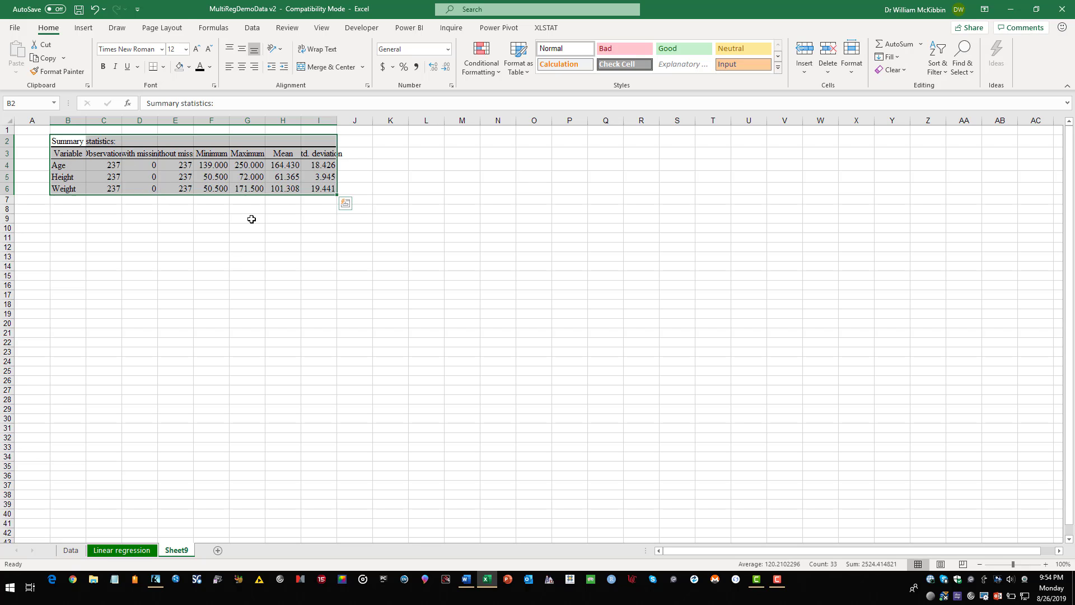
click(162, 28)
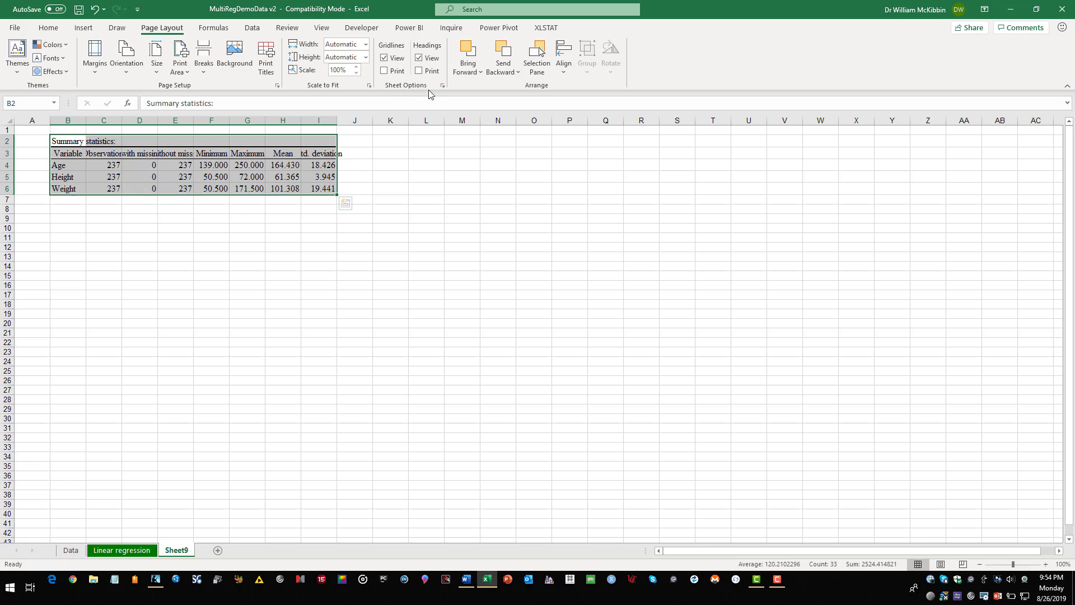
click(384, 58)
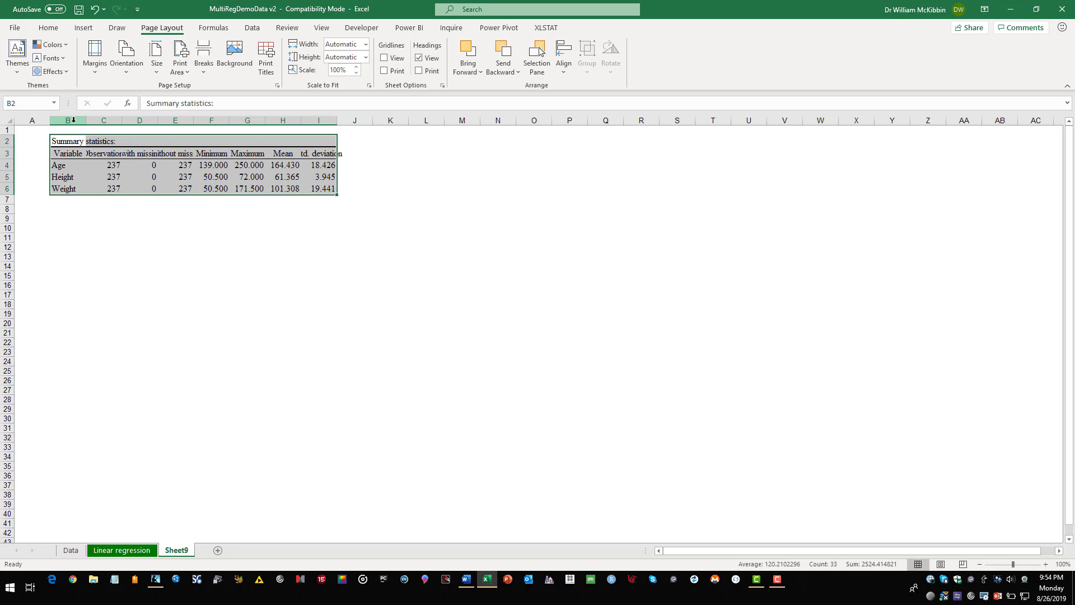
Widen columns B to I equally and wrap the text of the table's header row 3
drag(73, 119, 325, 112)
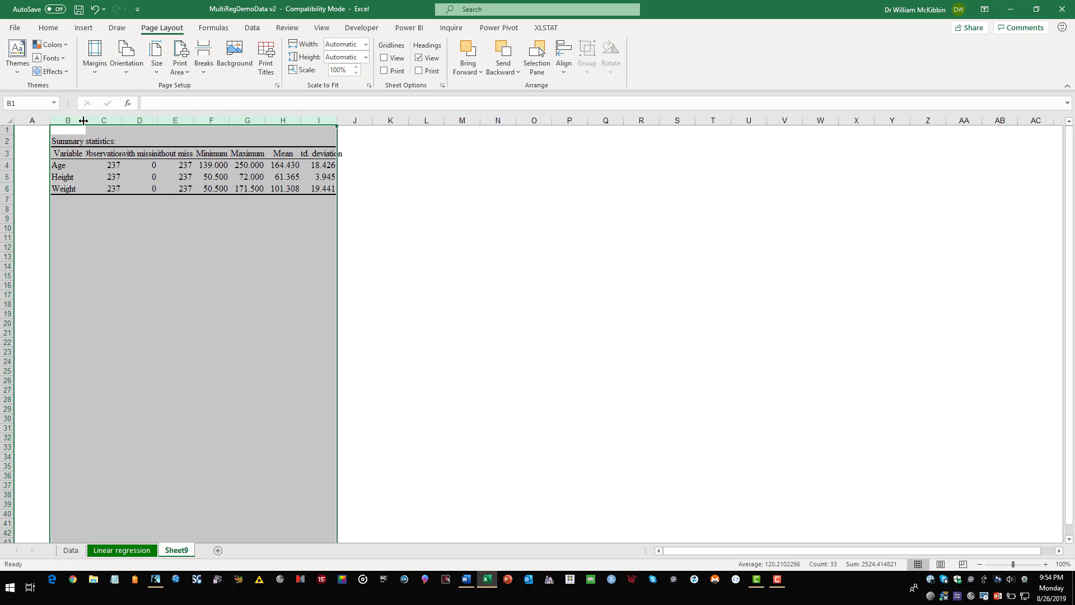
drag(85, 120, 98, 120)
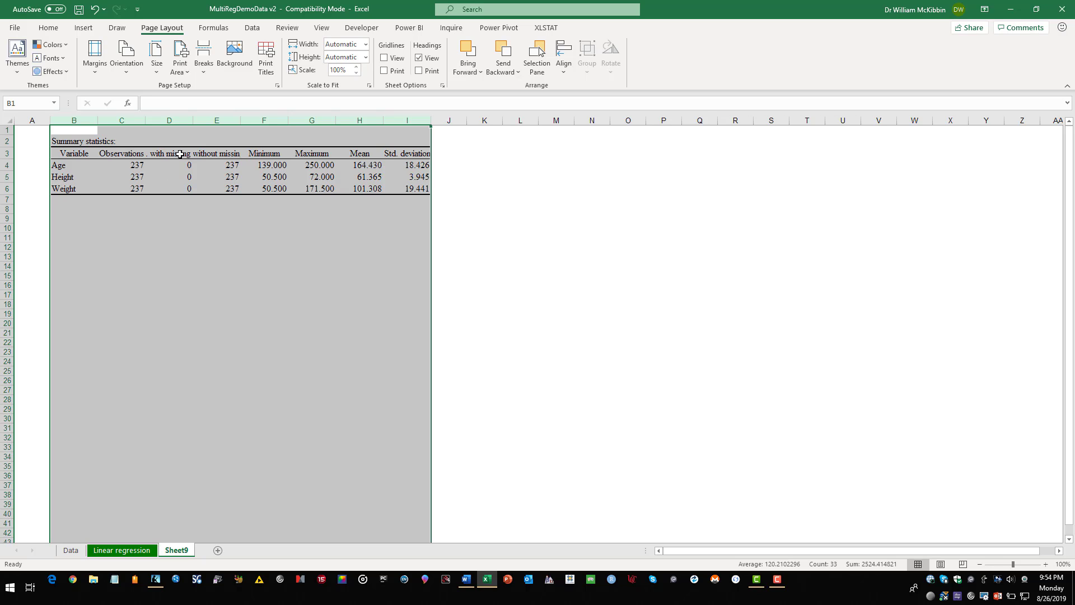
click(6, 152)
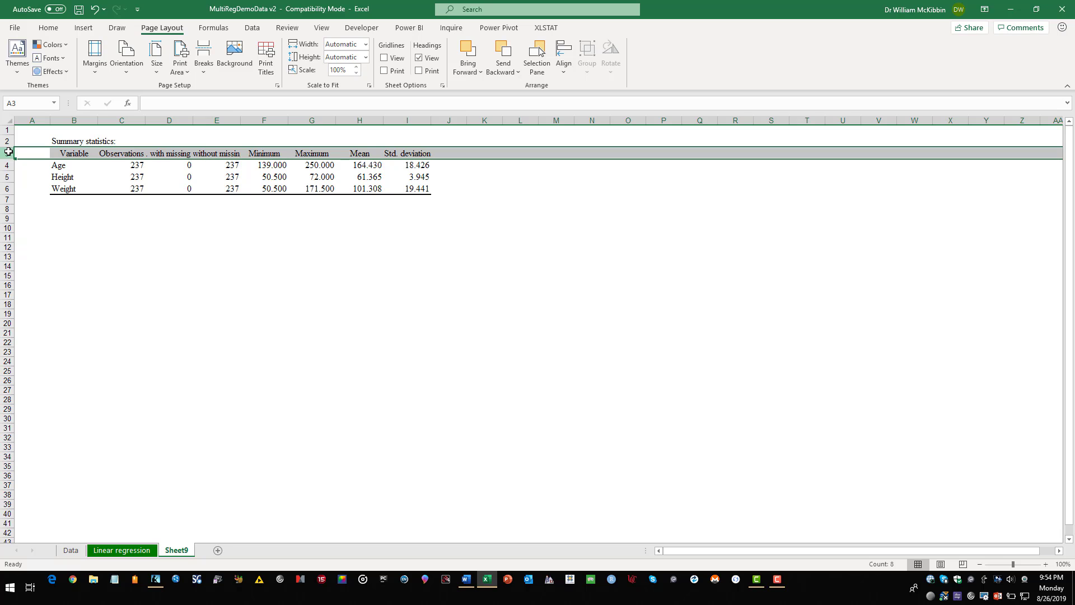
click(48, 28)
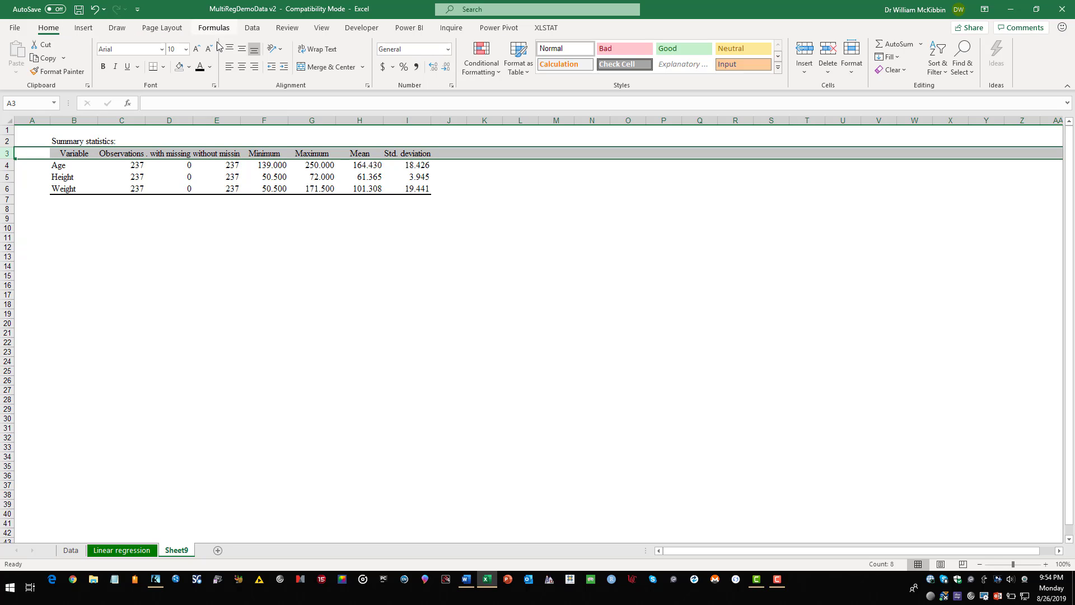
click(332, 50)
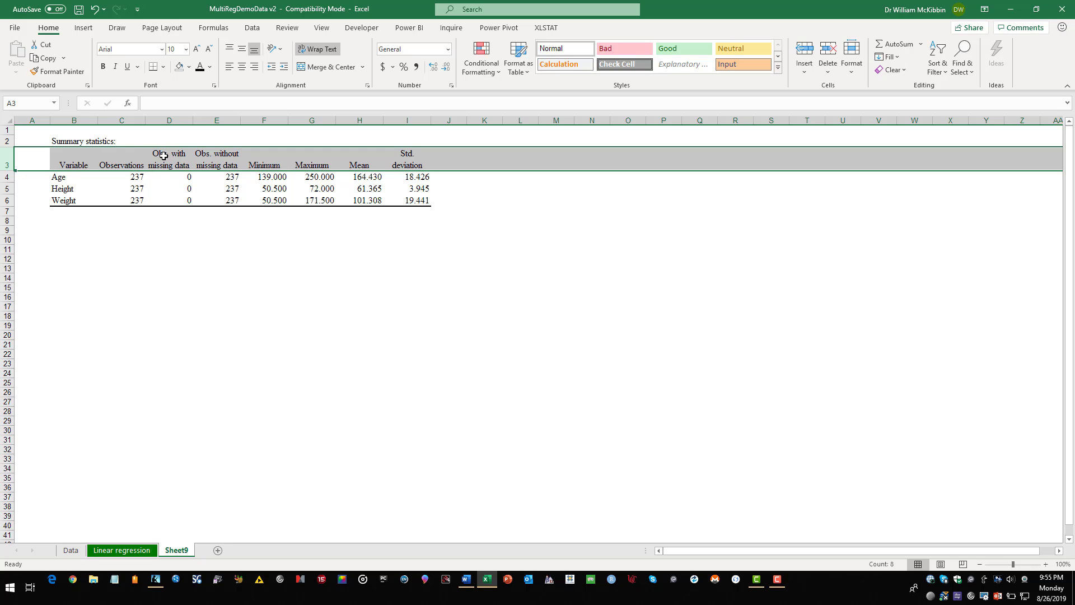
Narrow columns B to I equally so they fit the summary statistics table more tightly
drag(77, 120, 393, 119)
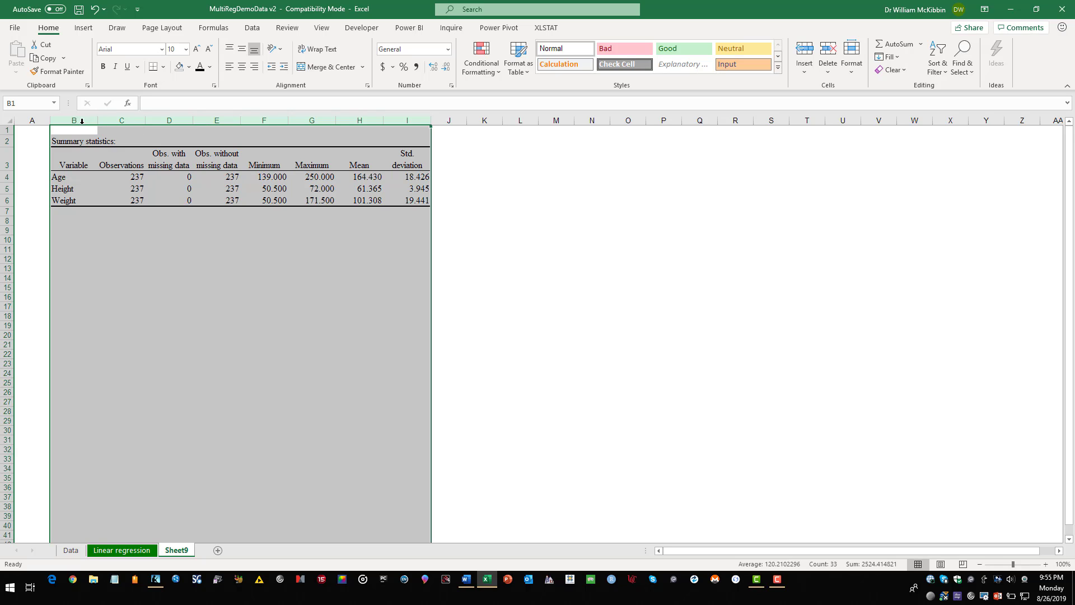
drag(96, 120, 81, 120)
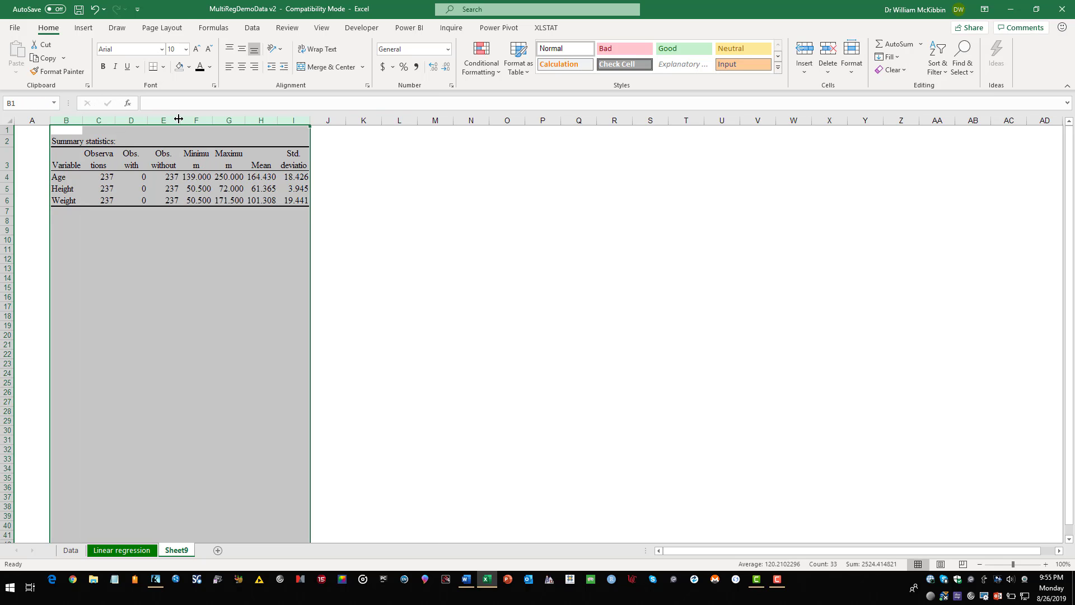
drag(179, 119, 184, 119)
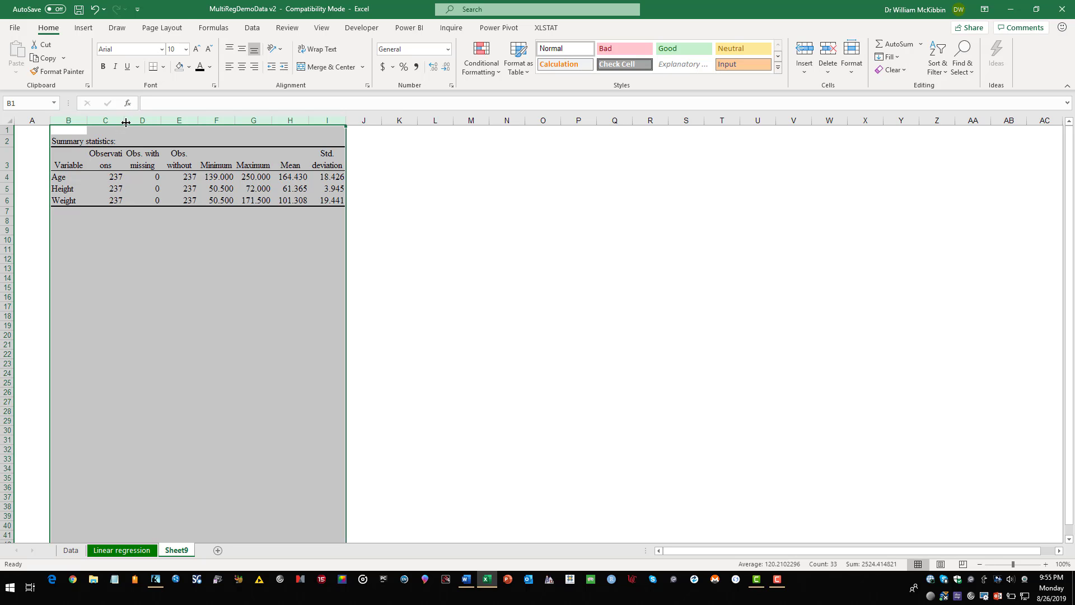
drag(126, 122, 140, 119)
click(144, 279)
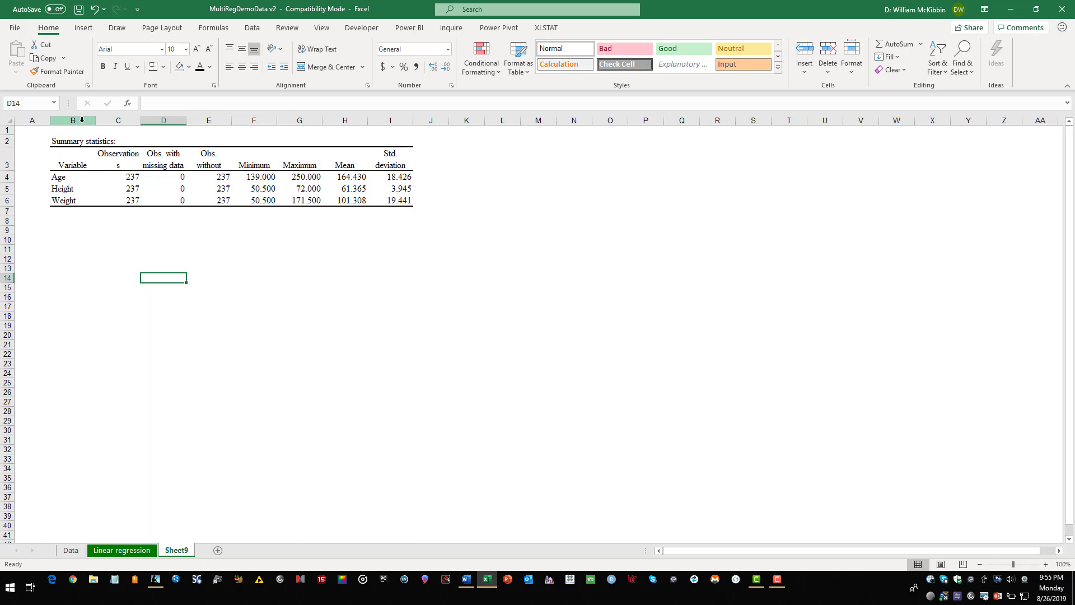
Narrow column B slightly, widen column C to fit the Observations heading, and narrow columns D to I equally
click(81, 119)
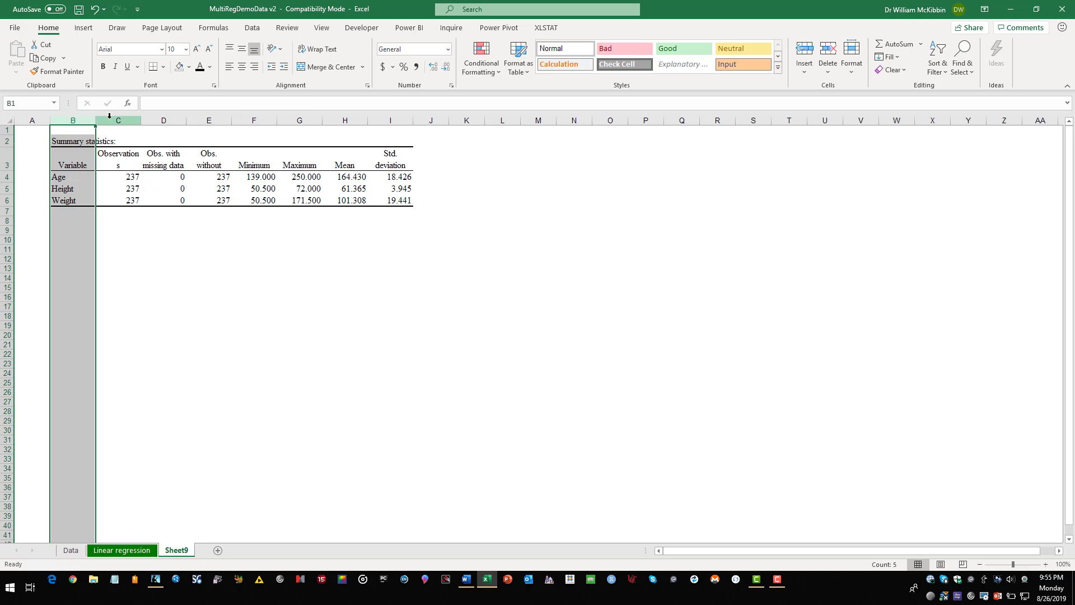
drag(96, 120, 91, 122)
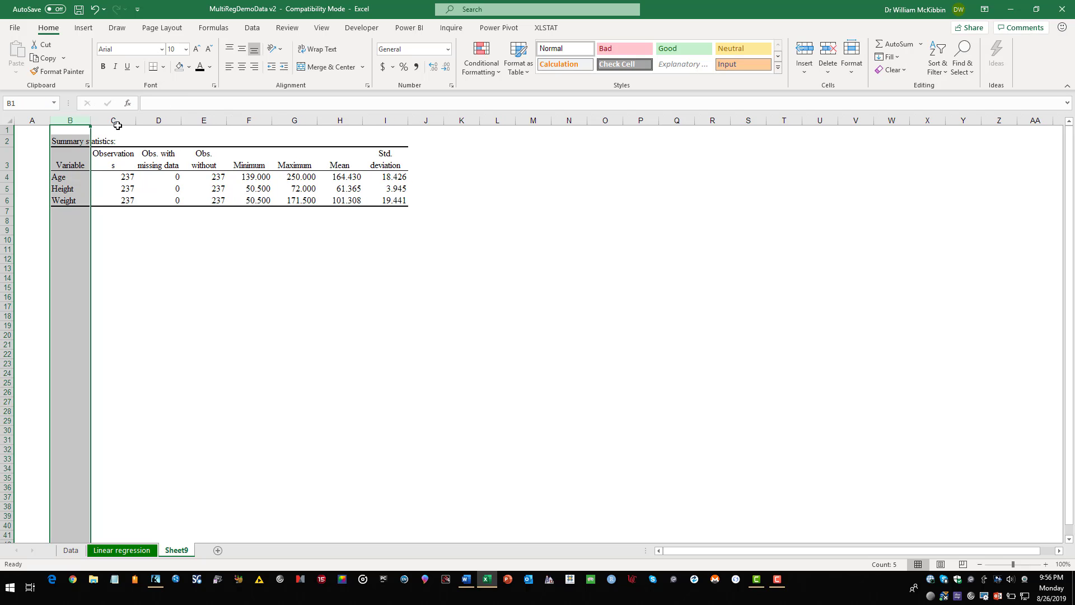
click(114, 121)
drag(137, 121, 392, 140)
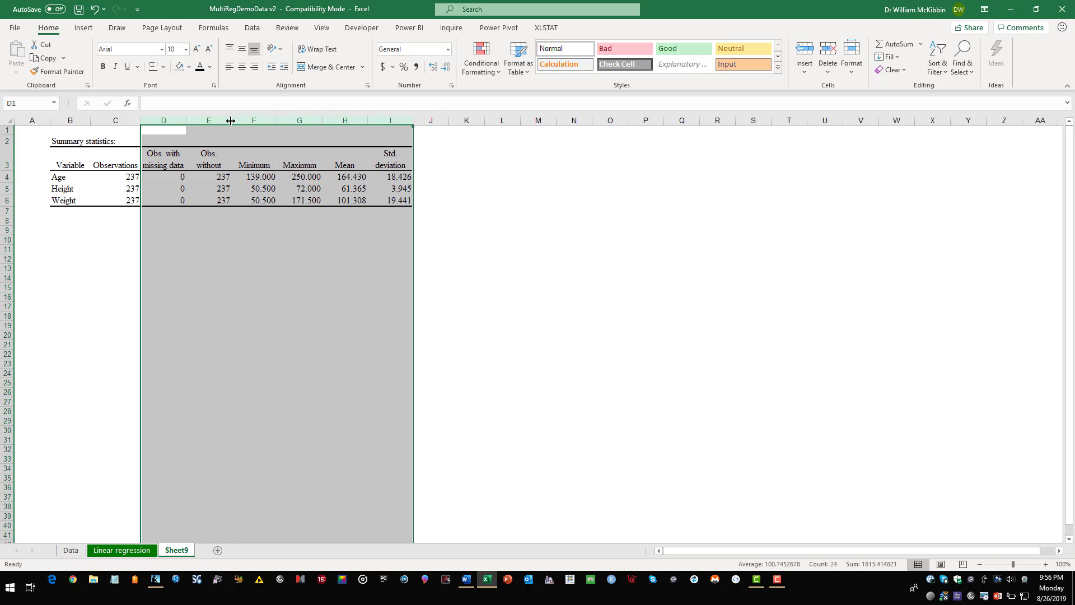
drag(230, 121, 229, 121)
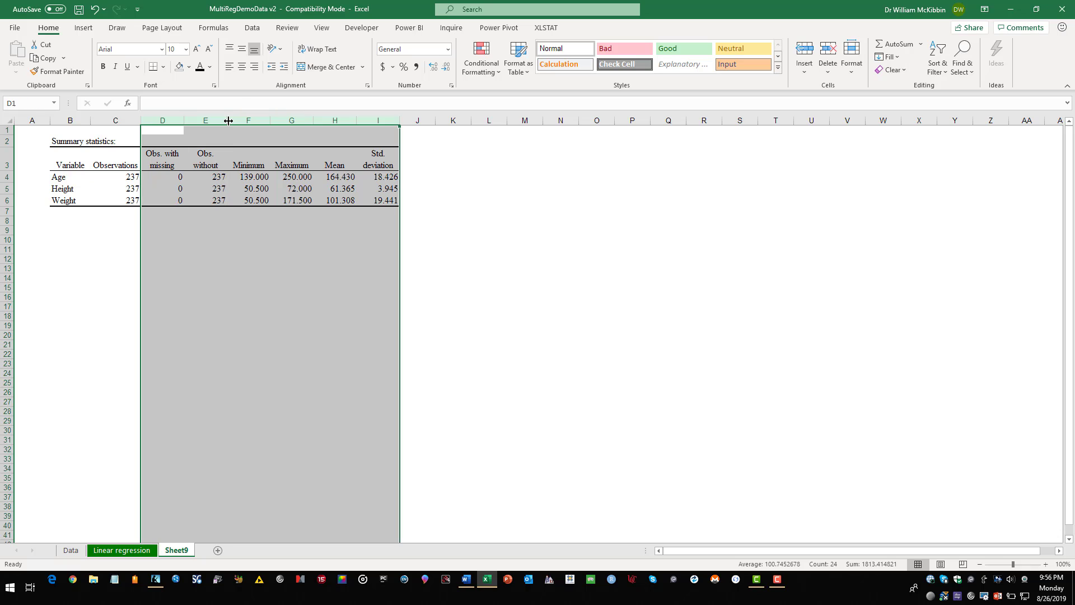
click(483, 287)
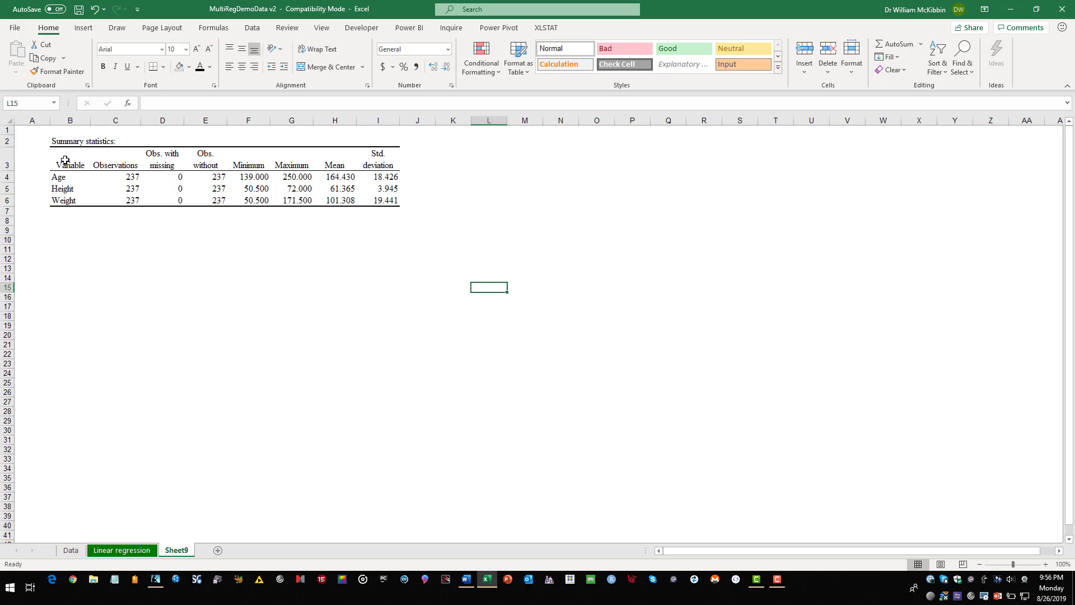
Apply the Good cell style to the table's header cells B3:I3
drag(65, 161, 376, 163)
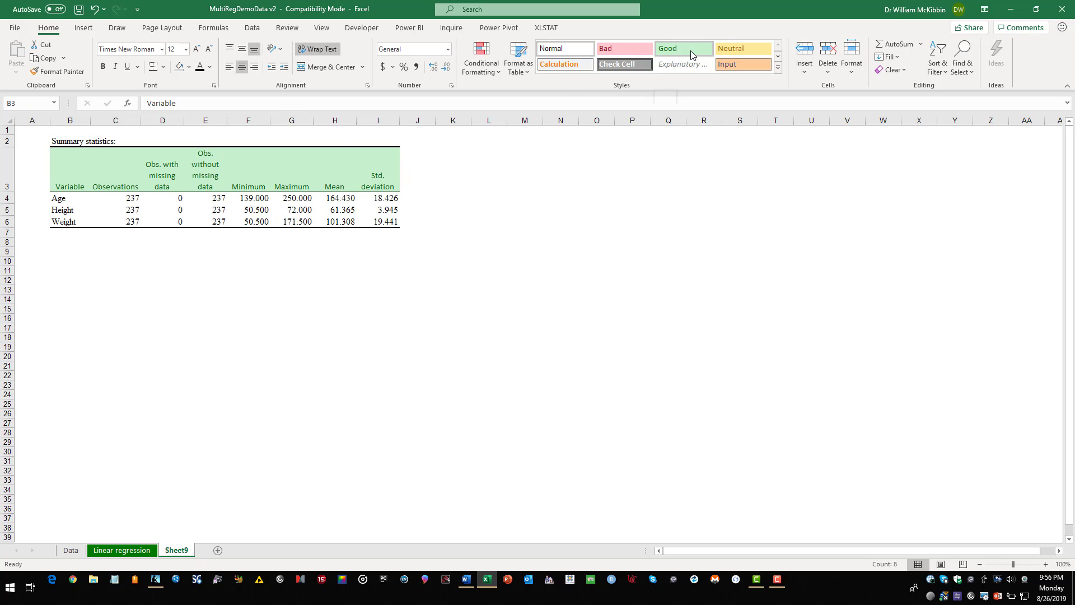
click(690, 51)
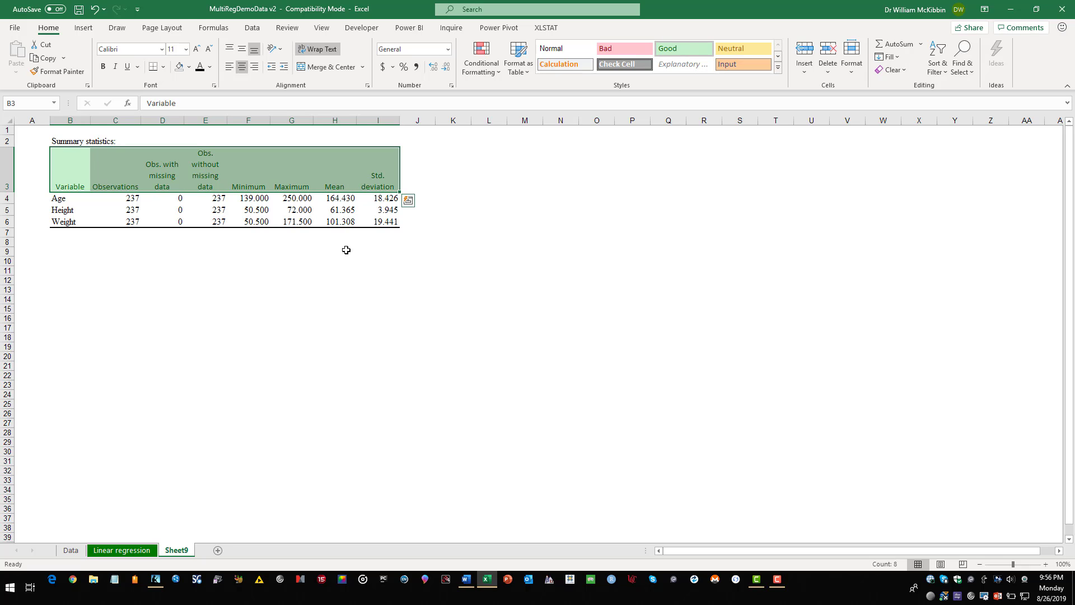
click(376, 285)
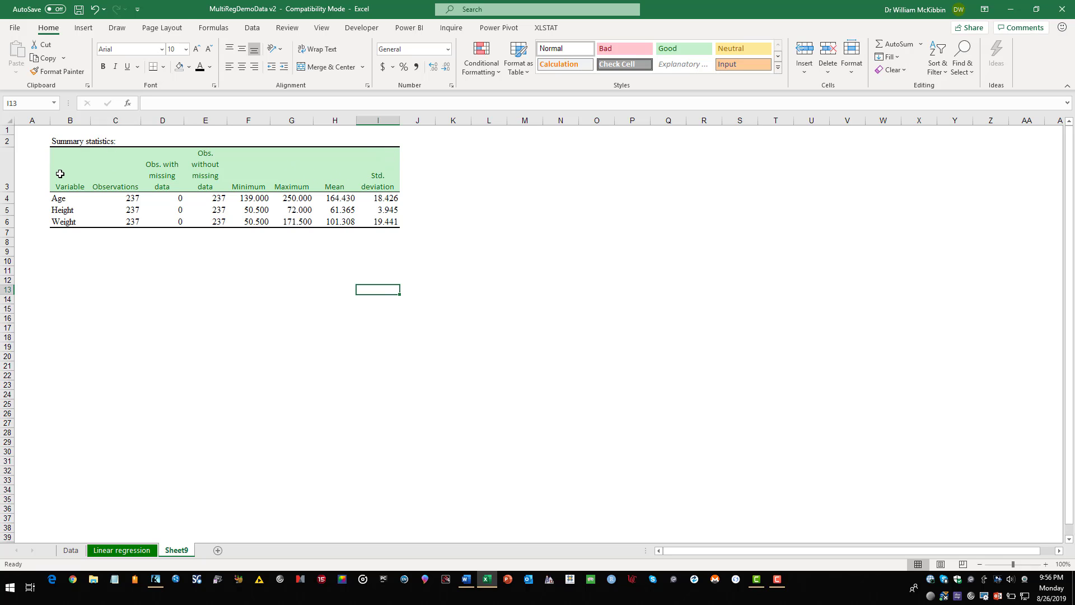
Remove the fill from header cells B3:I3 and set their font color to black
drag(79, 170, 366, 174)
click(190, 68)
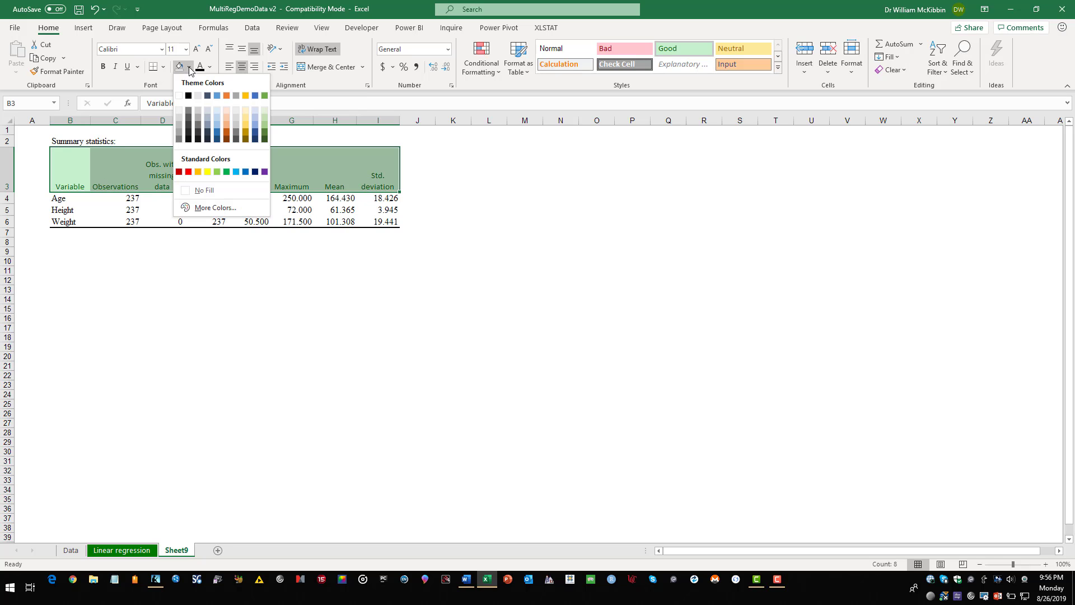
click(197, 190)
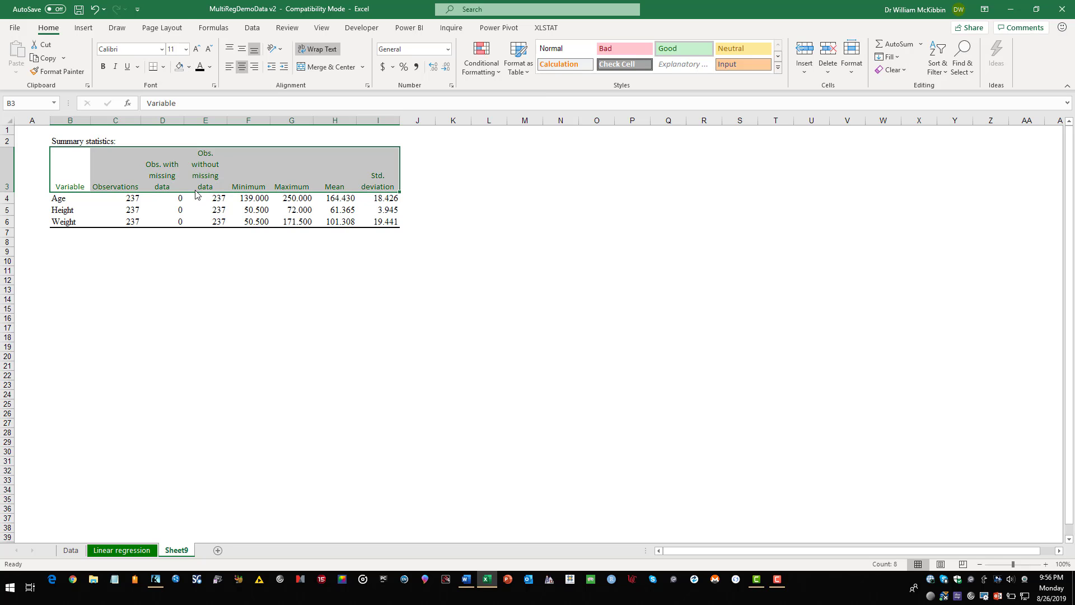
click(210, 68)
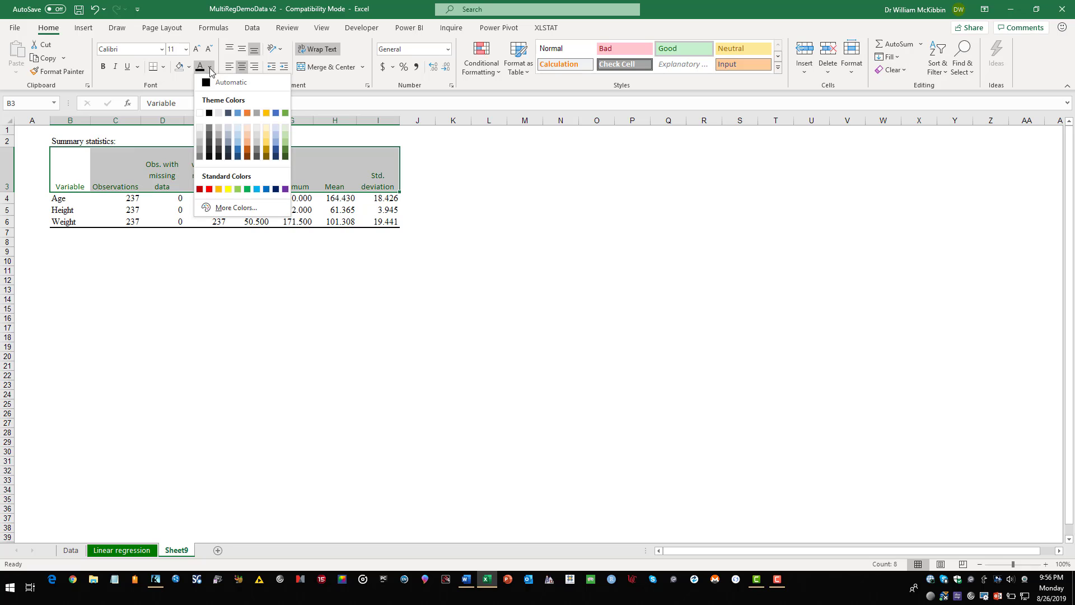
click(209, 113)
click(188, 299)
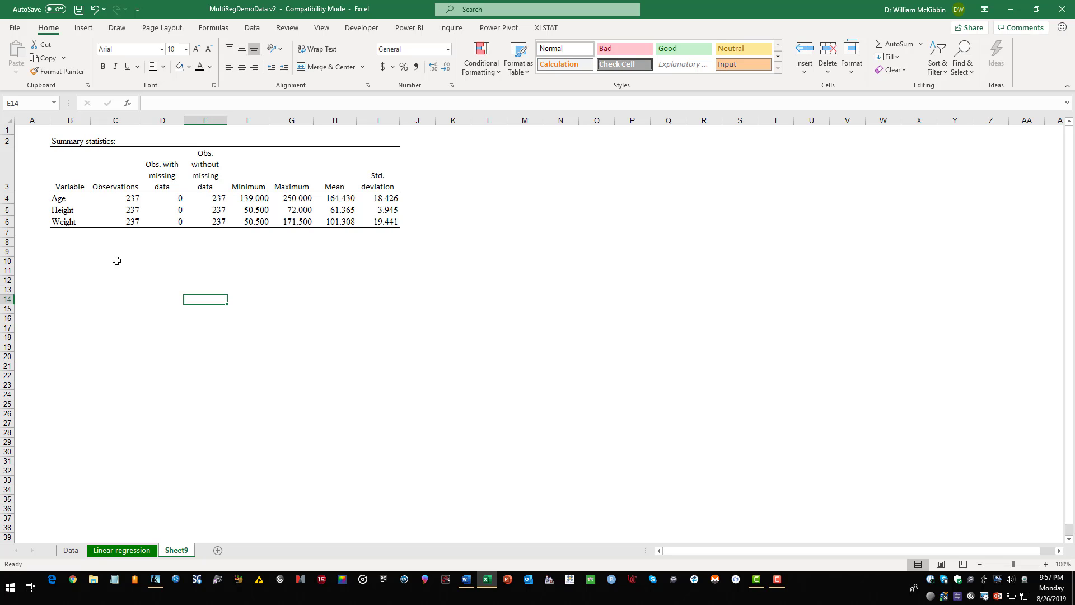
Align the contents of the title, header and data rows 2 to 6 vertically to the middle
click(5, 167)
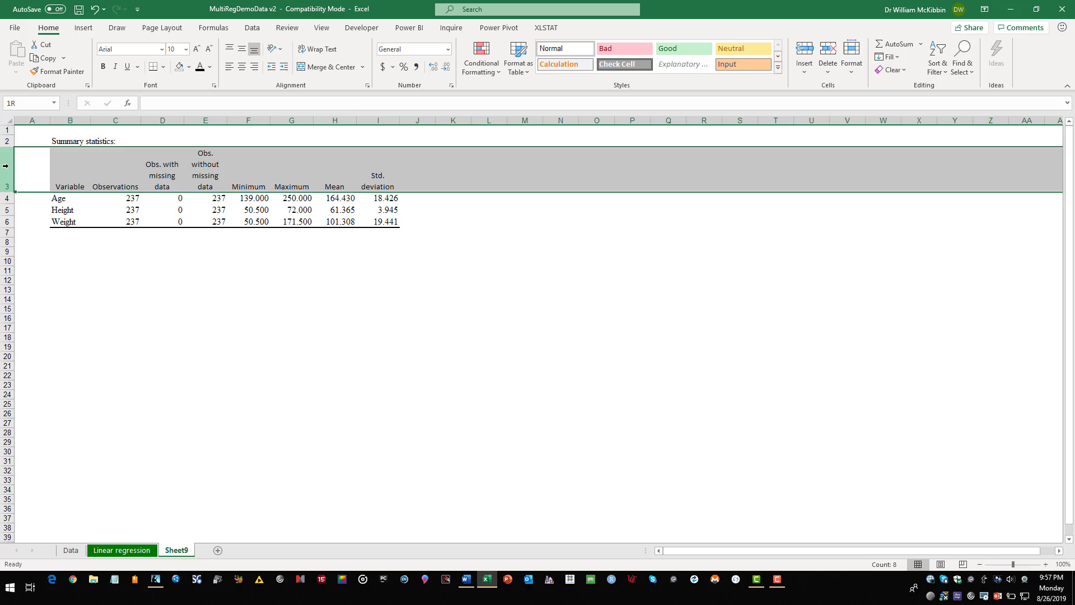
click(242, 52)
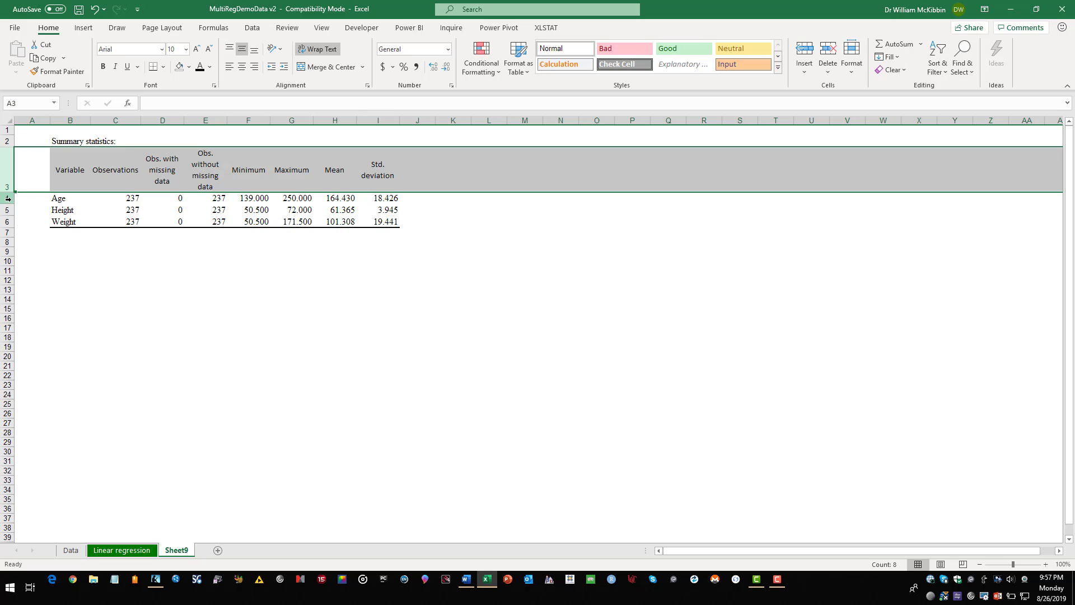
drag(8, 199, 6, 223)
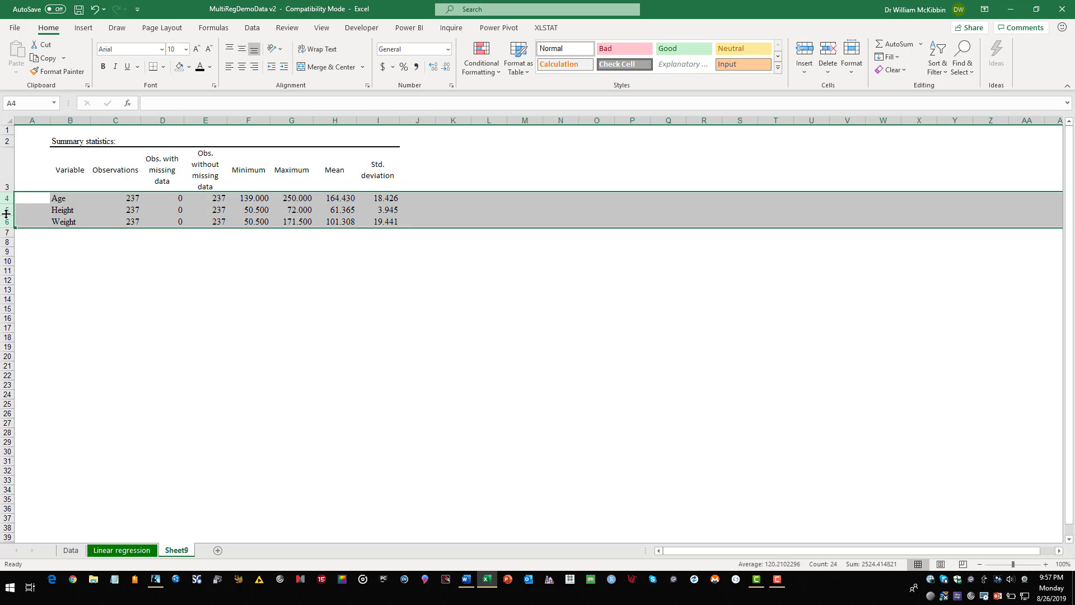
drag(6, 140, 7, 219)
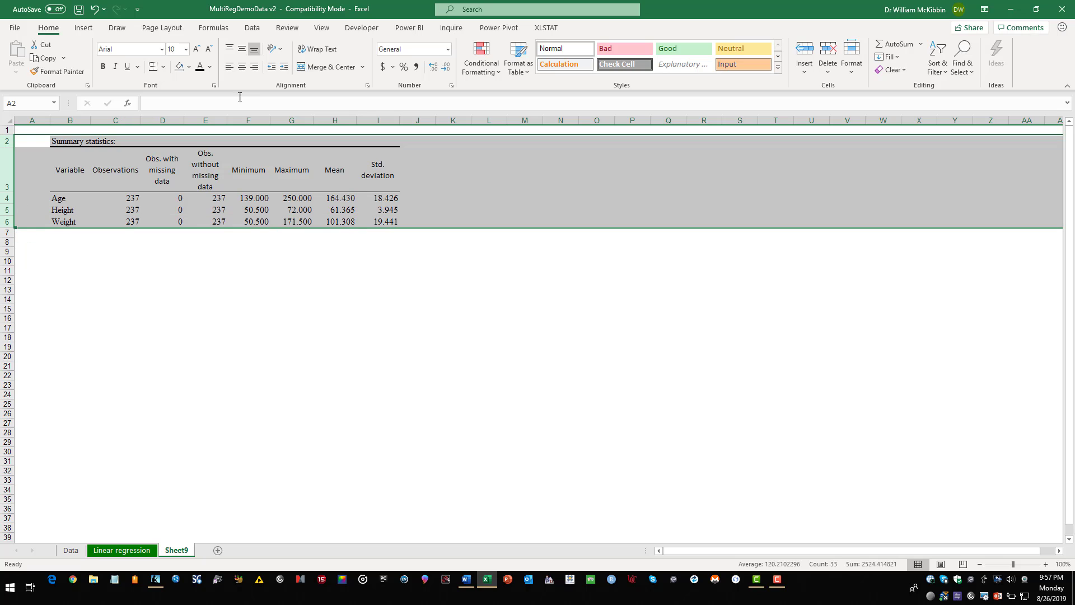
click(242, 52)
click(242, 52)
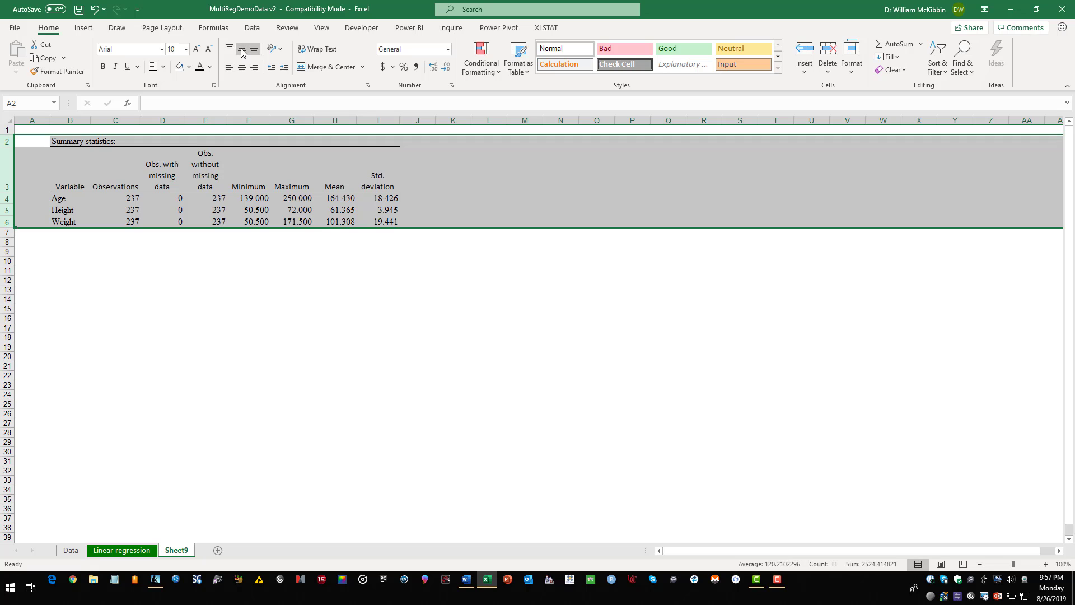
click(242, 52)
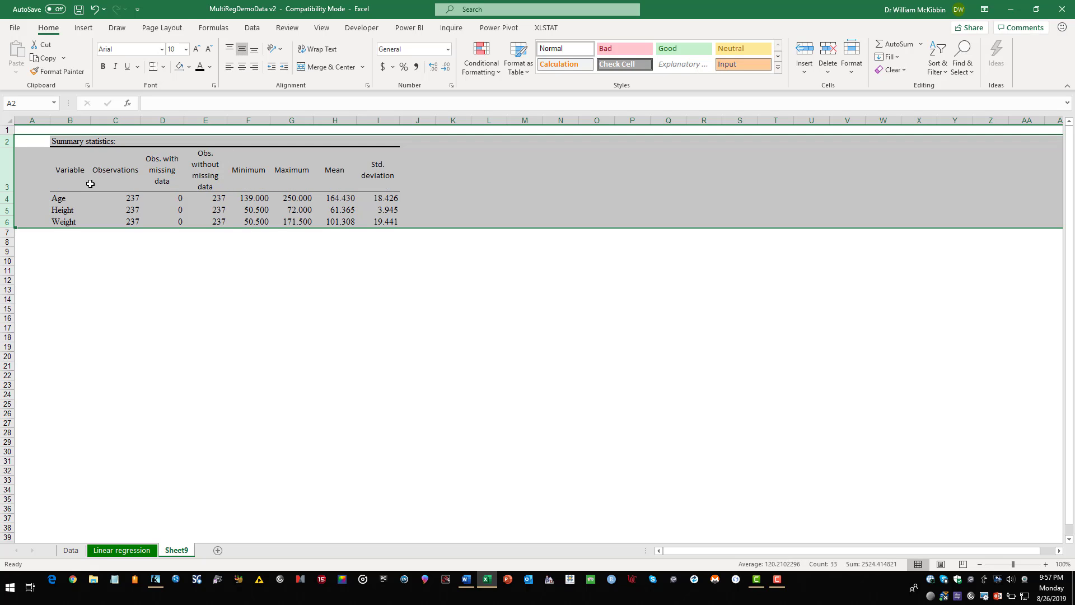
click(114, 287)
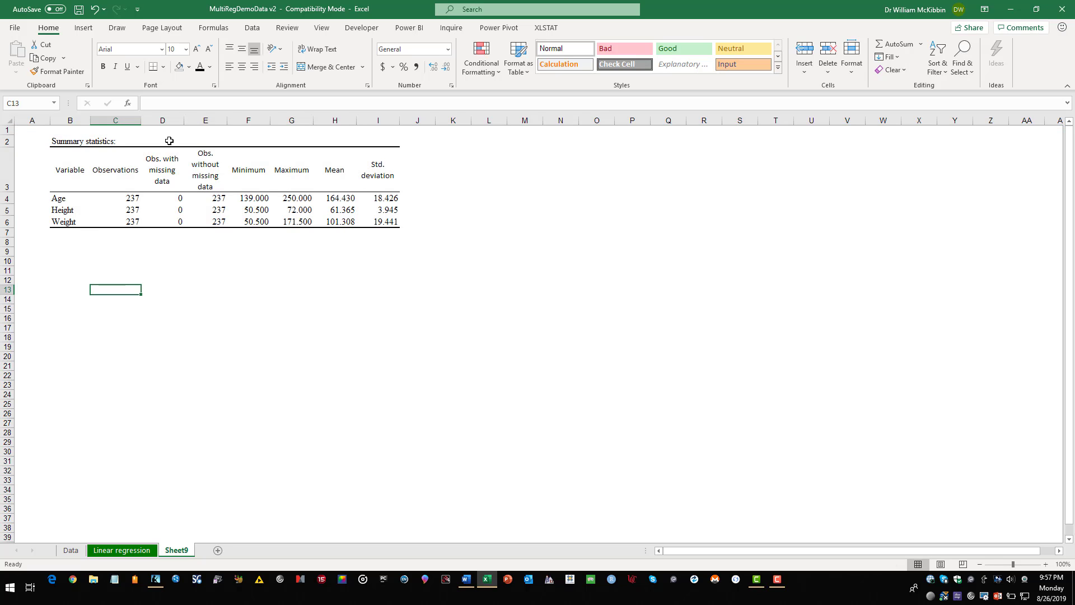
Replace the thick line beneath the title row B2:I2 with a thin bottom border
drag(68, 140, 382, 142)
click(291, 365)
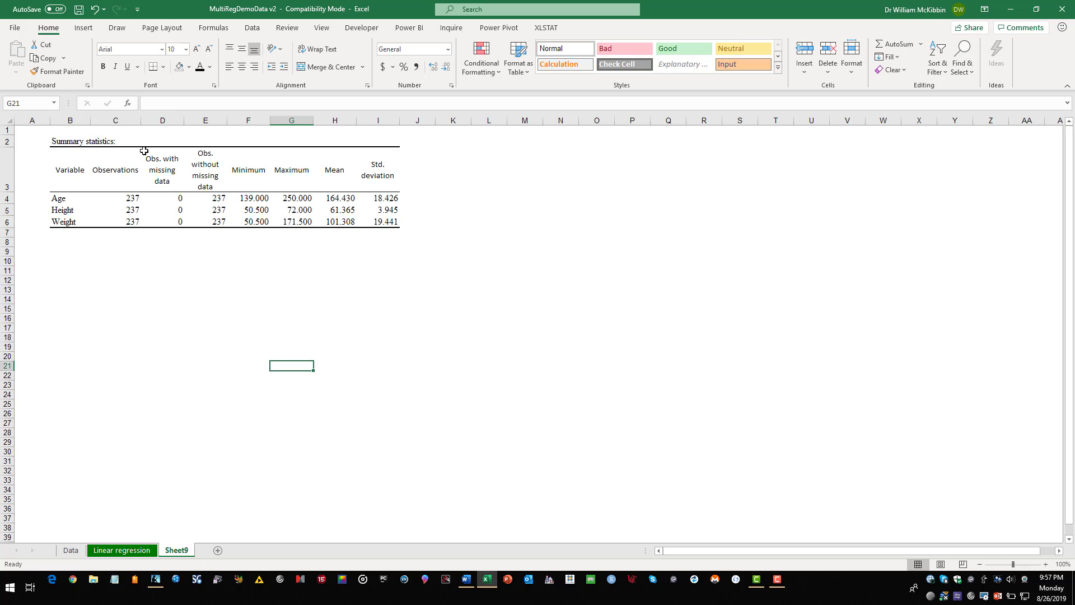
drag(59, 140, 379, 140)
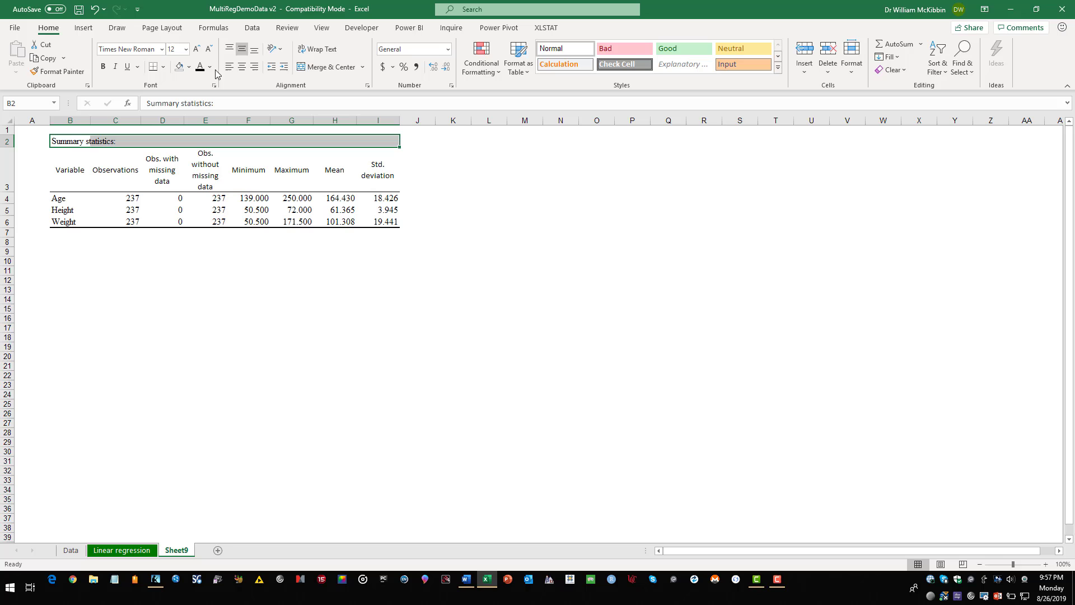
click(164, 68)
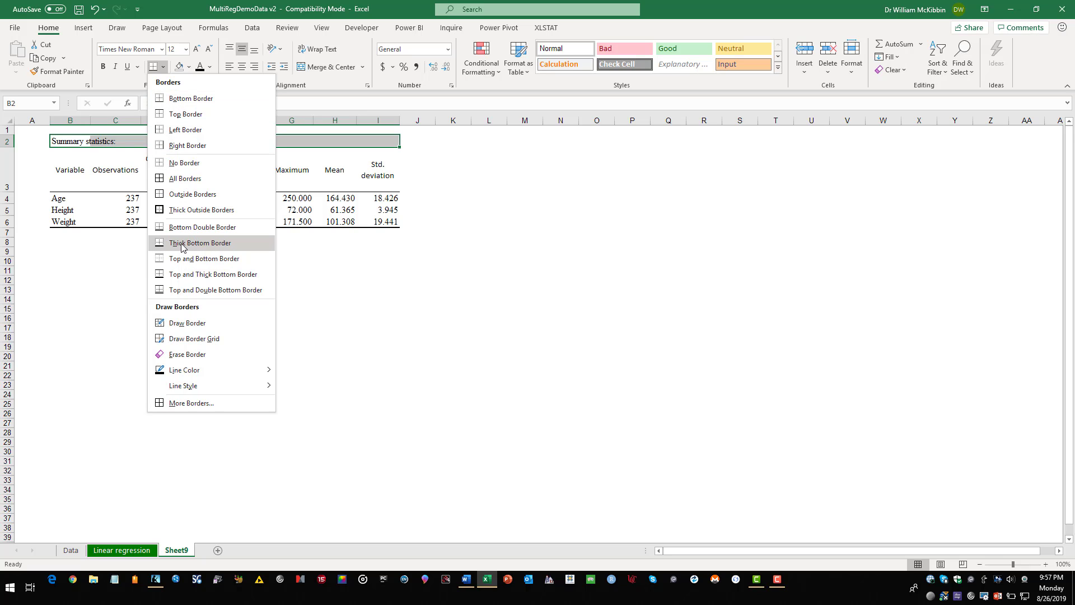
click(184, 100)
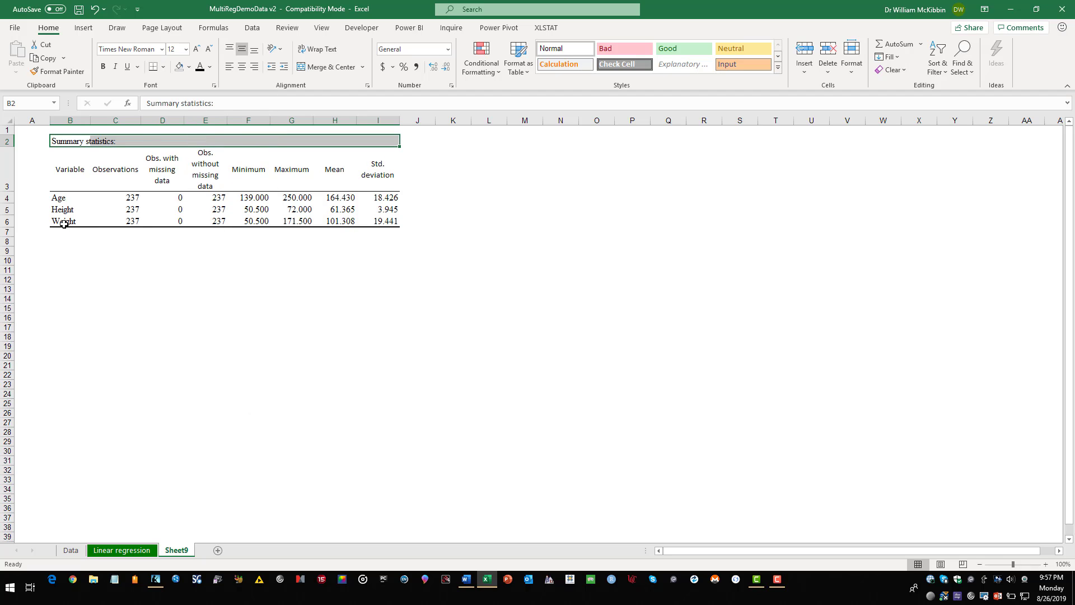
Apply a thin bottom border to the table's last row, B6:I6
drag(66, 224, 374, 224)
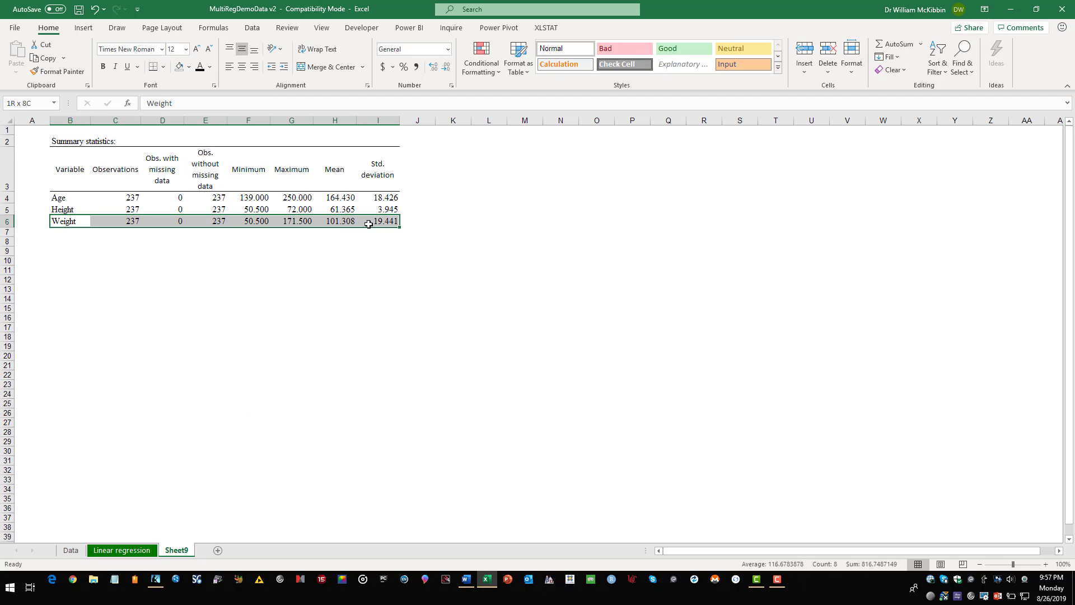
click(154, 67)
click(165, 402)
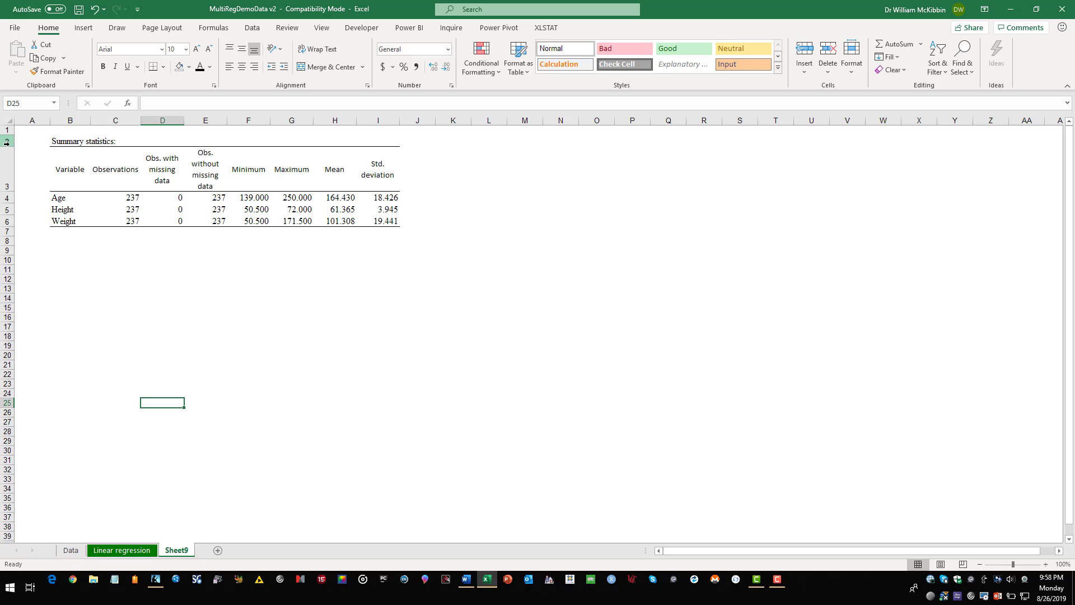
Increase the height of title row 2 and, equally, of data rows 4 to 6
drag(7, 144, 10, 155)
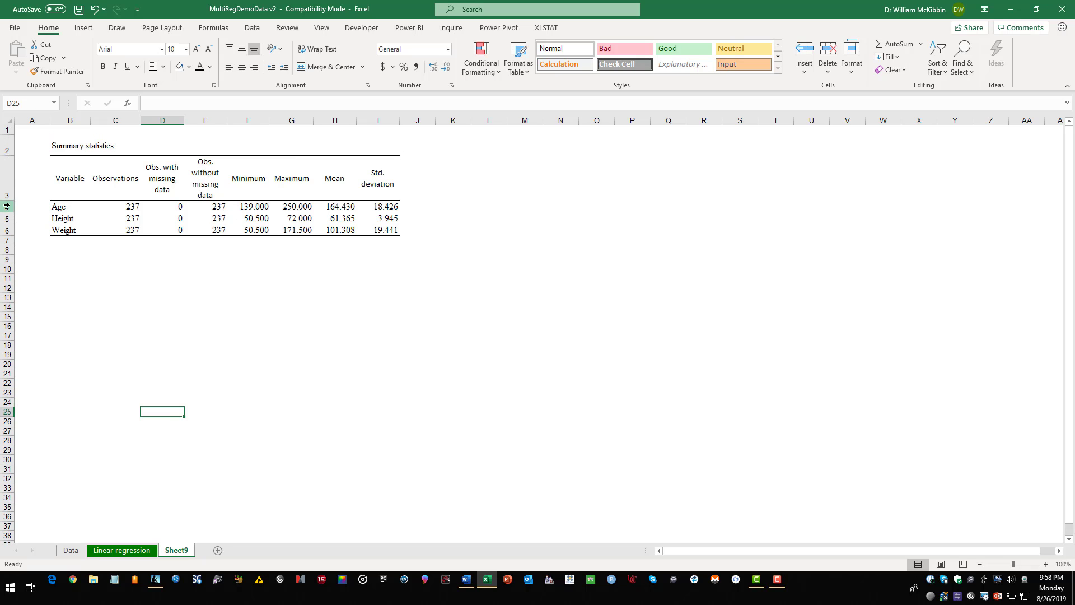
drag(6, 206, 9, 243)
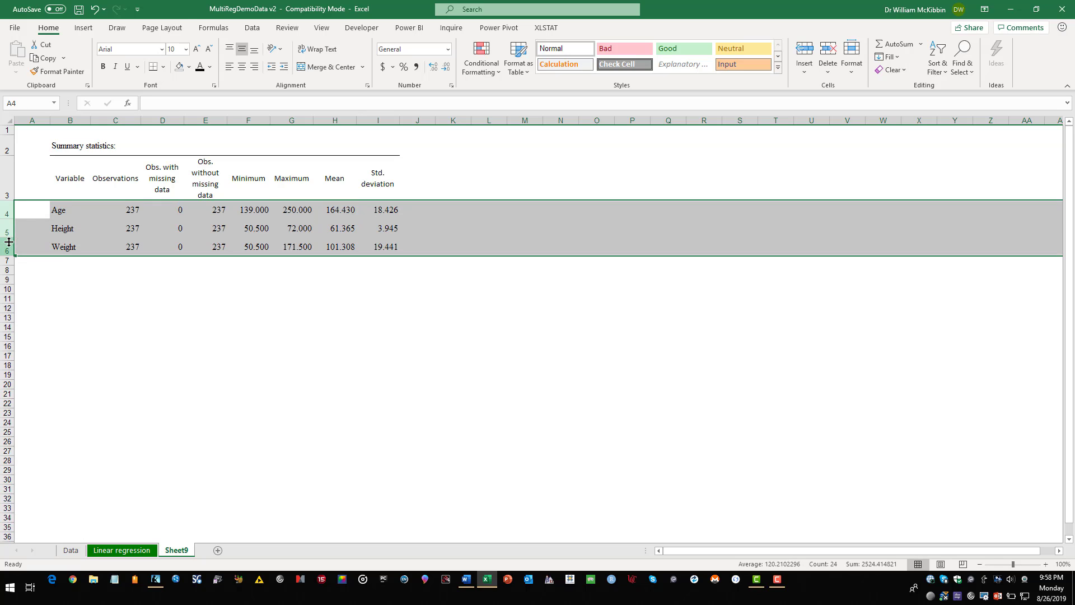
click(353, 345)
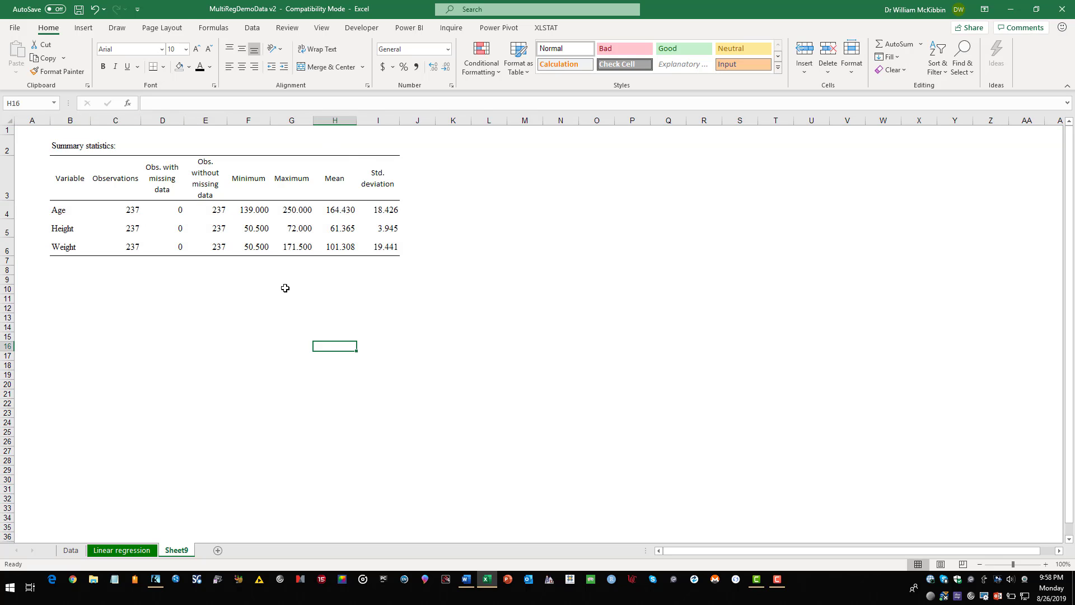
Change the table title in B2 to "Summary Statistics", with a capital S and no colon
click(79, 142)
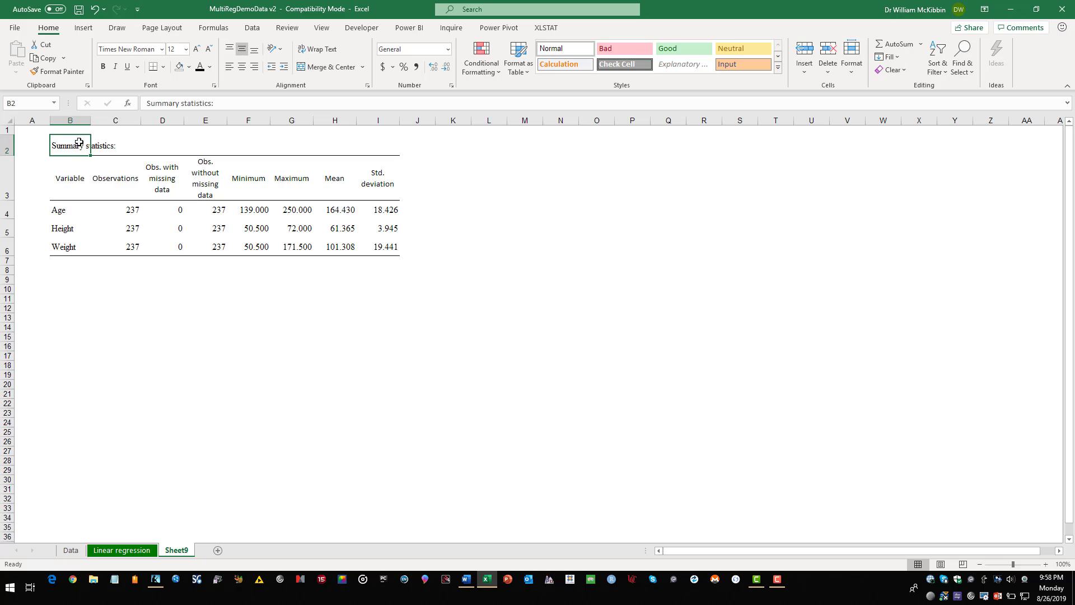
click(184, 103)
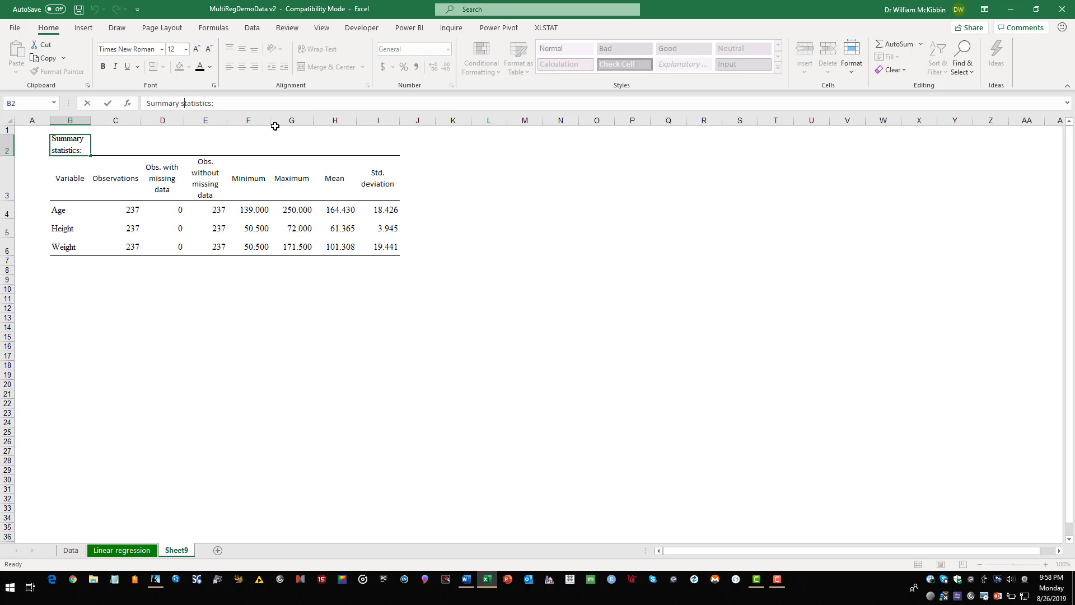
key(Delete)
text(S)
click(224, 449)
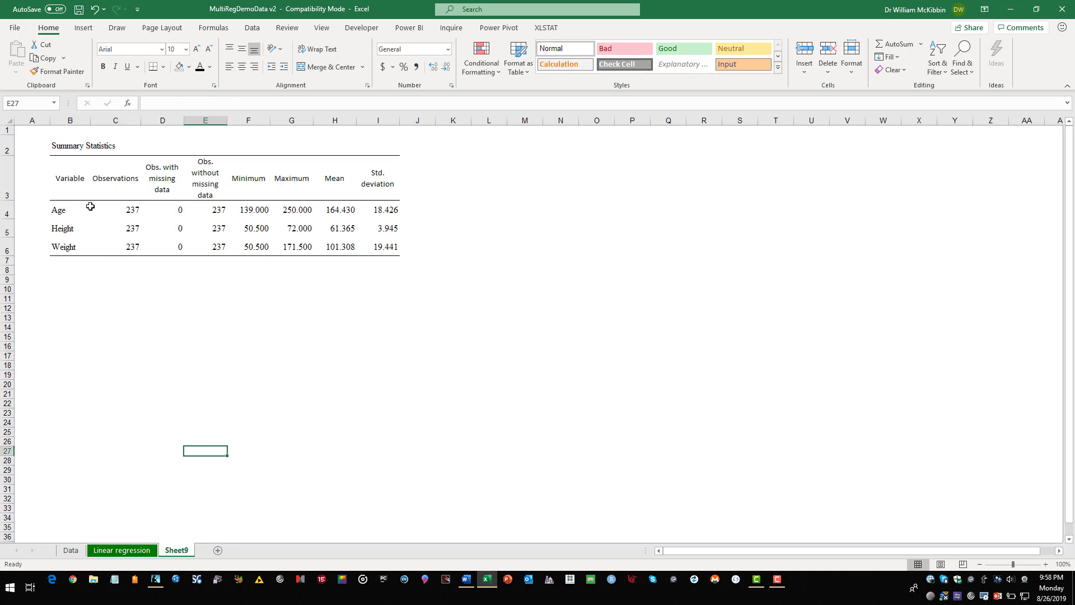
Italicize the table title "Summary Statistics" in cell B2
click(71, 143)
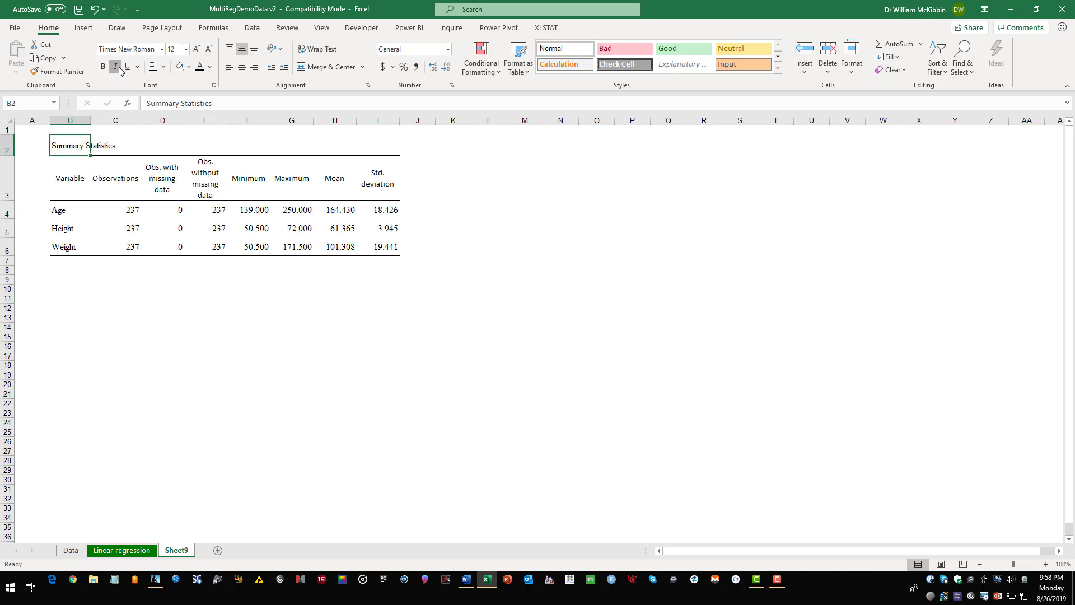
click(116, 66)
click(102, 326)
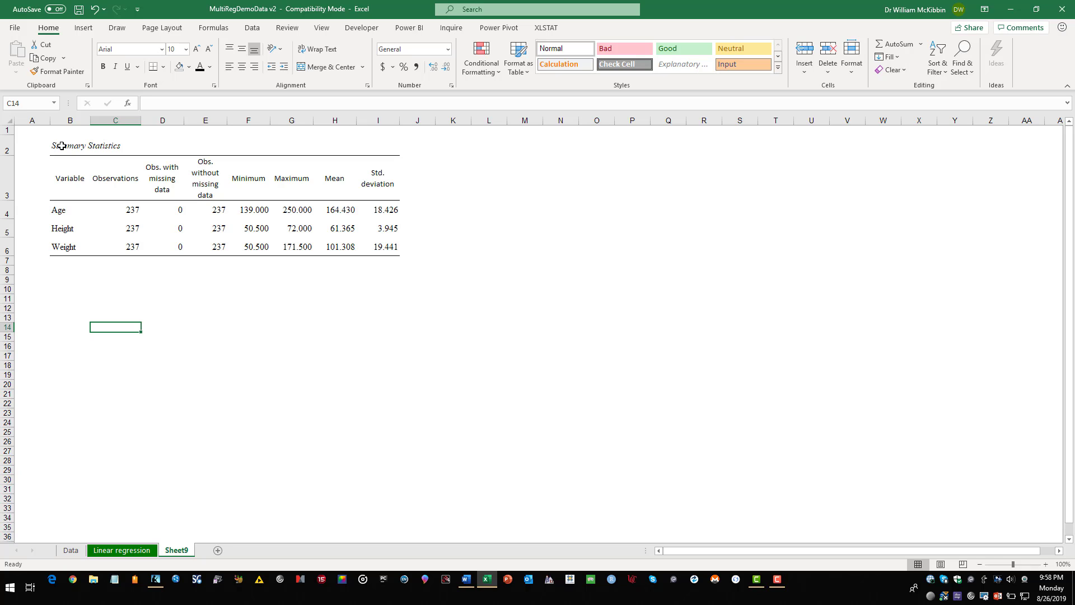
Copy the table range B2:I6, switch to Word and start a blank document with an empty first line
drag(61, 146, 374, 245)
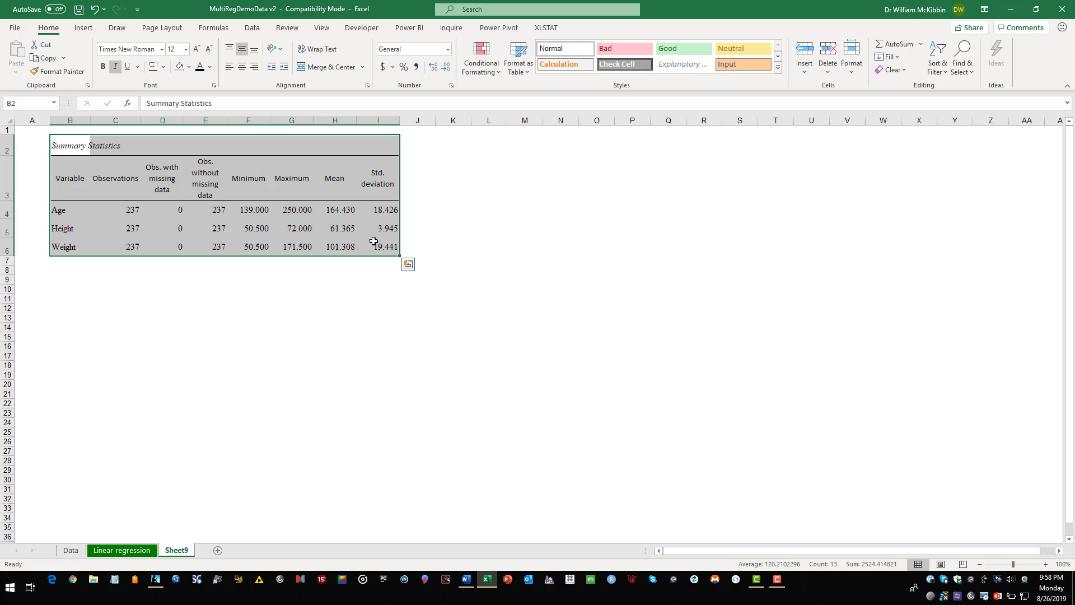
key(ctrl+c)
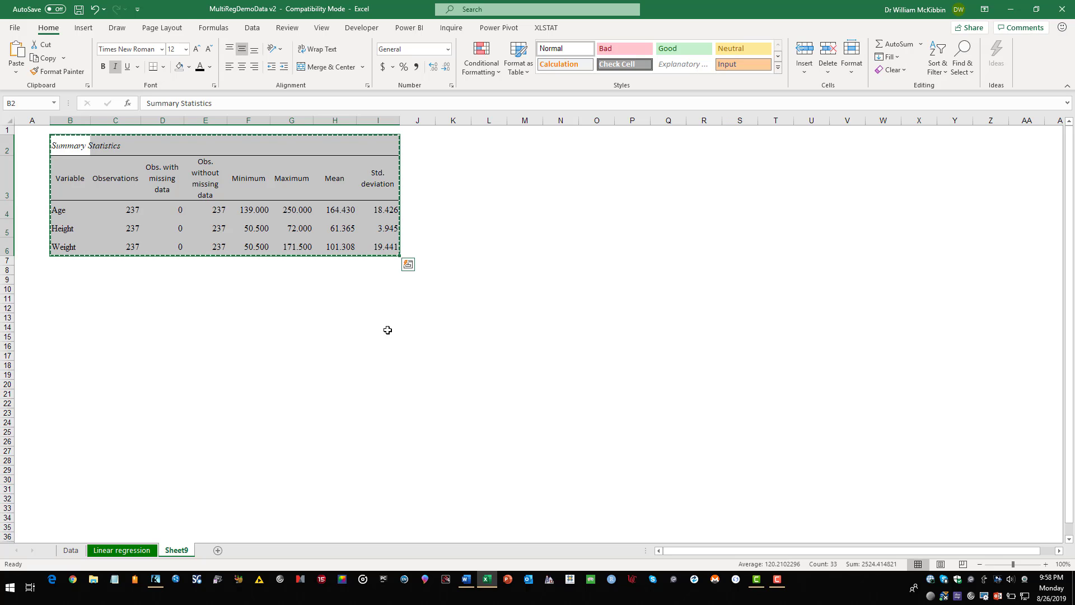
click(467, 582)
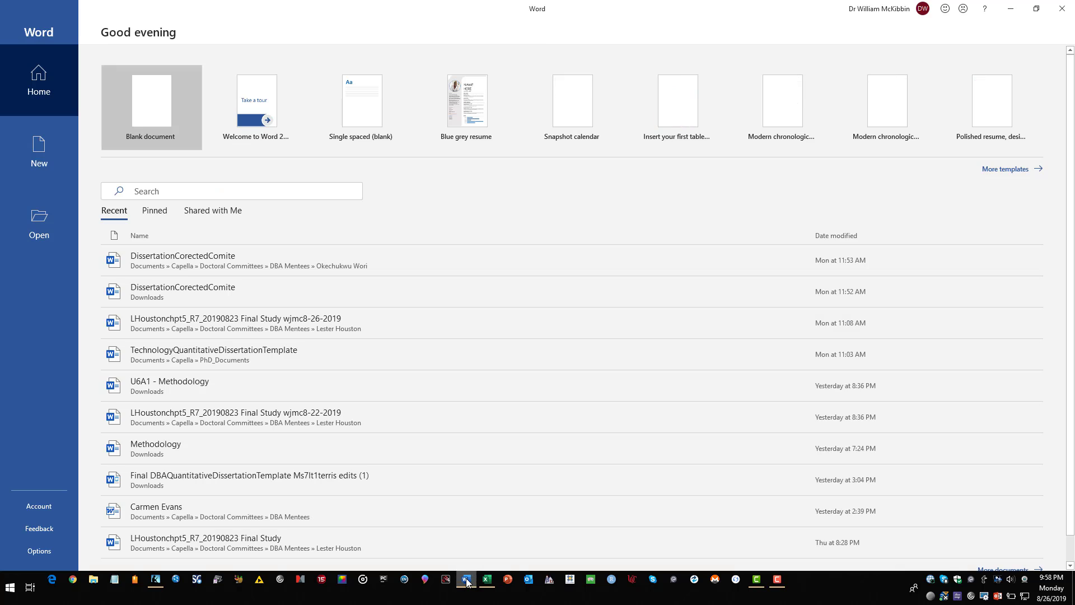
click(144, 100)
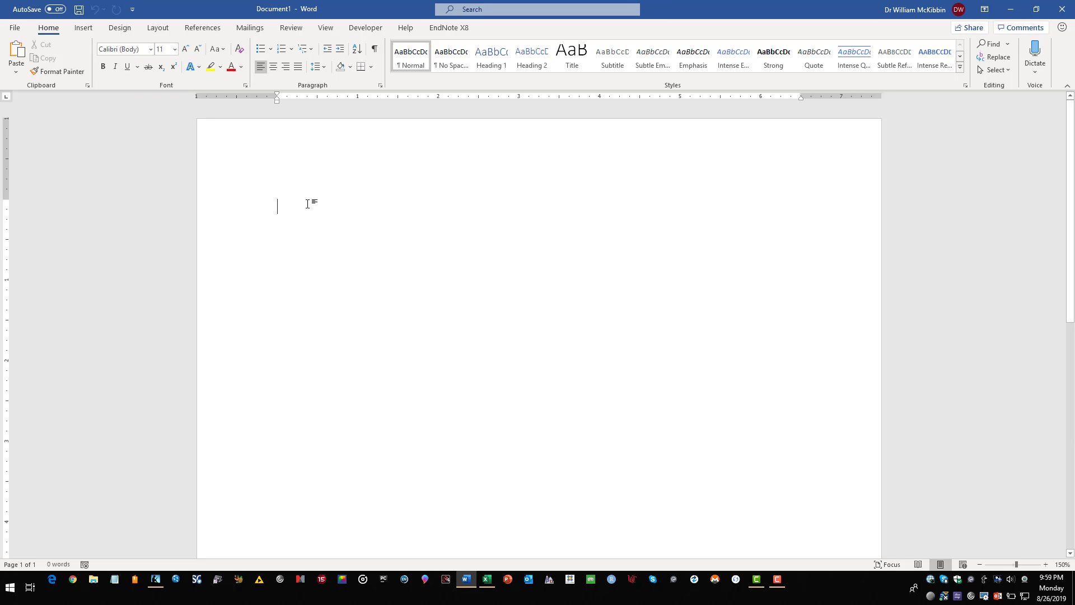
key(Return)
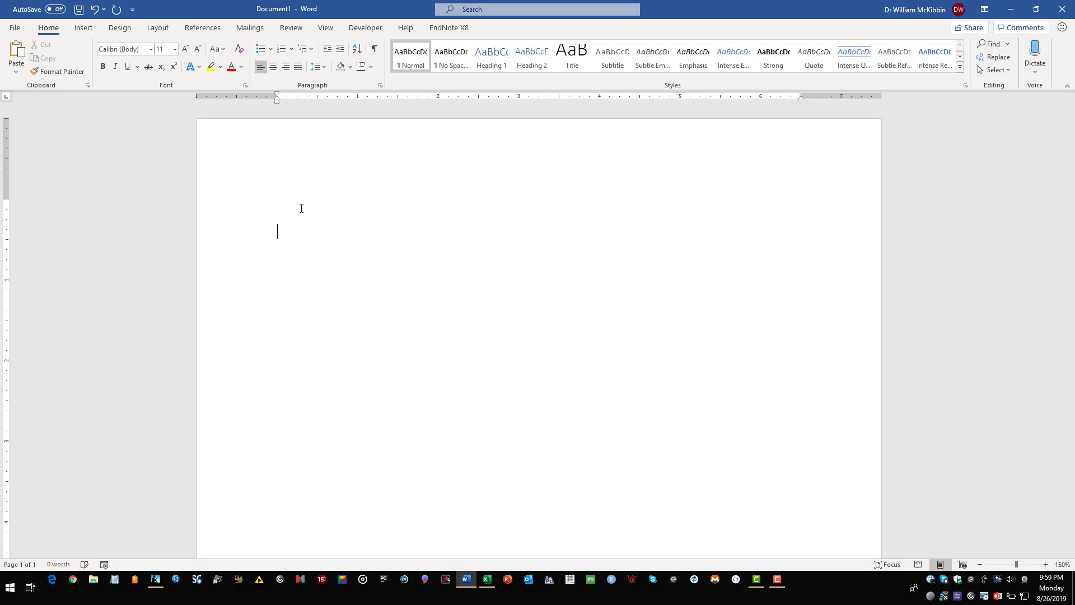
Paste the copied summary statistics table on the second line as a Picture (Enhanced Metafile)
click(16, 75)
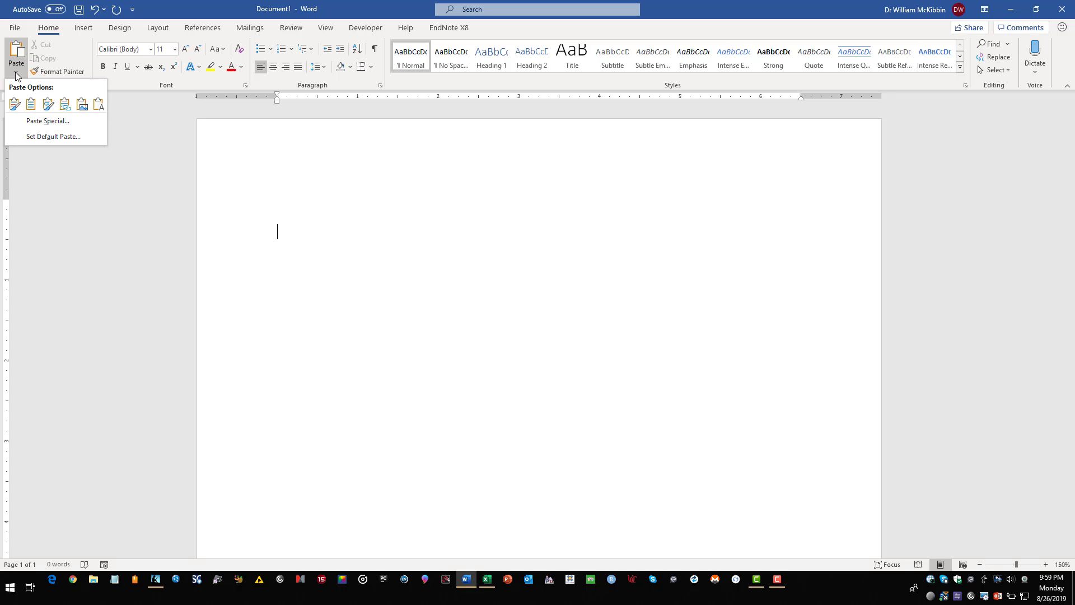
click(45, 121)
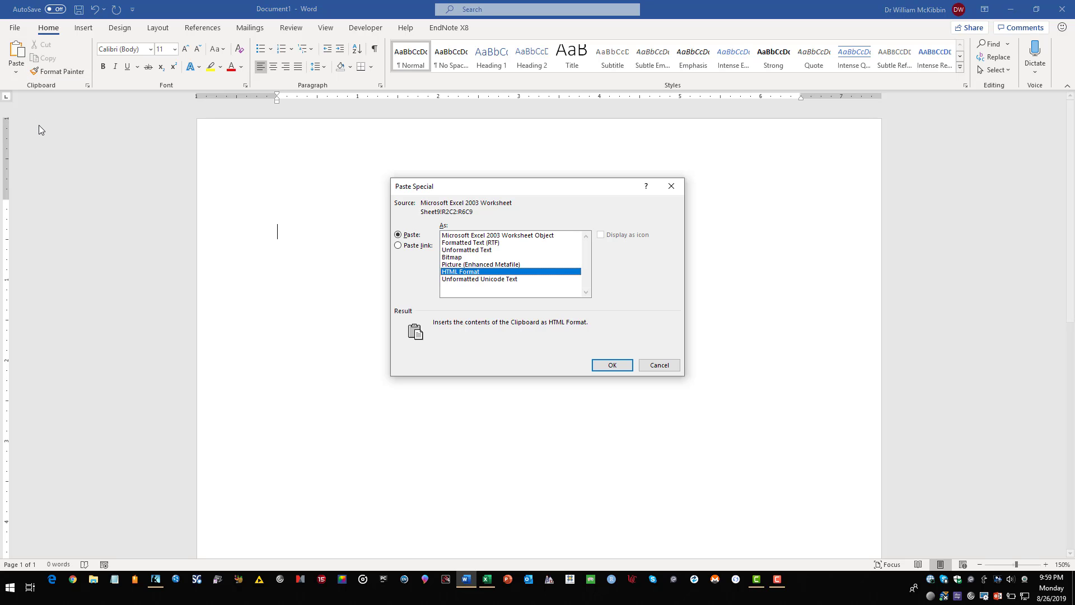
click(473, 265)
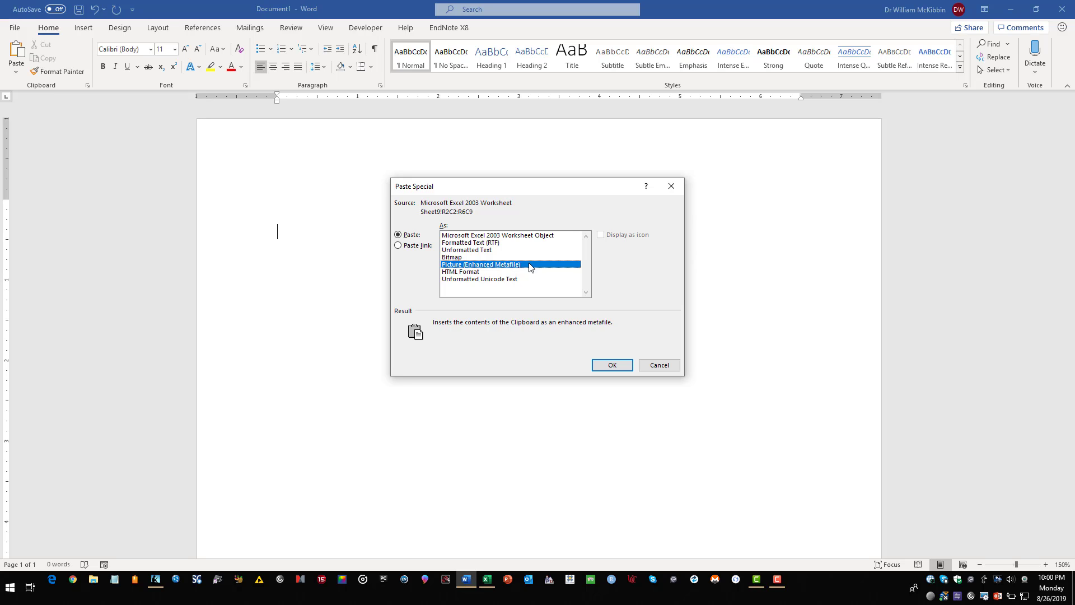
click(610, 368)
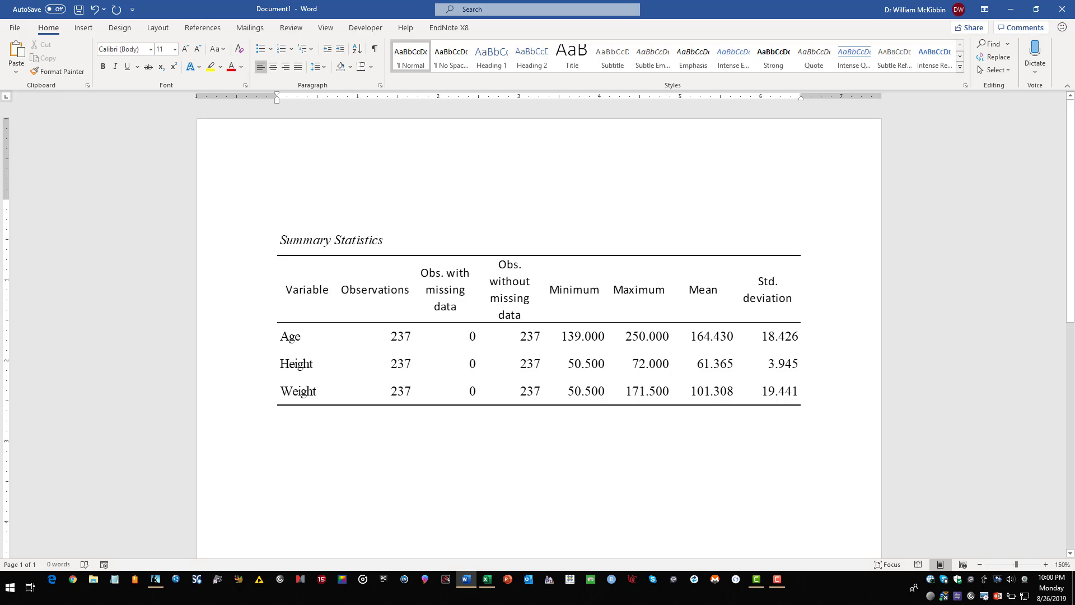
text(Table)
key(BackSpace)
key(BackSpace)
key(BackSpace)
key(BackSpace)
key(BackSpace)
Add the label "Table 1" above the table picture in Times New Roman, size 12
click(150, 52)
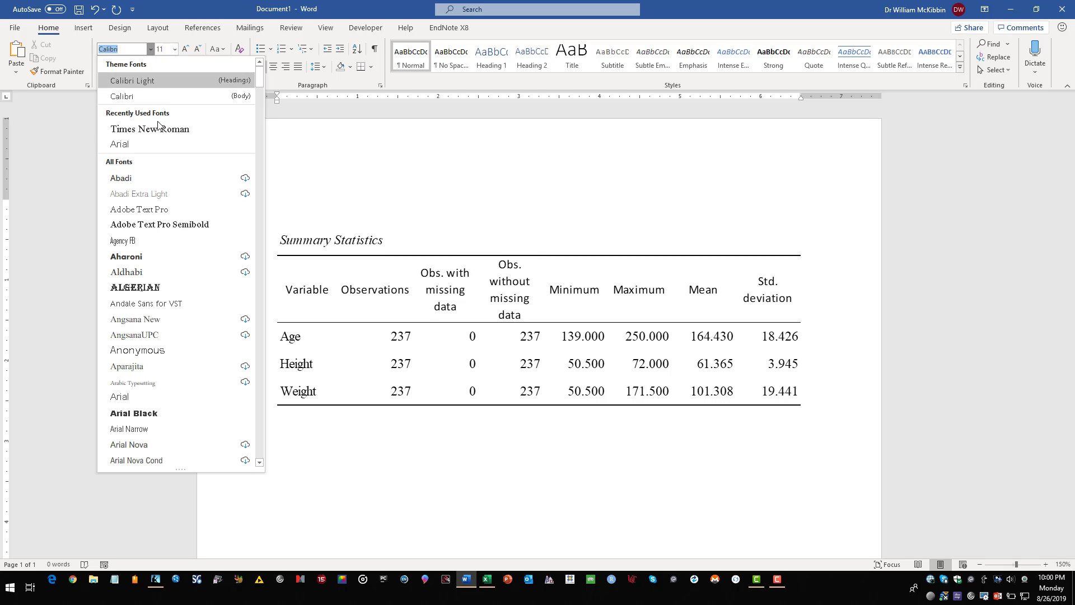
click(152, 127)
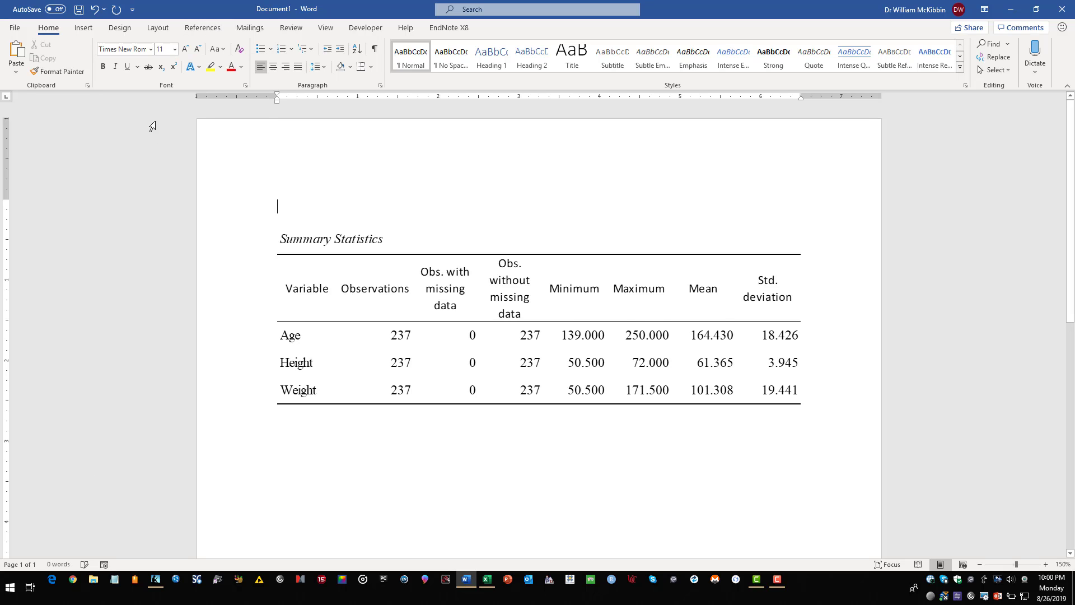
click(174, 49)
click(166, 114)
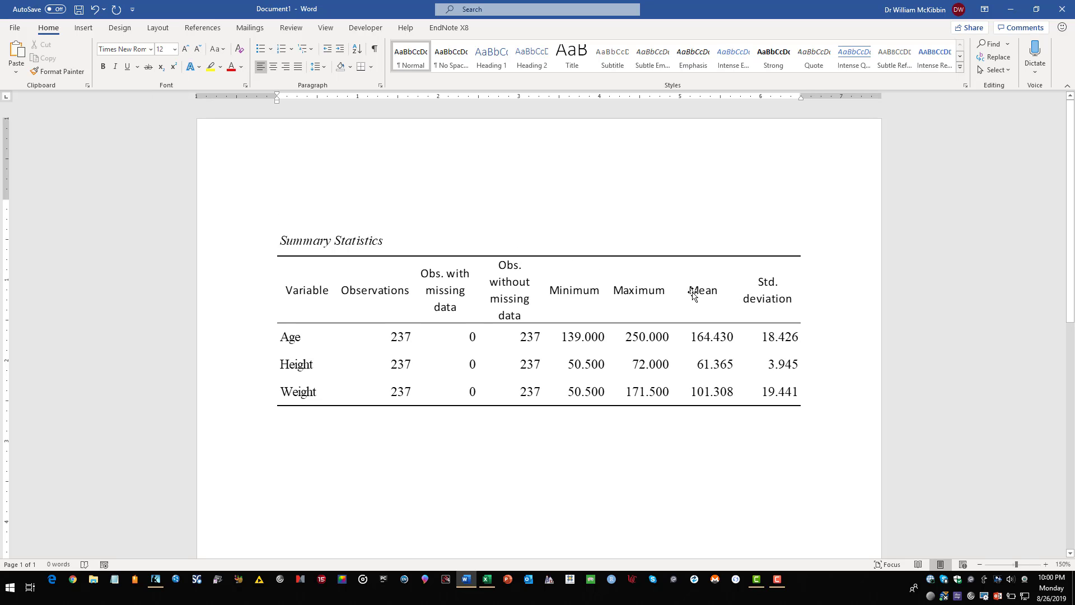
text(Table 1)
Cut the pasted table picture out of the document
click(439, 297)
right_click(439, 296)
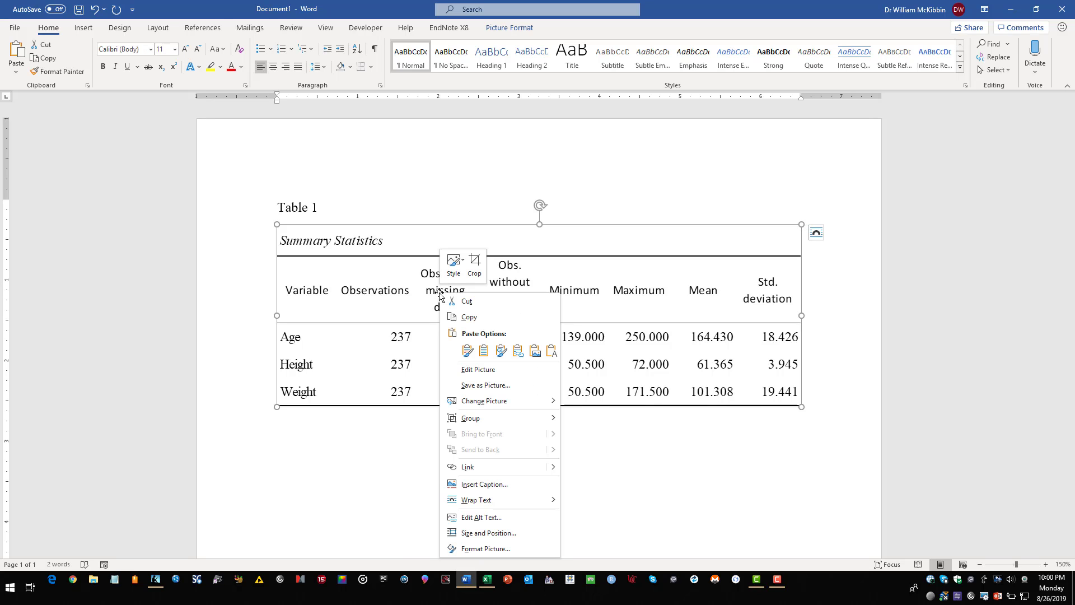
click(464, 302)
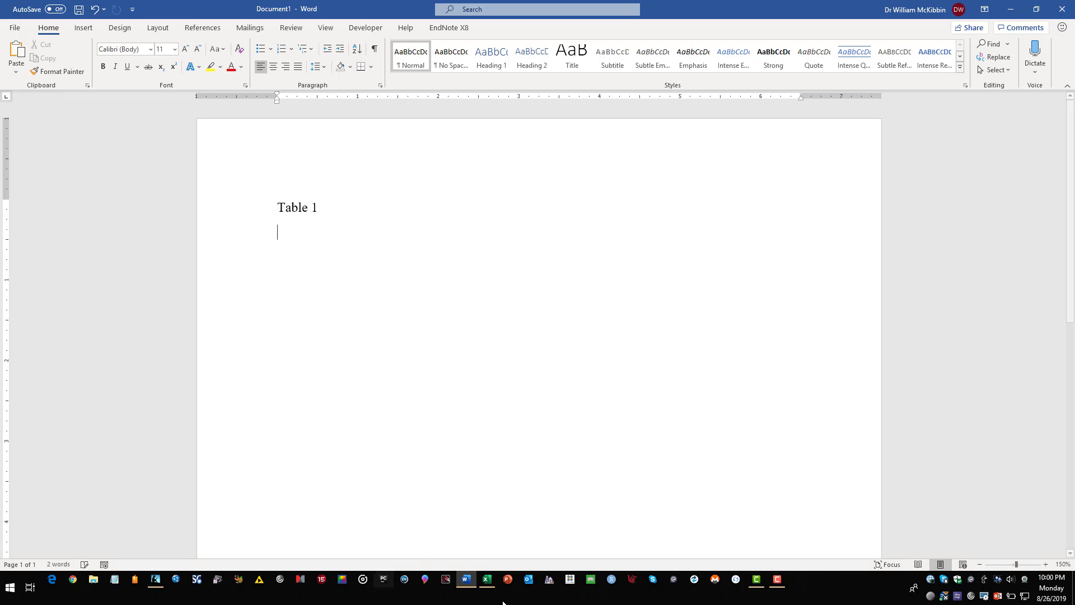
Switch to Excel and set the table's header row B3:I3 to Times New Roman, size 12
click(486, 580)
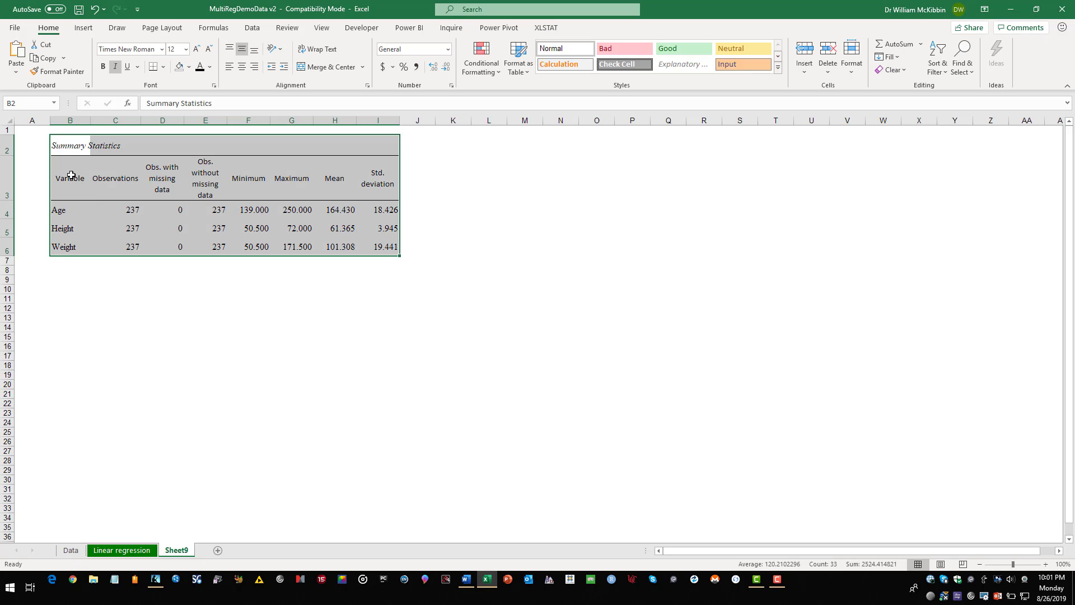
drag(73, 175, 360, 187)
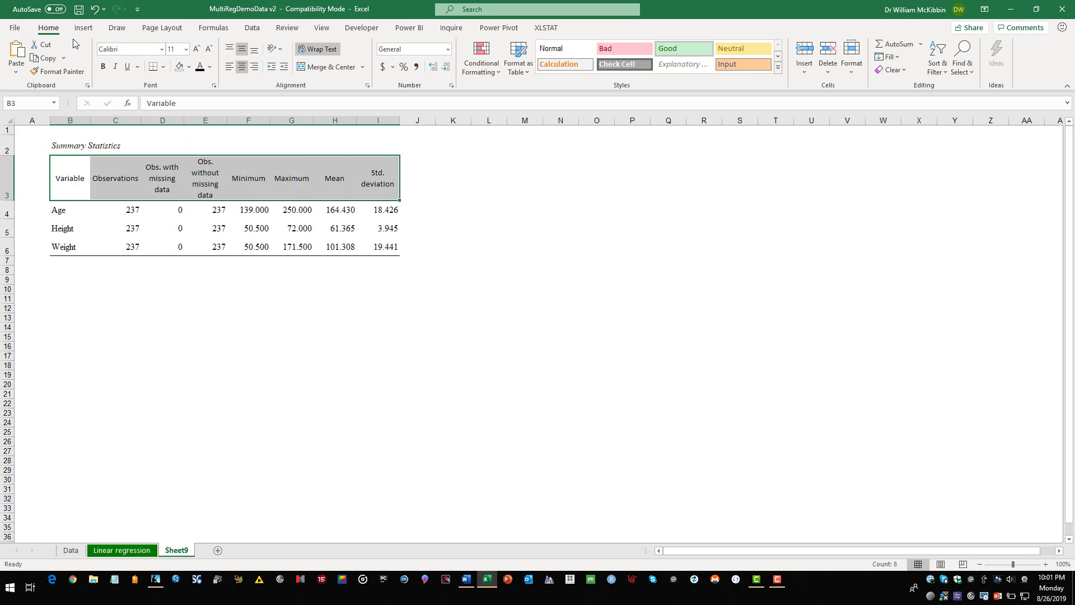
click(162, 49)
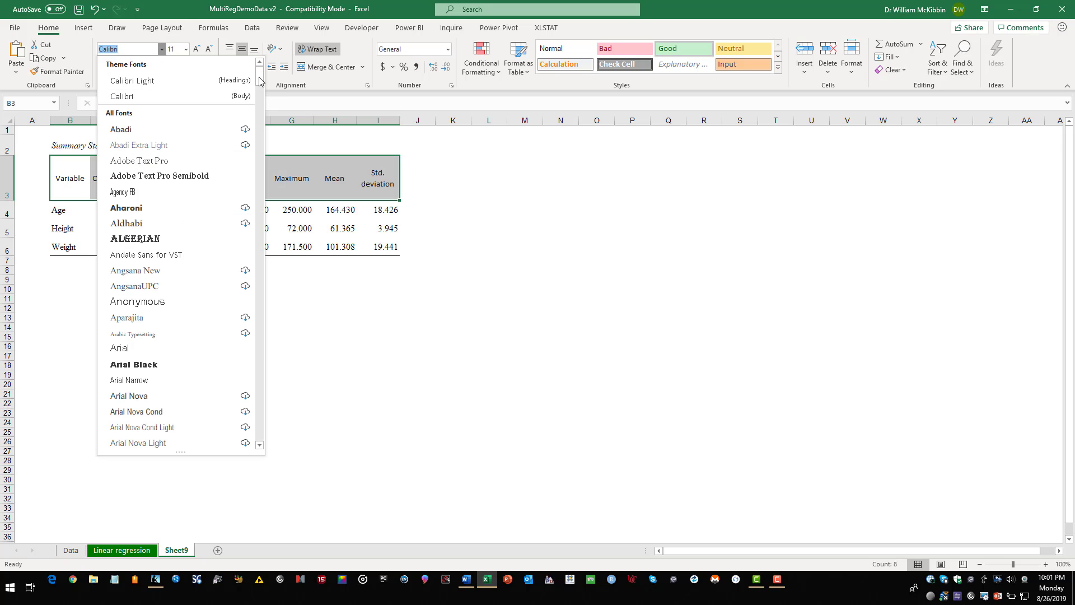
drag(259, 76, 267, 405)
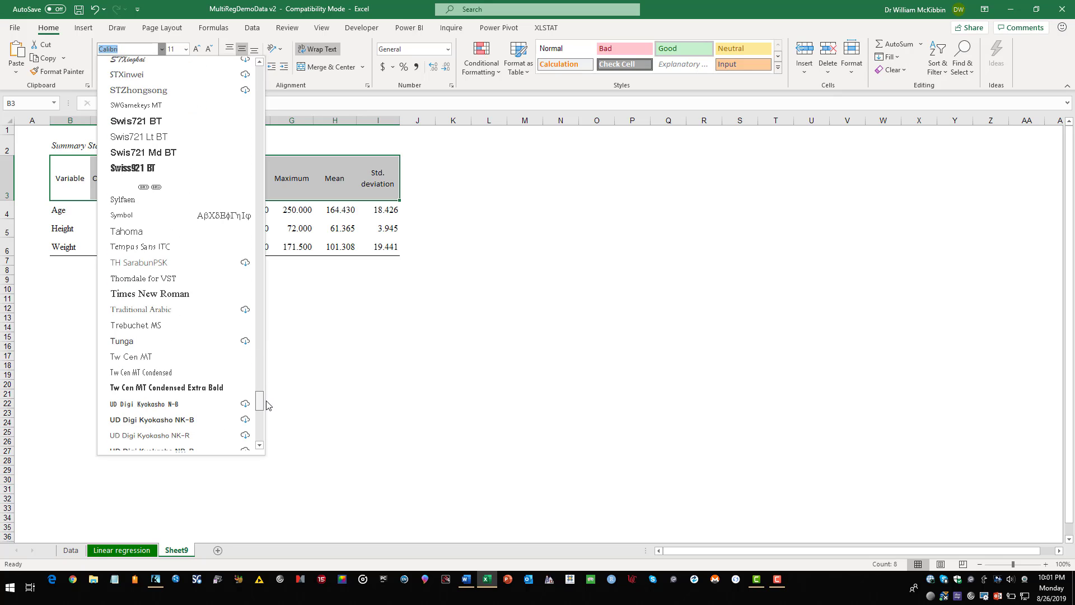
click(149, 293)
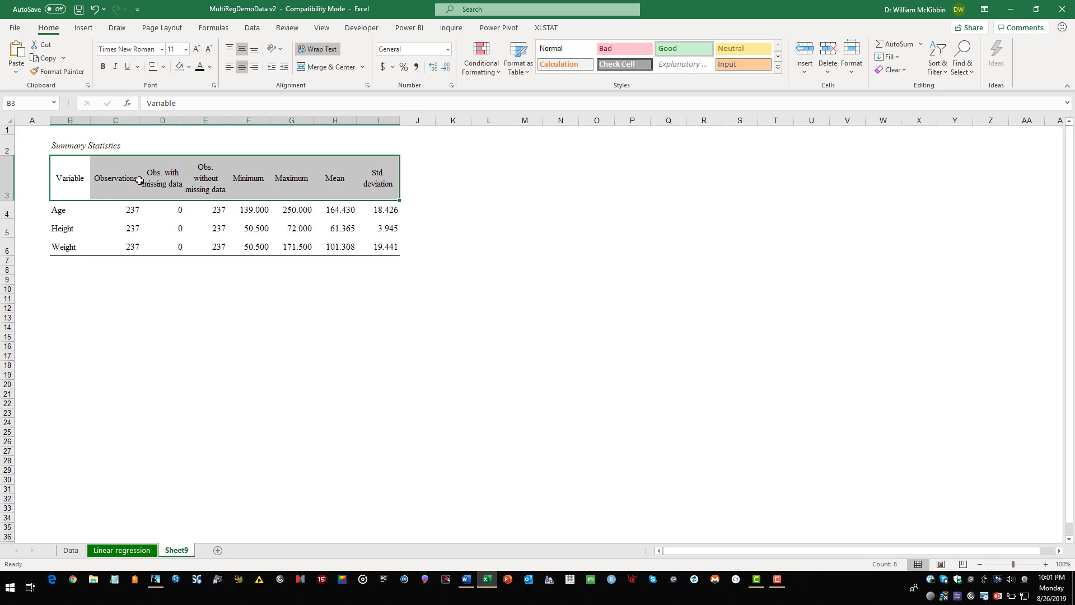
click(185, 50)
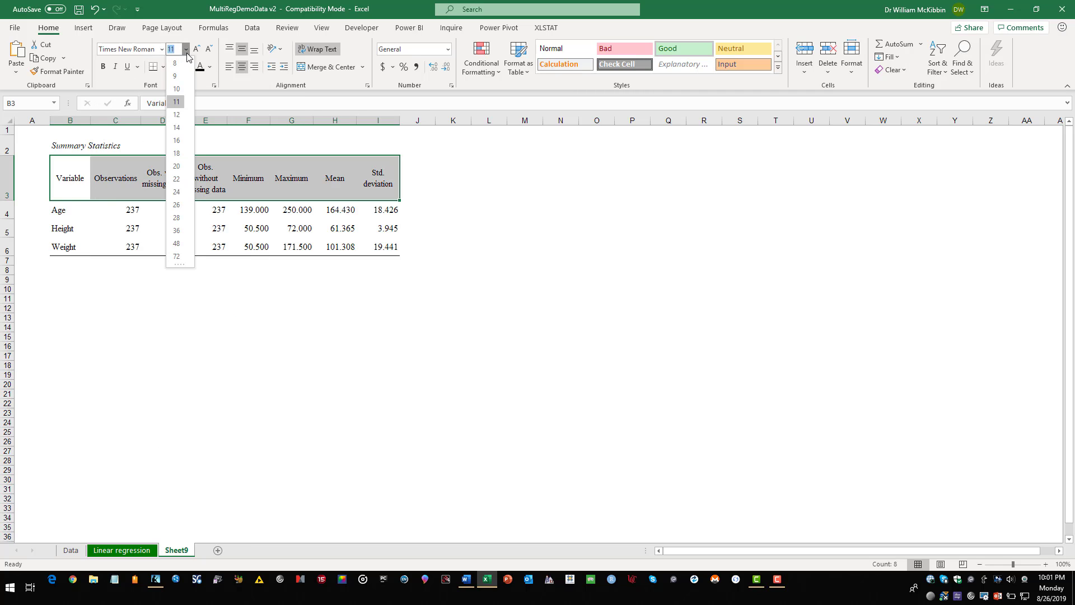
click(177, 115)
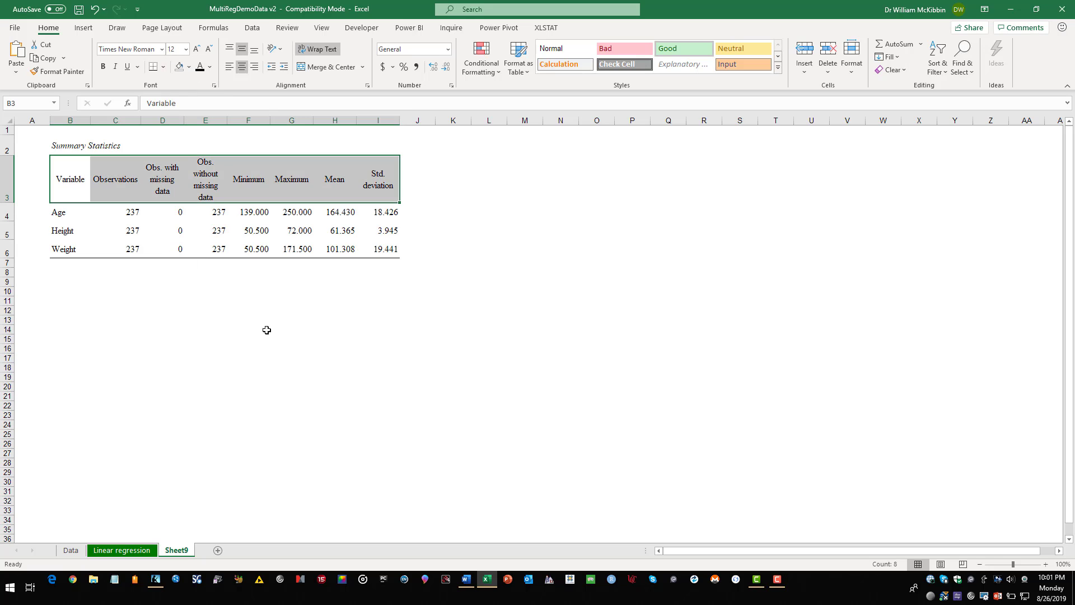
click(254, 358)
Copy the table range B2:I6 and paste it below "Table 1" in the Word document as a Picture (Enhanced Metafile)
drag(63, 146, 373, 251)
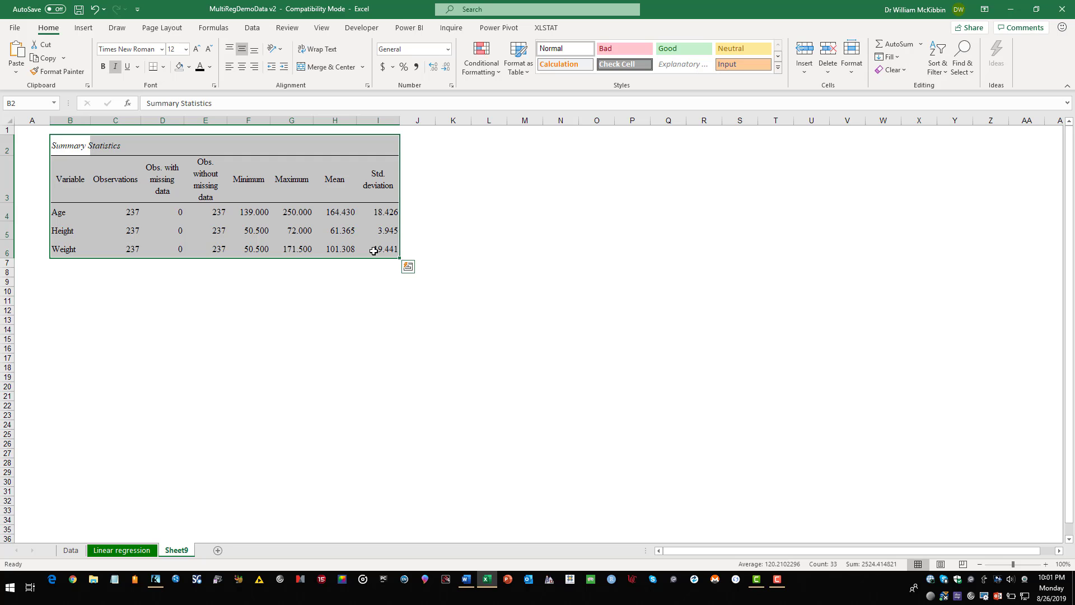
key(ctrl+c)
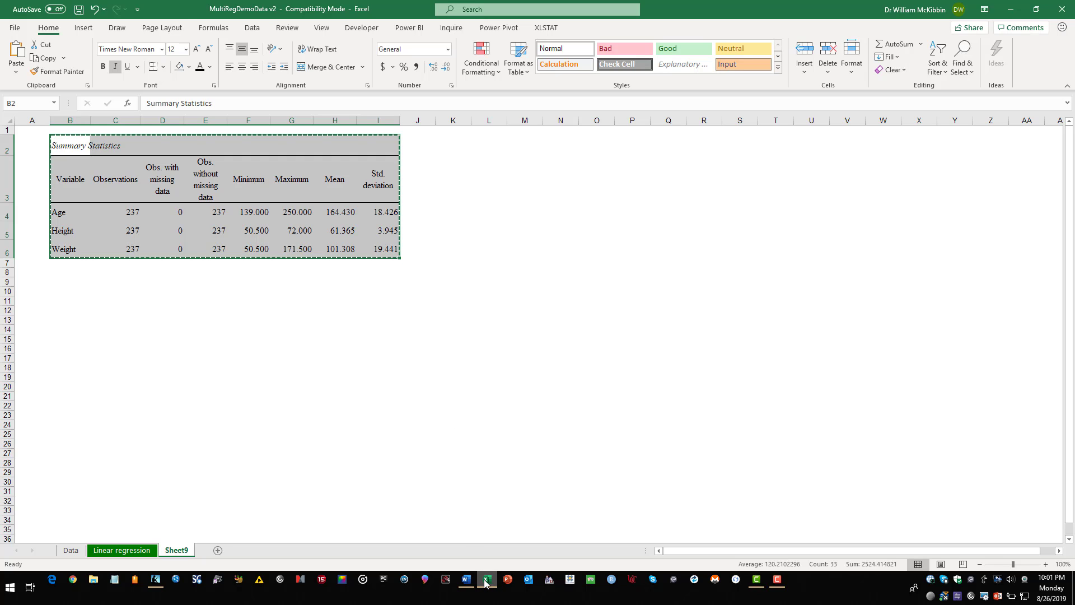
click(466, 579)
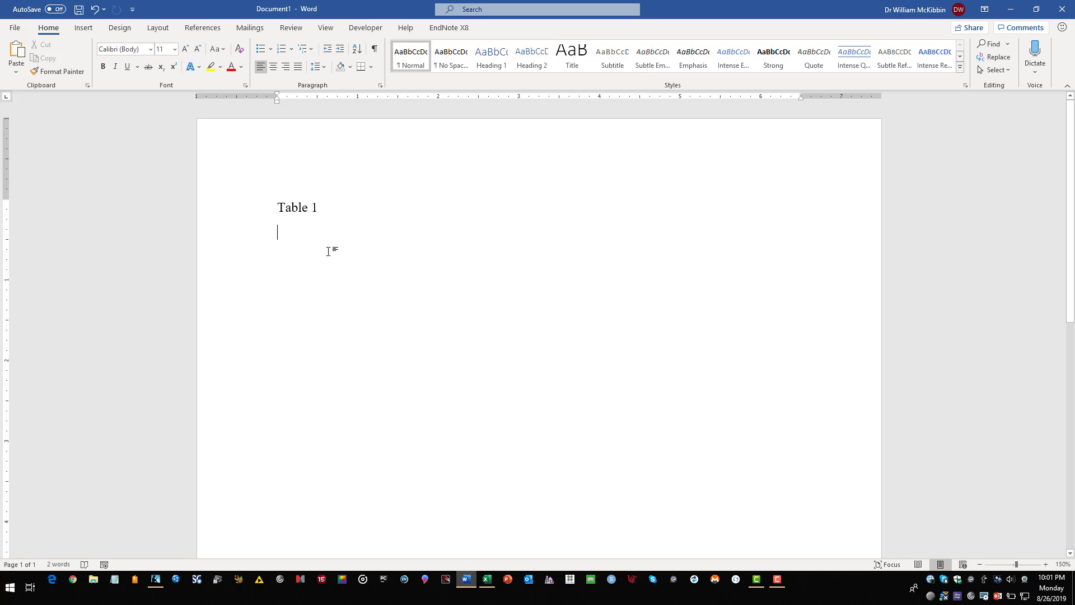
click(15, 72)
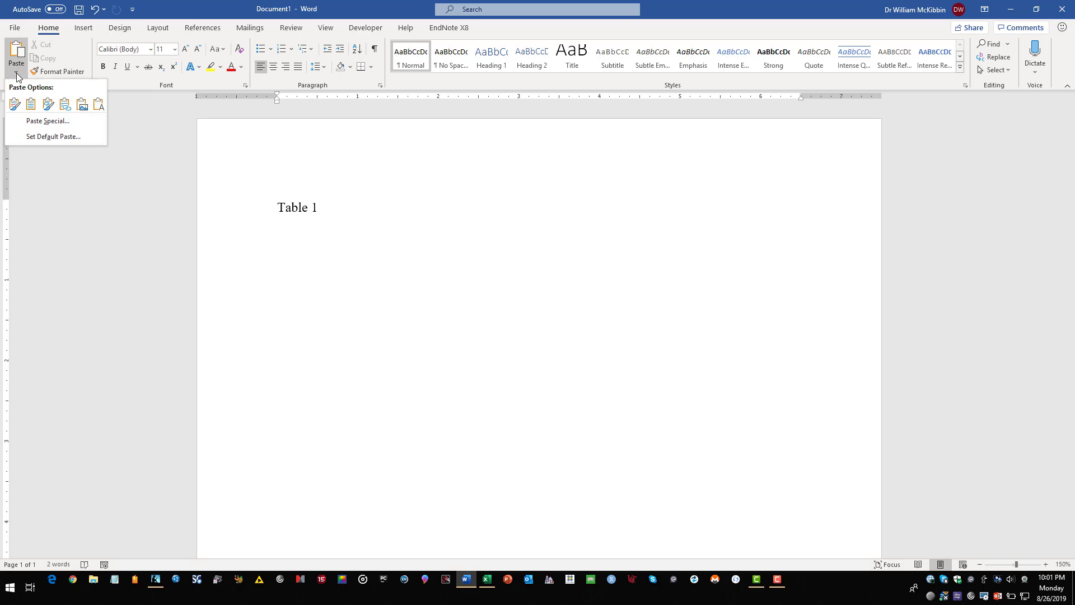
click(29, 120)
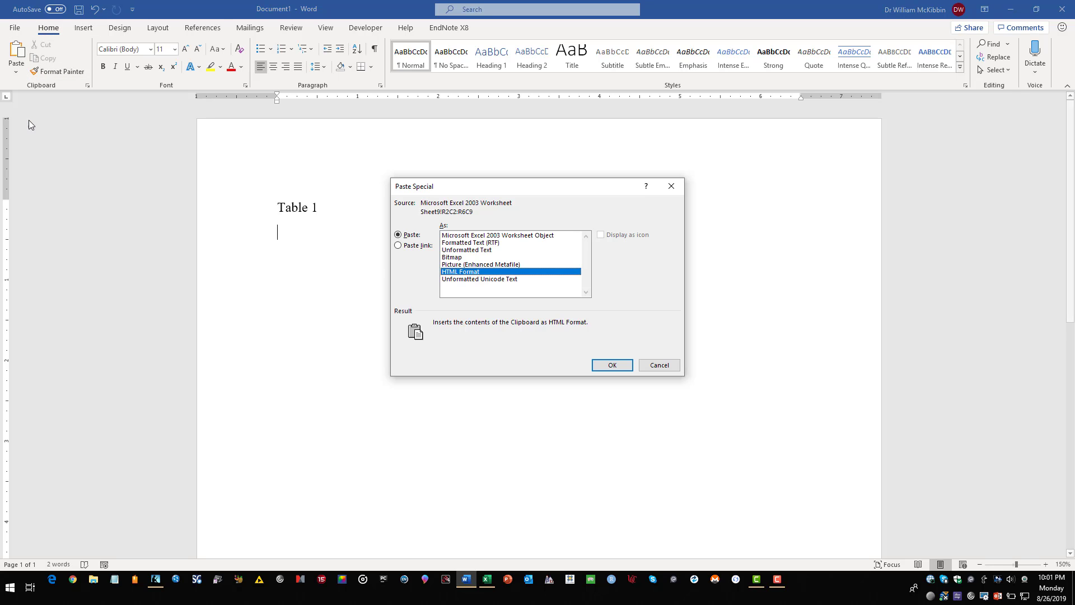
click(477, 264)
click(615, 366)
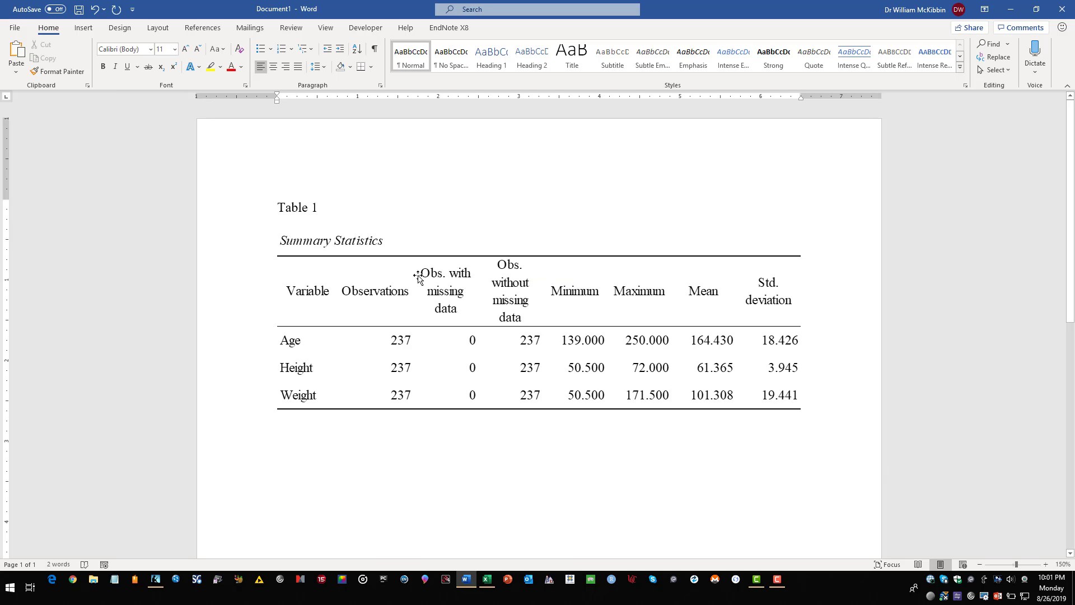
Insert an empty line above the "Table 1" label and another after the table picture
click(278, 208)
key(Return)
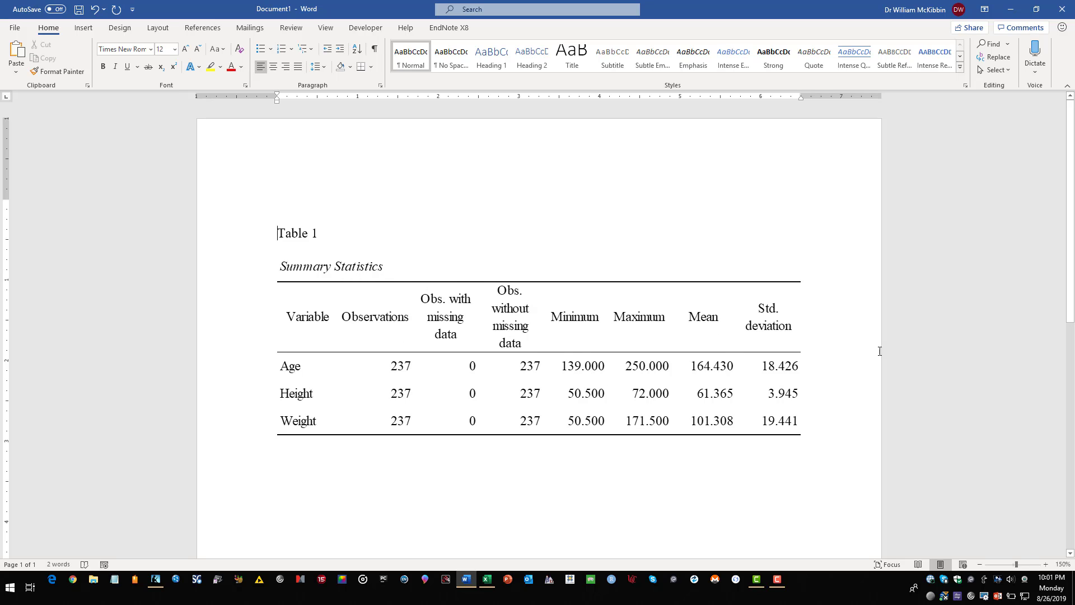
click(845, 442)
key(Return)
Switch to Excel and copy the "Age / Standardized coefficients(95% conf. interval)" bar chart from the Linear regression sheet
click(487, 579)
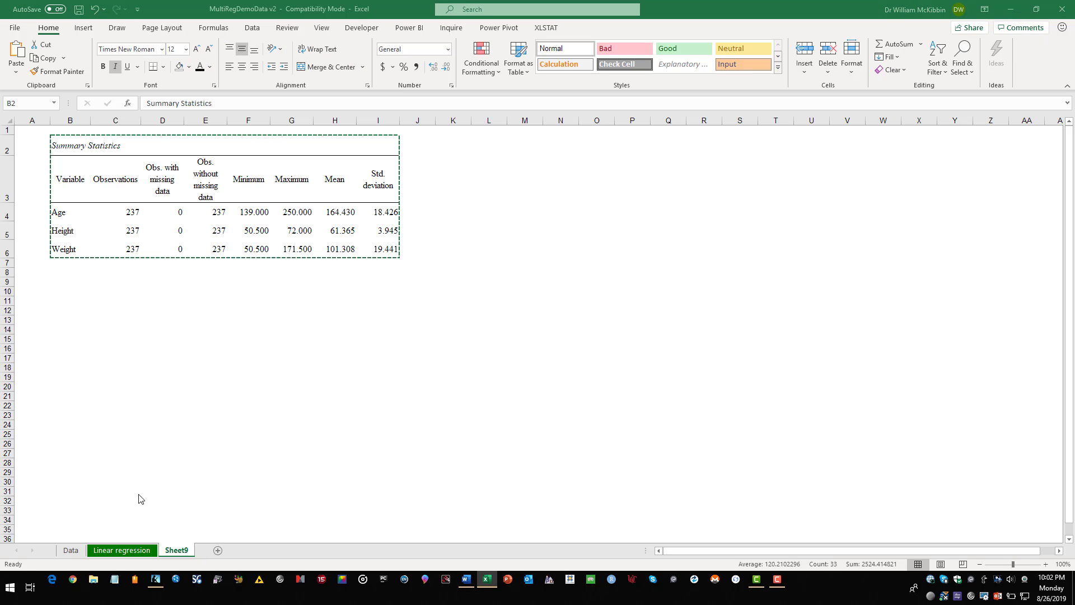
click(133, 551)
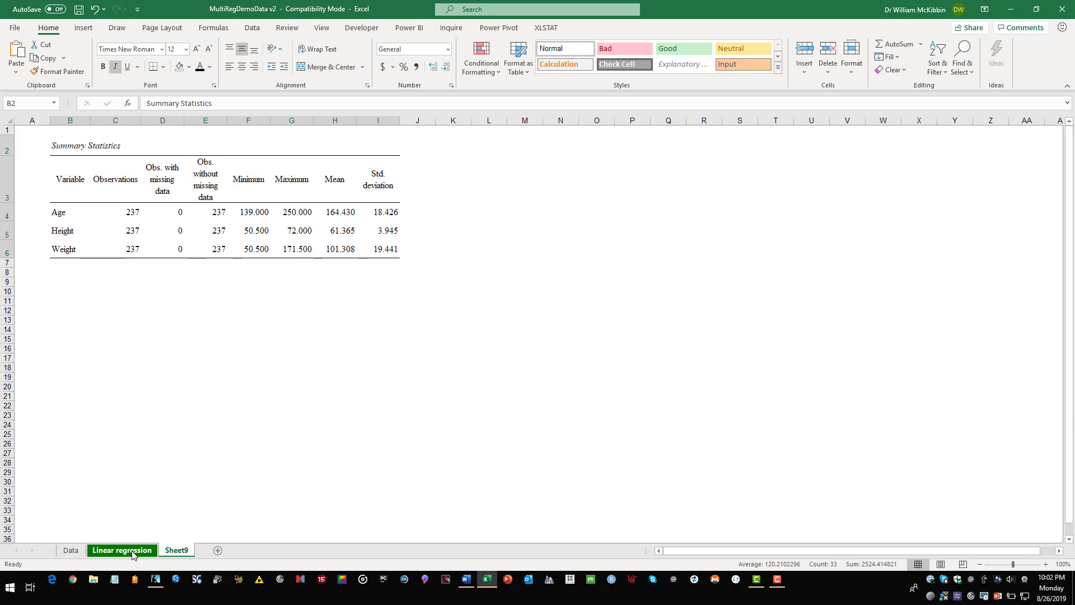
scroll(173, 377, down, 3)
scroll(173, 377, down, 20)
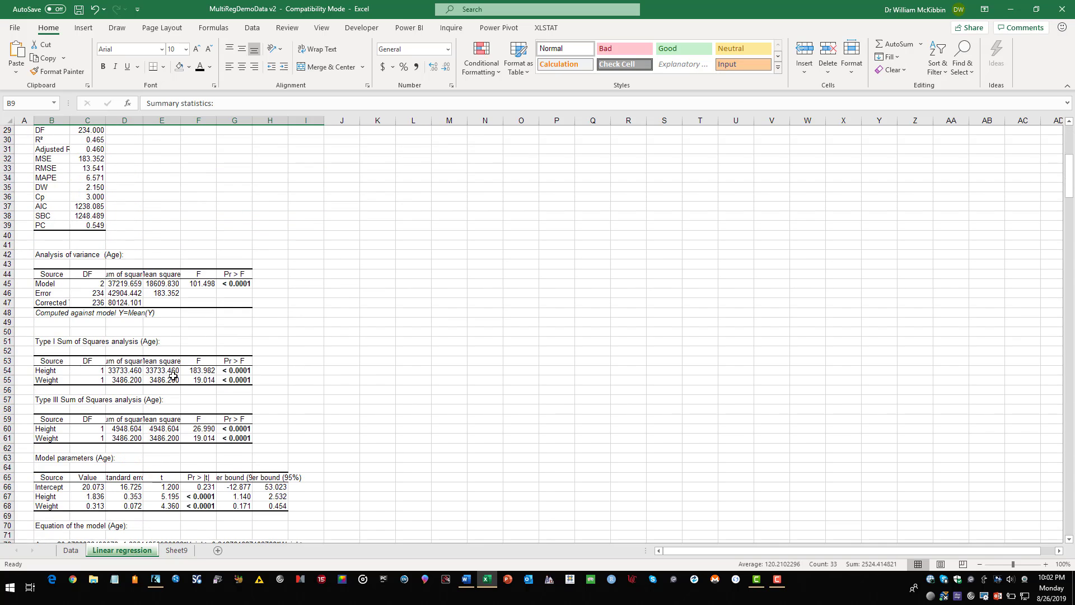
scroll(173, 381, down, 3)
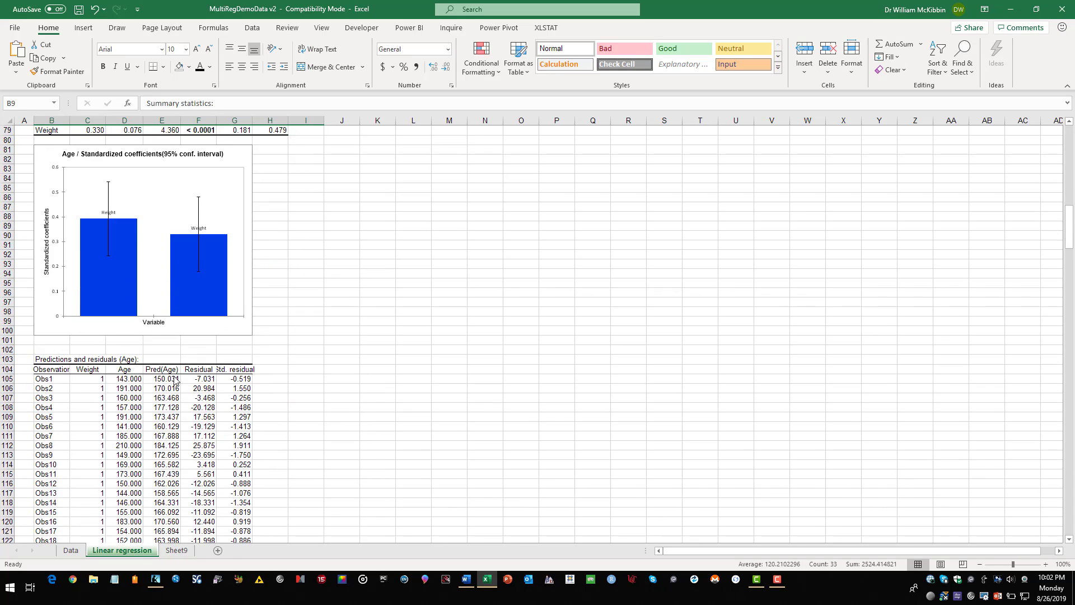
scroll(174, 381, up, 3)
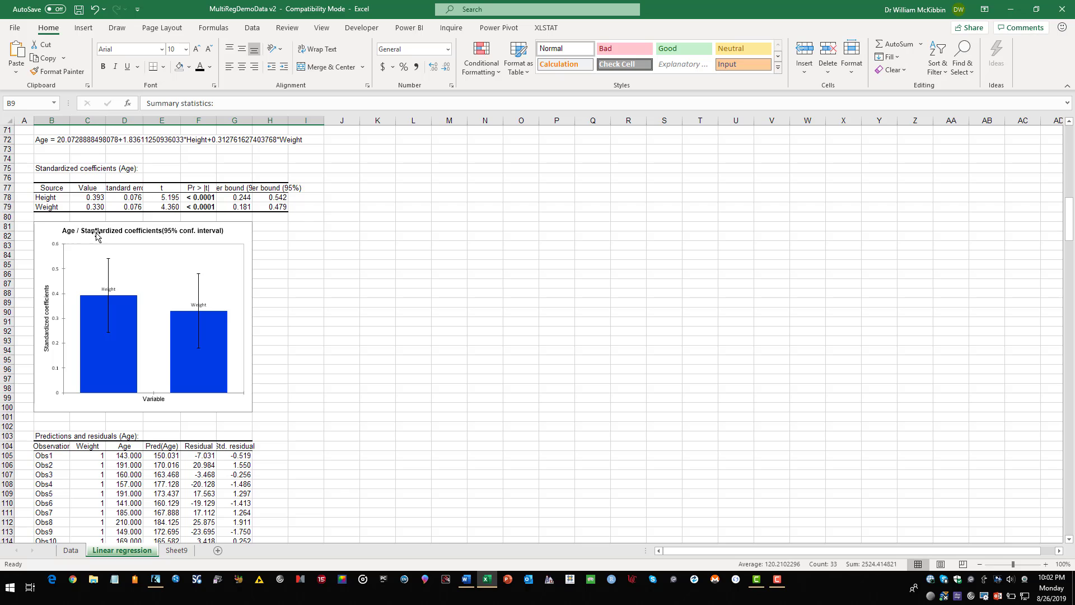
click(43, 233)
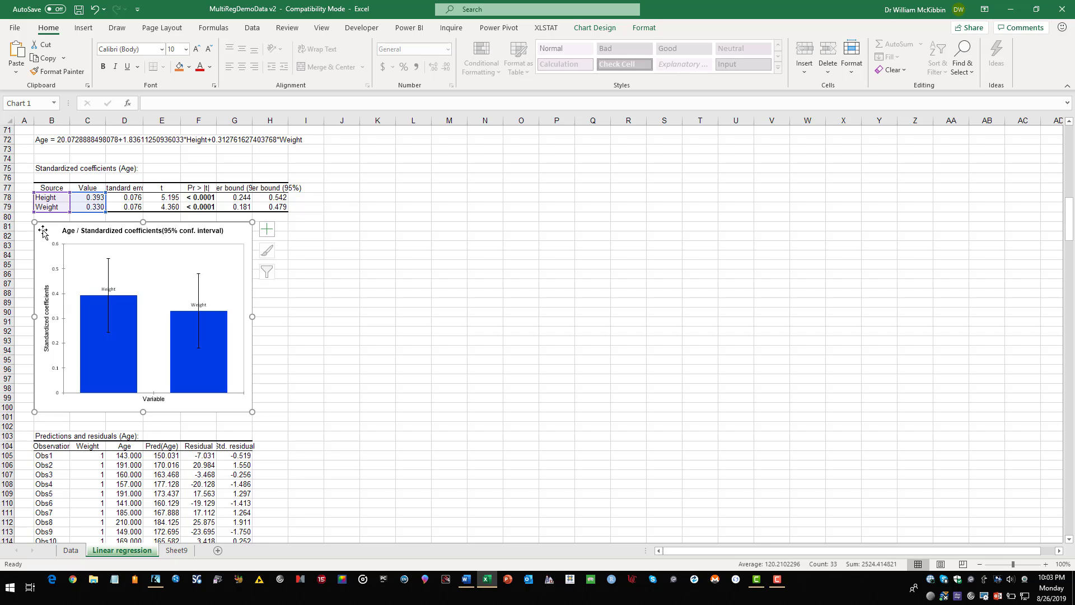
Switch to Word and paste the chart below the summary statistics table as a Picture (Enhanced Metafile)
click(467, 583)
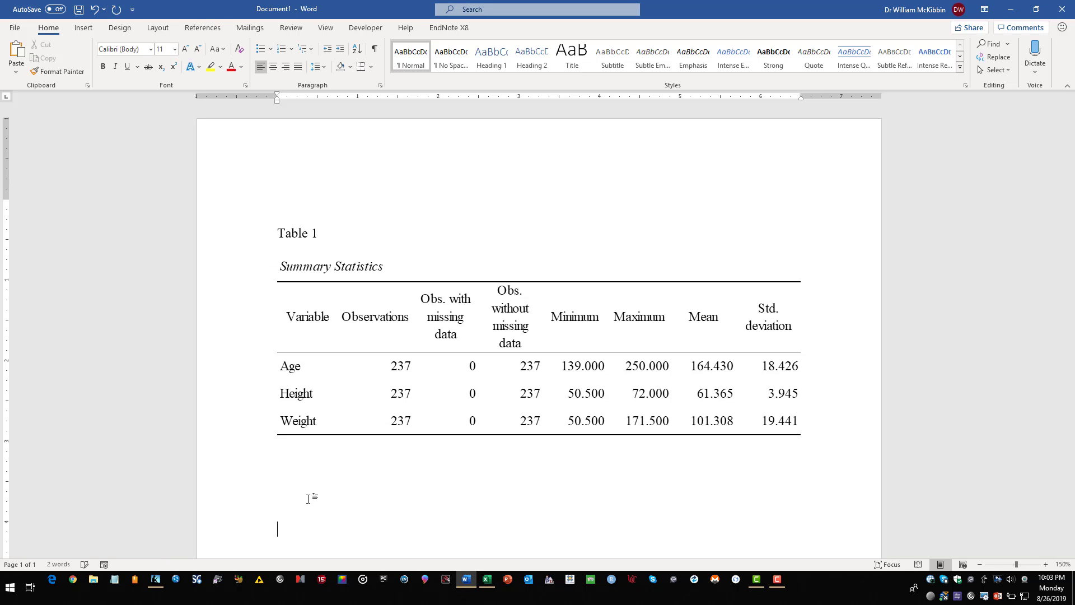
click(16, 70)
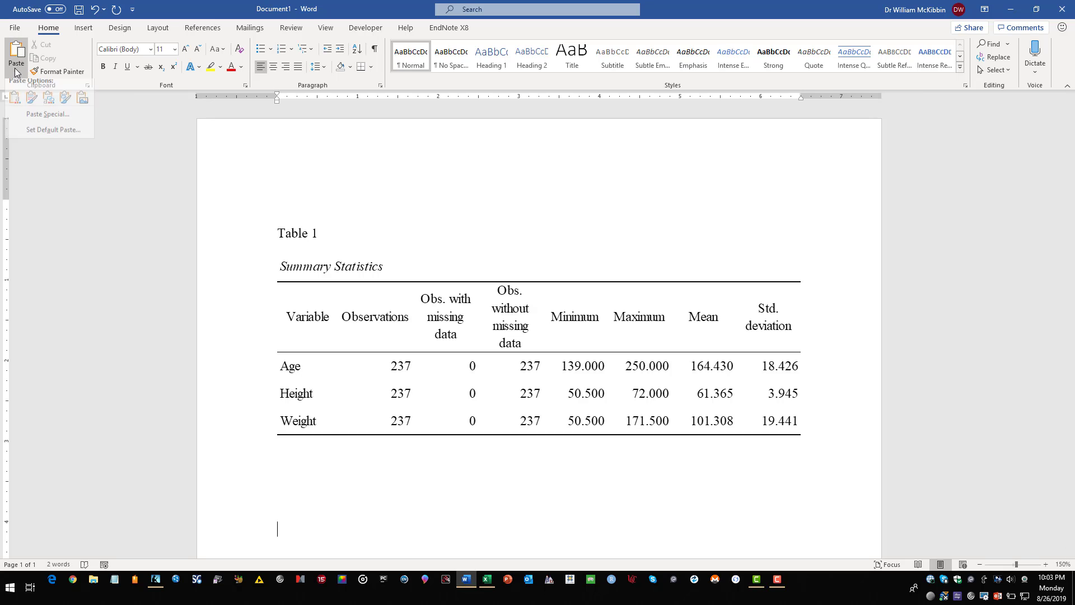
click(47, 114)
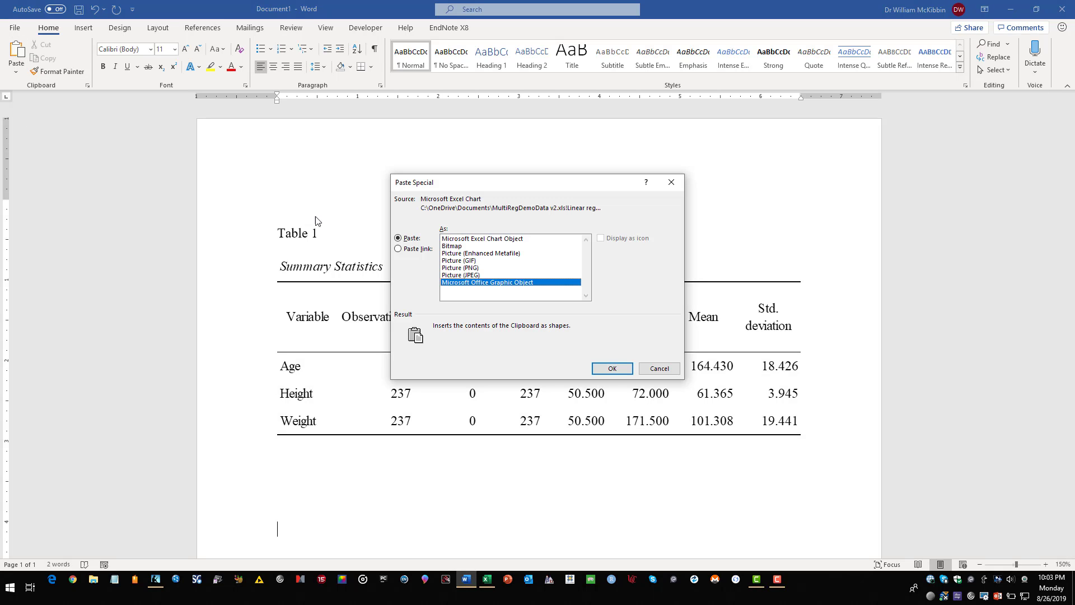
click(476, 254)
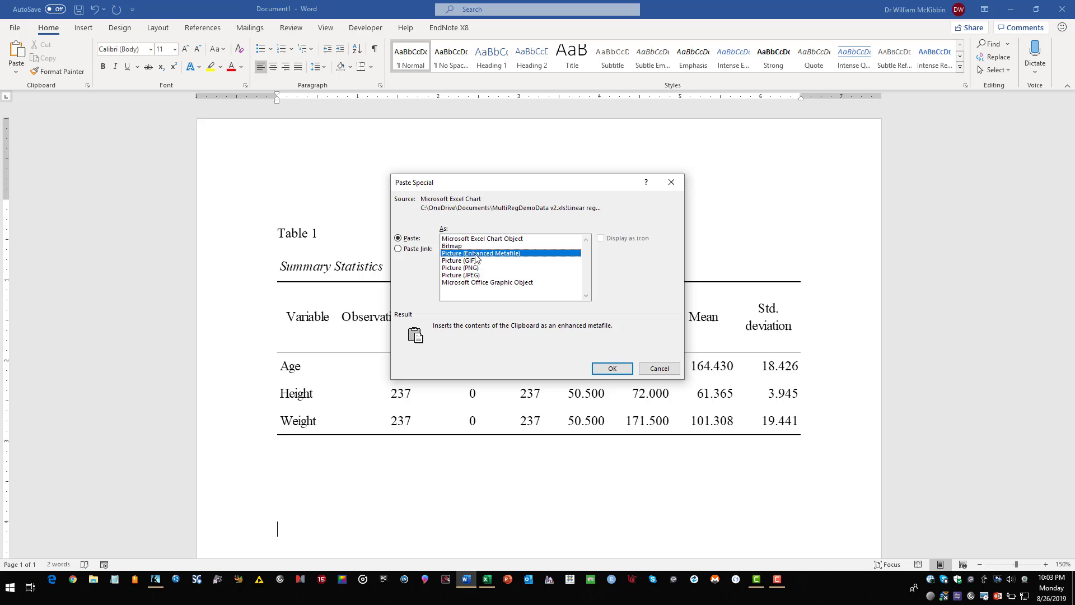
click(611, 371)
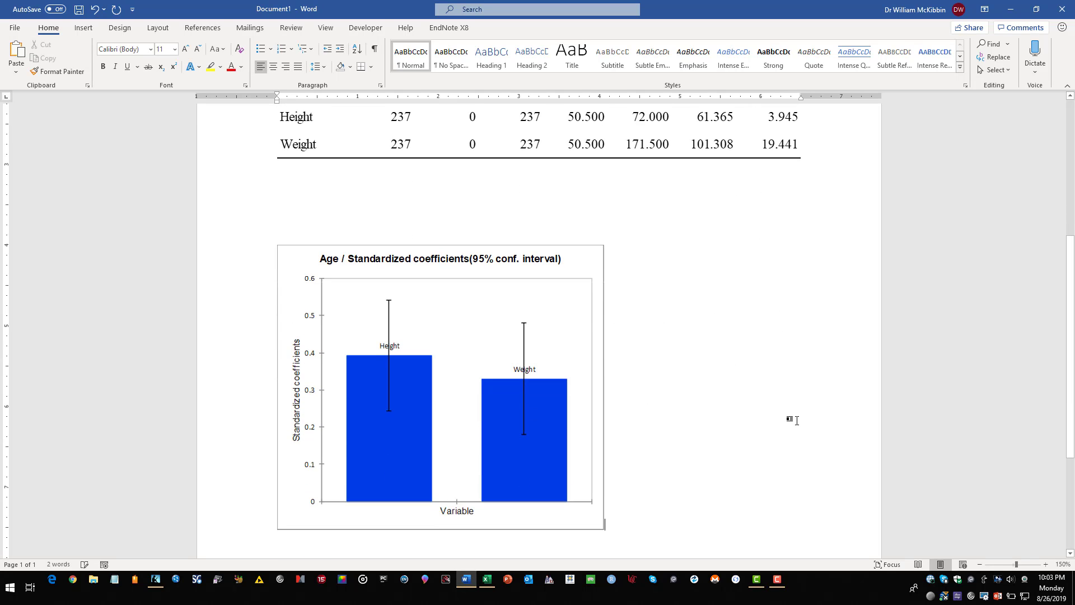
Recolor the pasted chart picture to grayscale through its picture color formatting, then deselect the picture
scroll(797, 420, down, 1)
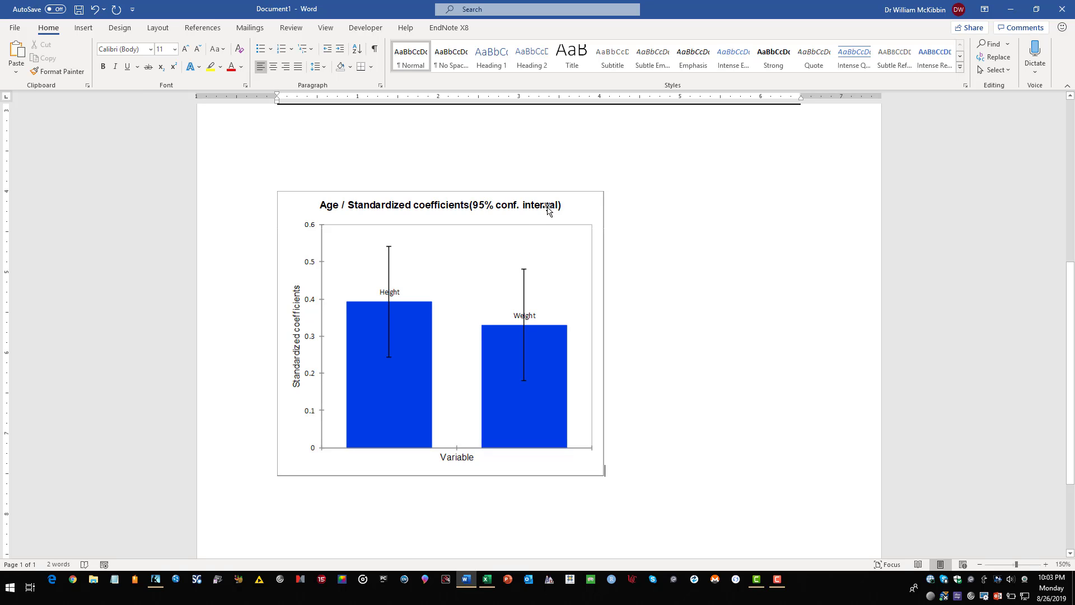
right_click(477, 256)
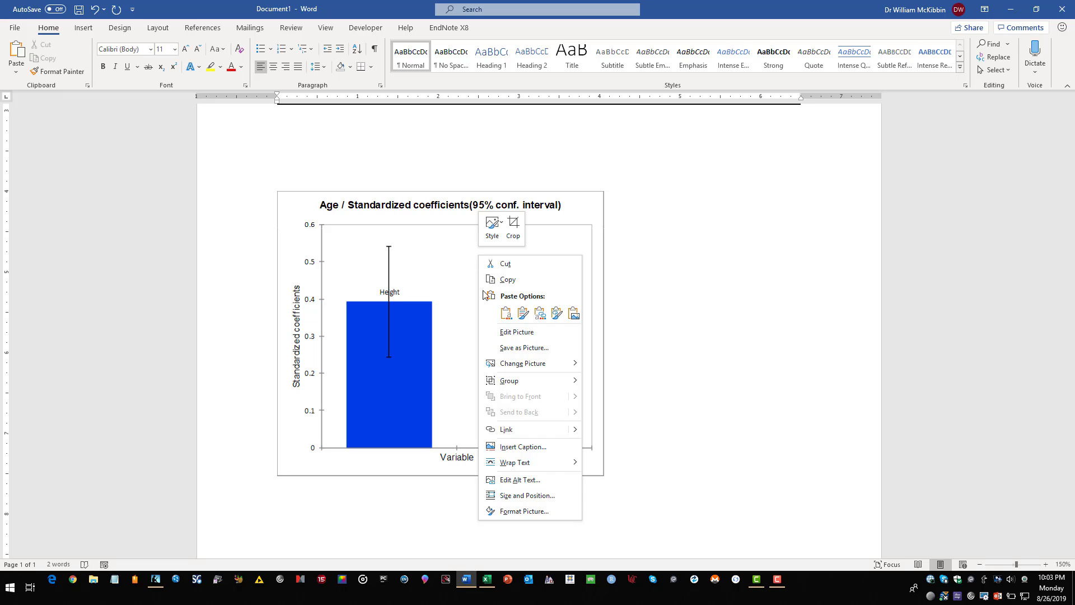
click(542, 512)
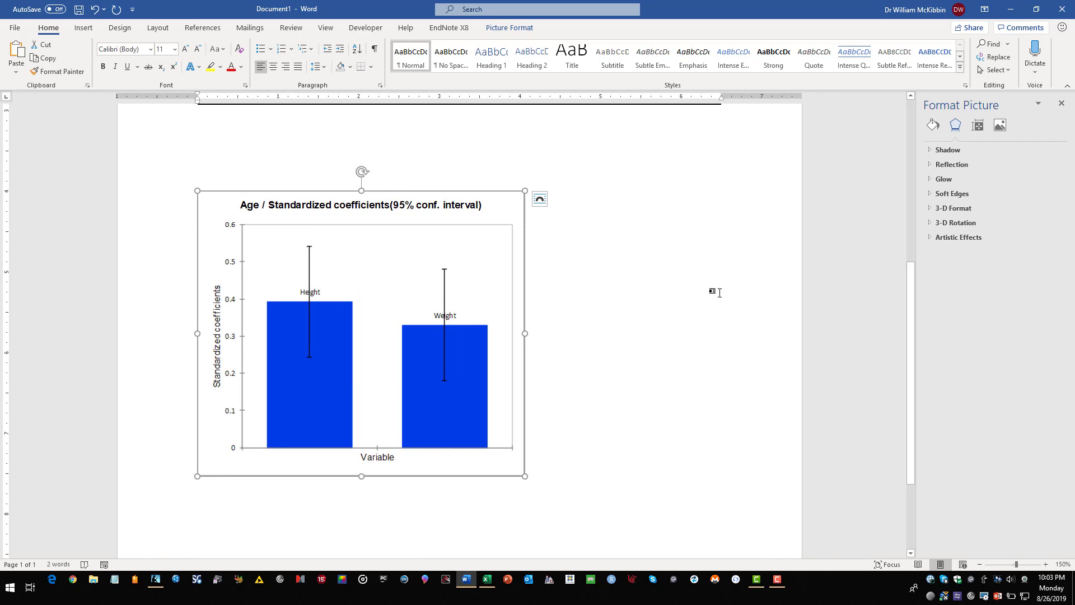
click(1000, 125)
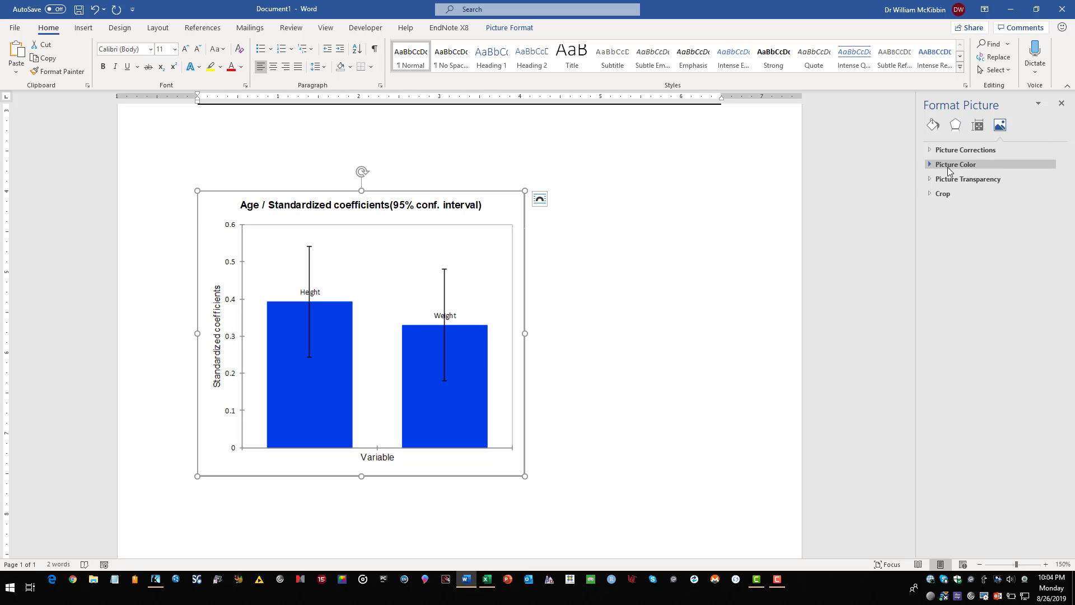
click(928, 164)
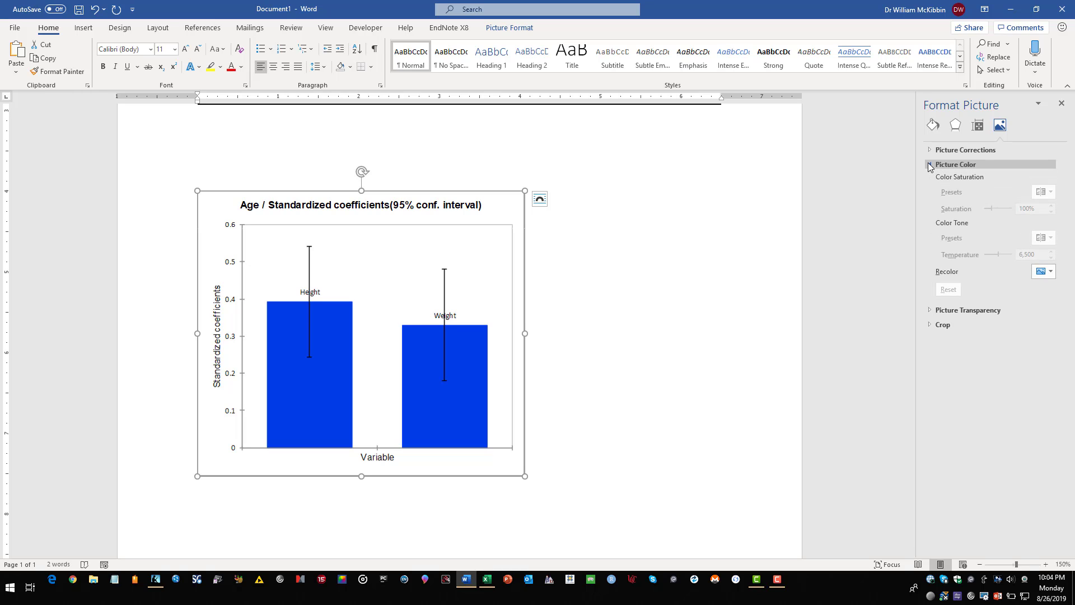
click(1051, 272)
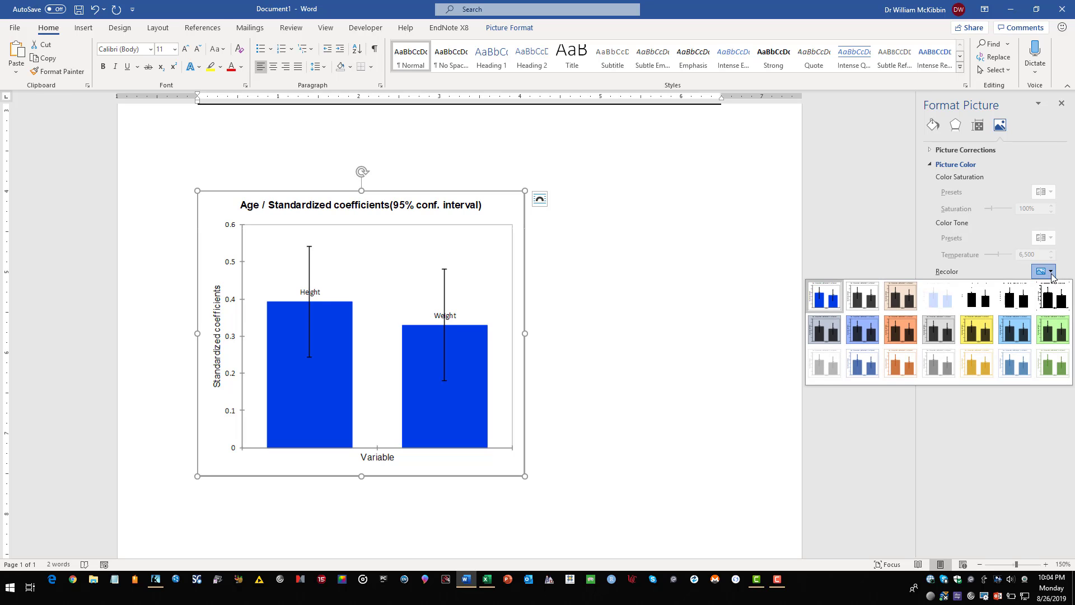
click(862, 300)
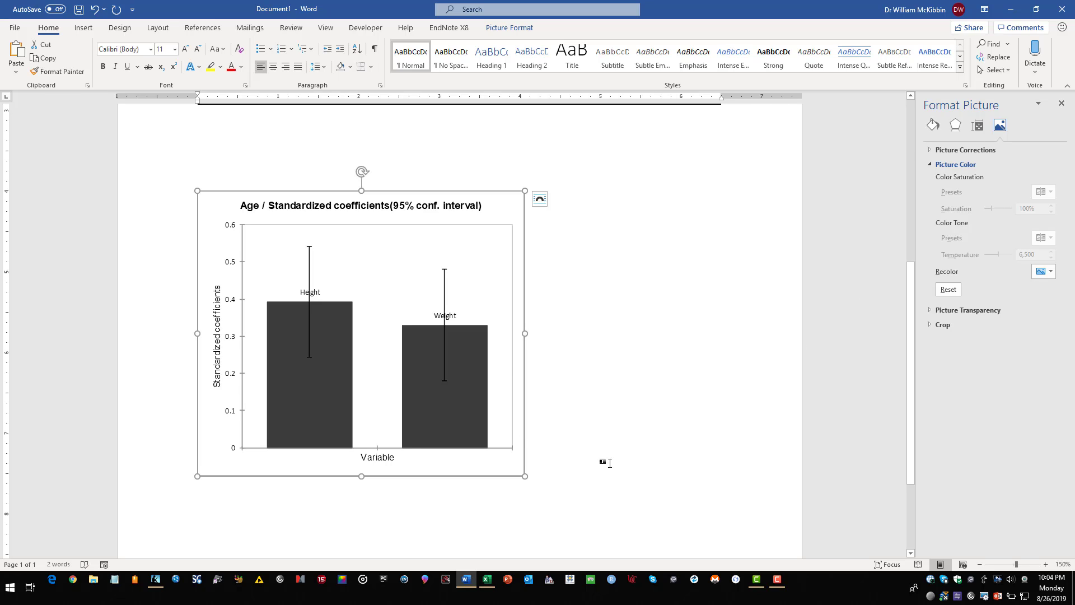
click(581, 477)
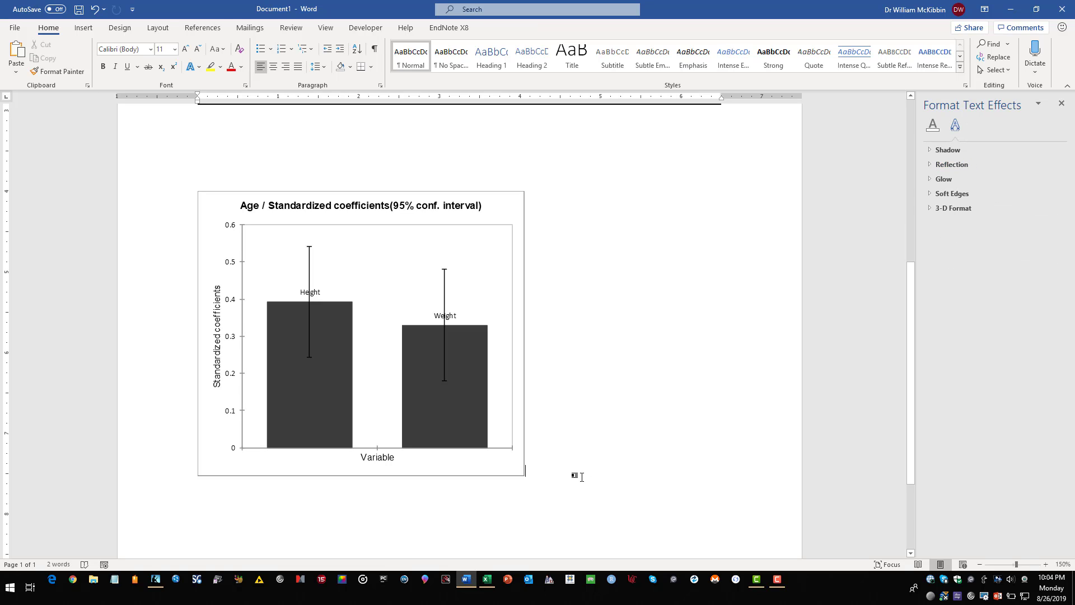
Add the label "Figure 1" on a new line directly below the chart picture
scroll(585, 422, up, 2)
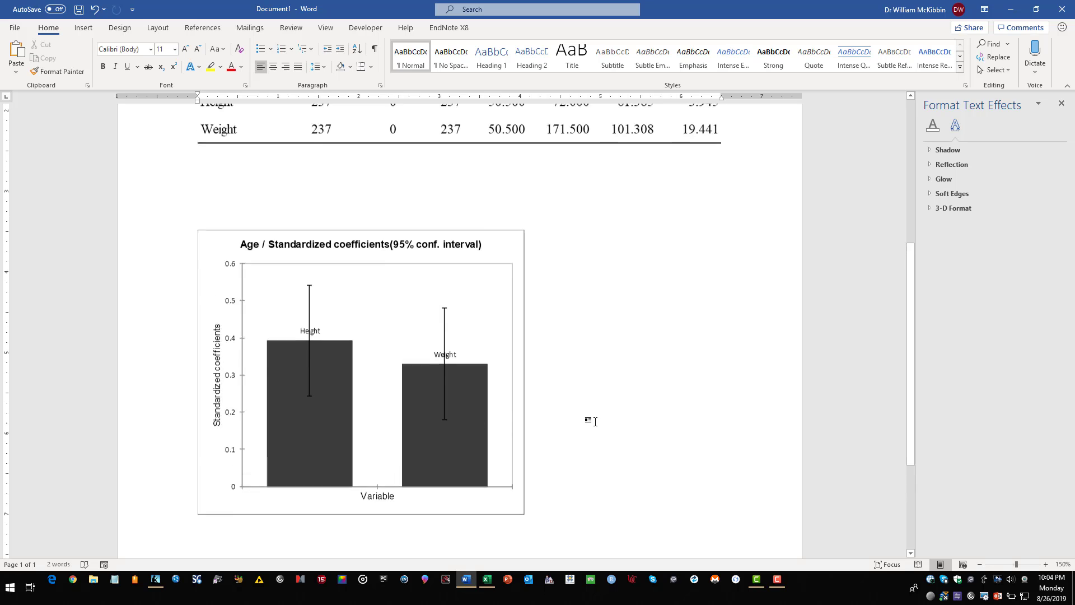
scroll(595, 421, down, 2)
scroll(567, 428, up, 5)
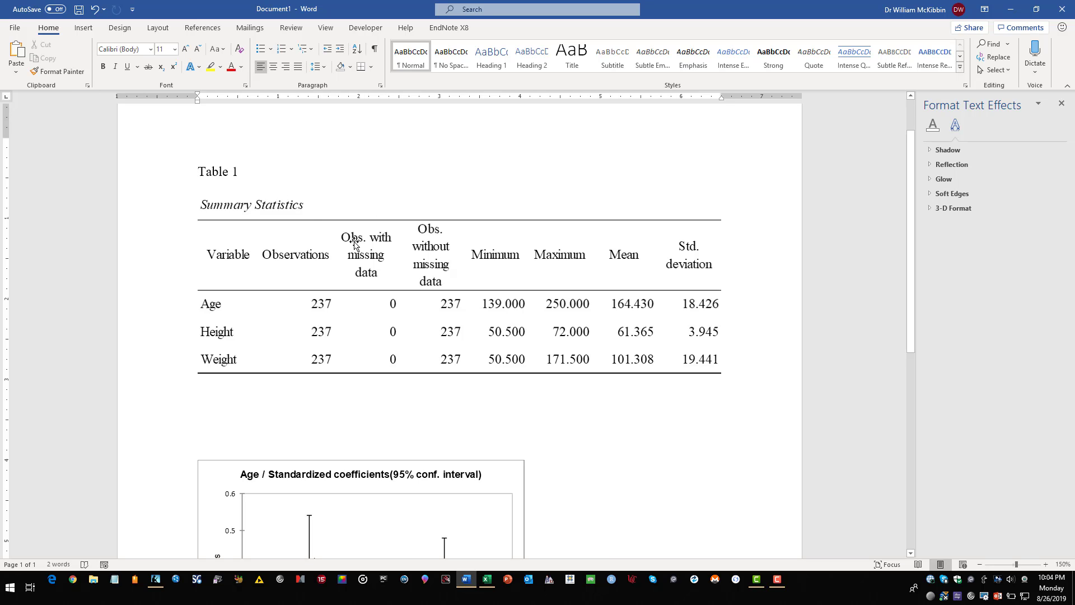
scroll(533, 412, down, 4)
scroll(533, 426, down, 4)
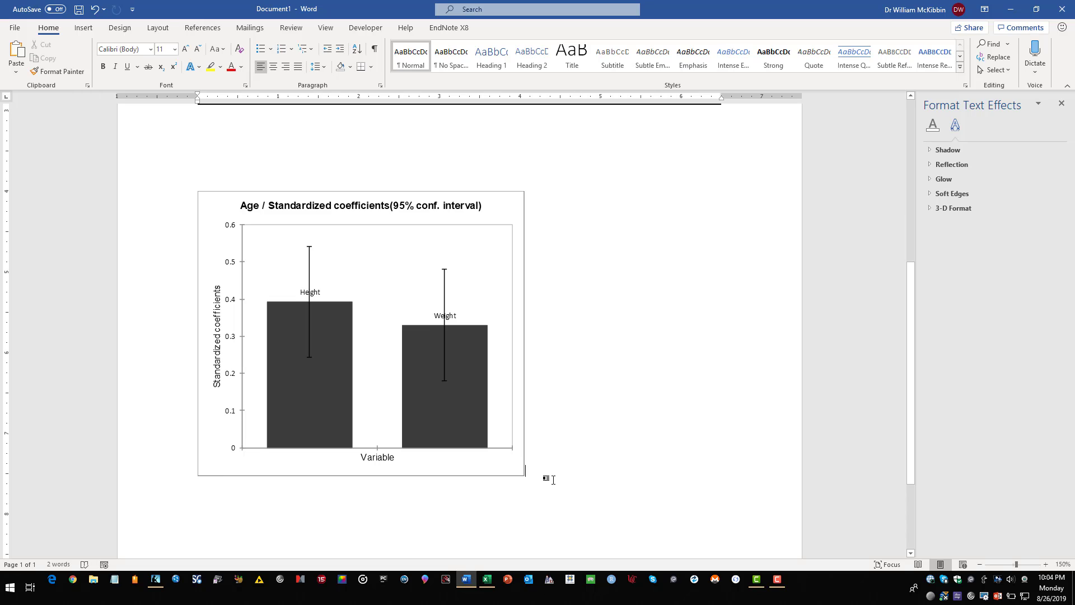
key(Return)
text(Figur)
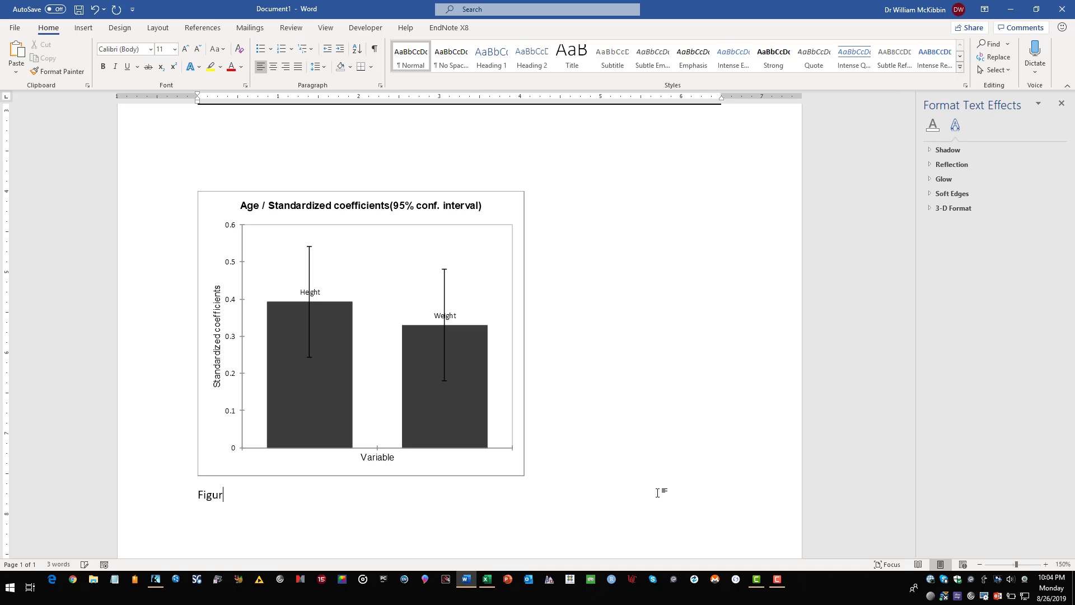
text(e 1)
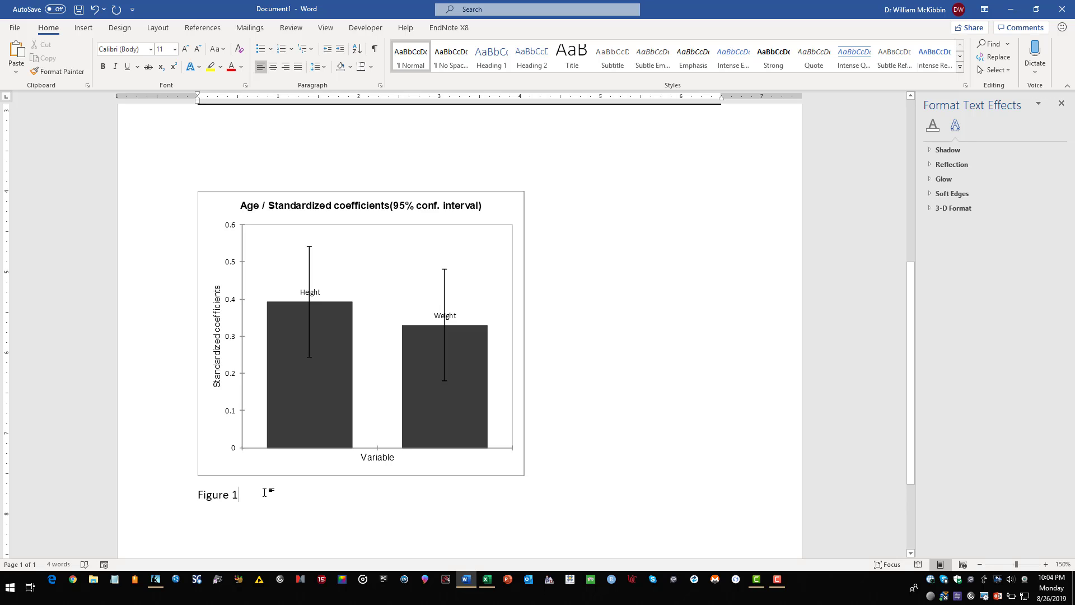
Set the "Figure 1" label to Times New Roman, size 12
drag(264, 492, 197, 494)
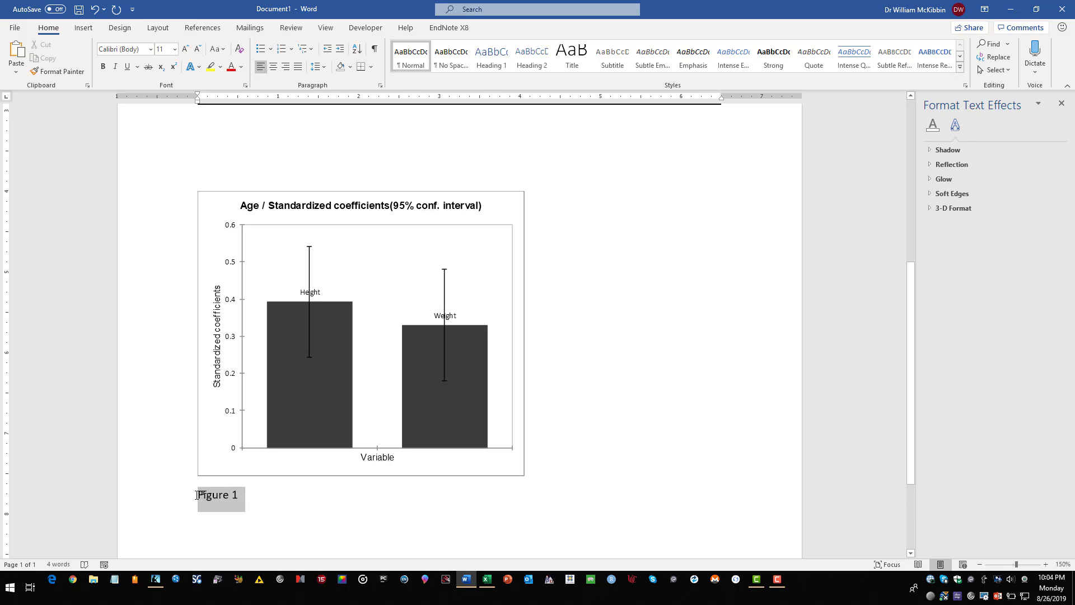
click(150, 48)
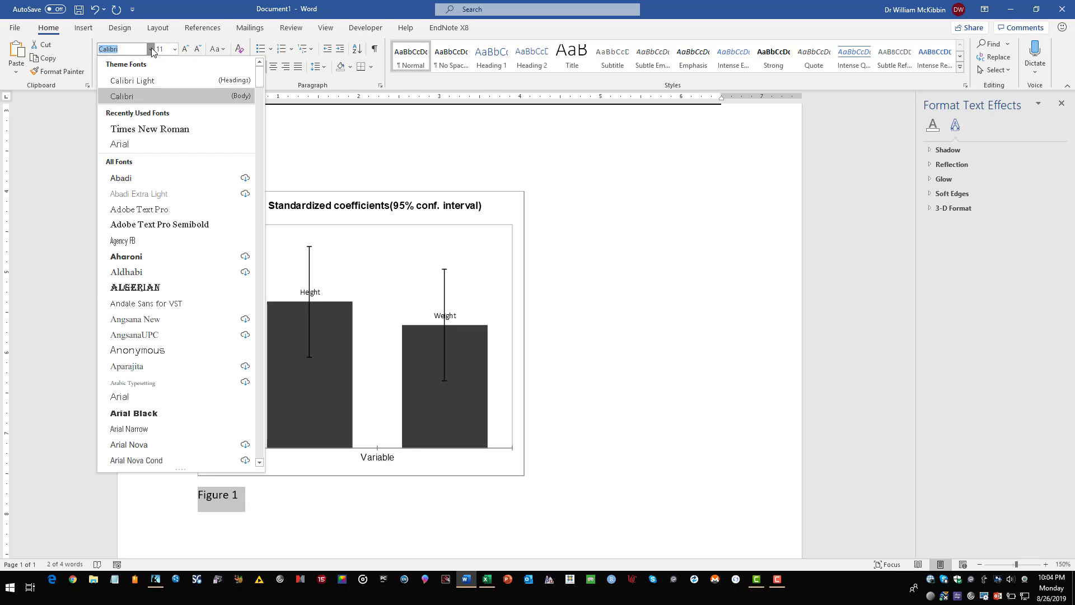
click(166, 130)
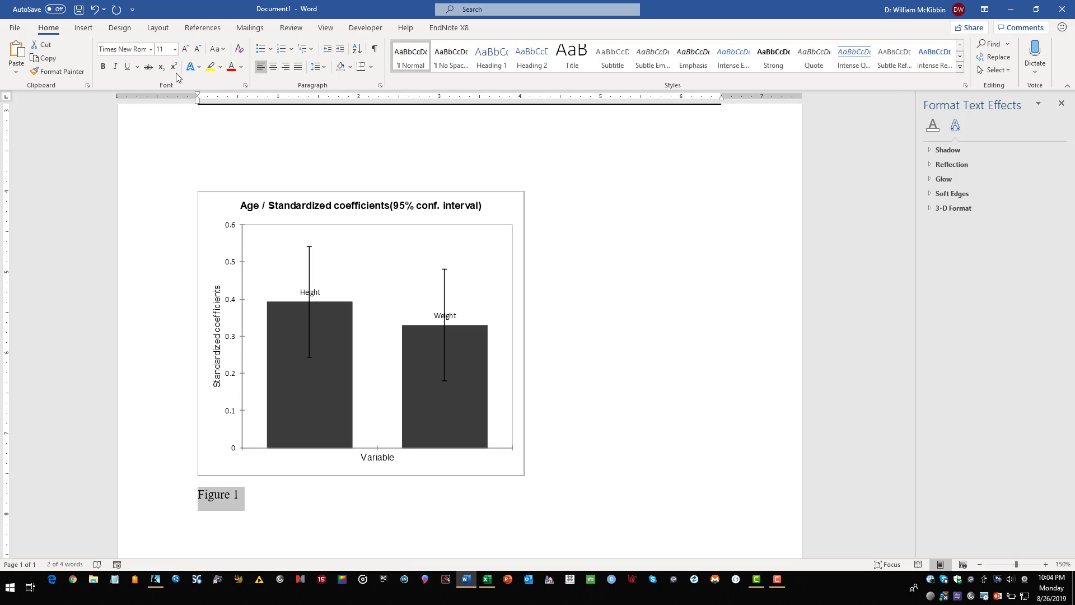
click(175, 49)
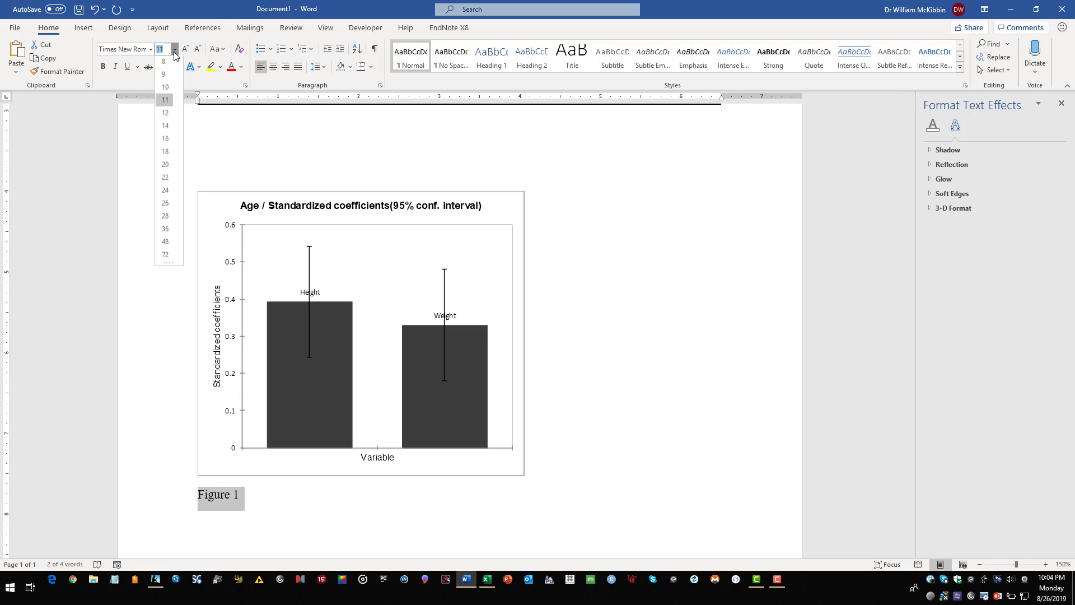
click(170, 114)
click(282, 485)
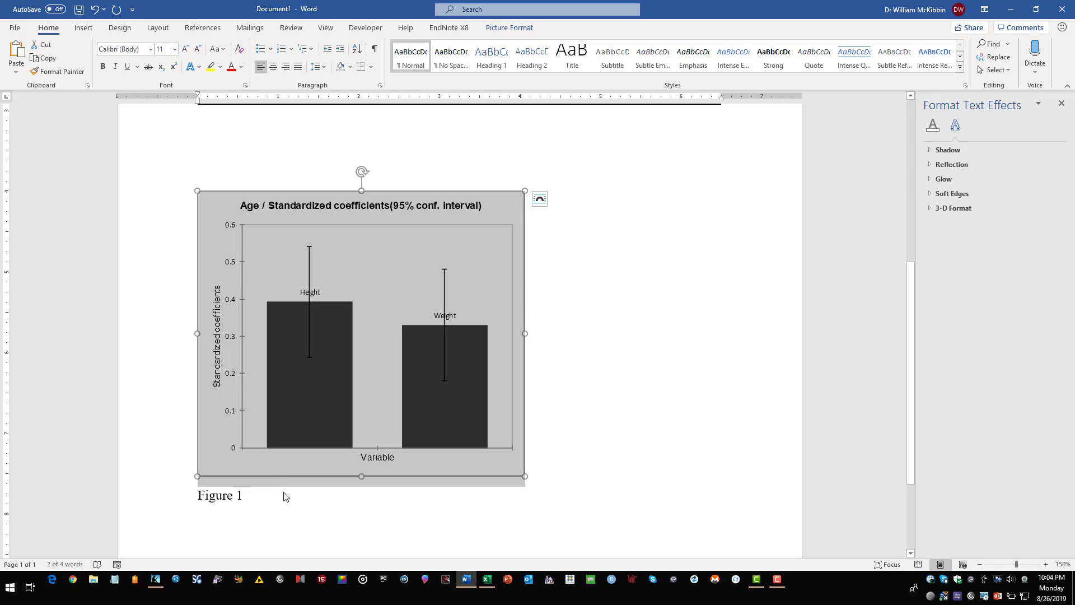
Extend the figure label to read "Figure 1. Age/Standardized Coefficients"
click(247, 494)
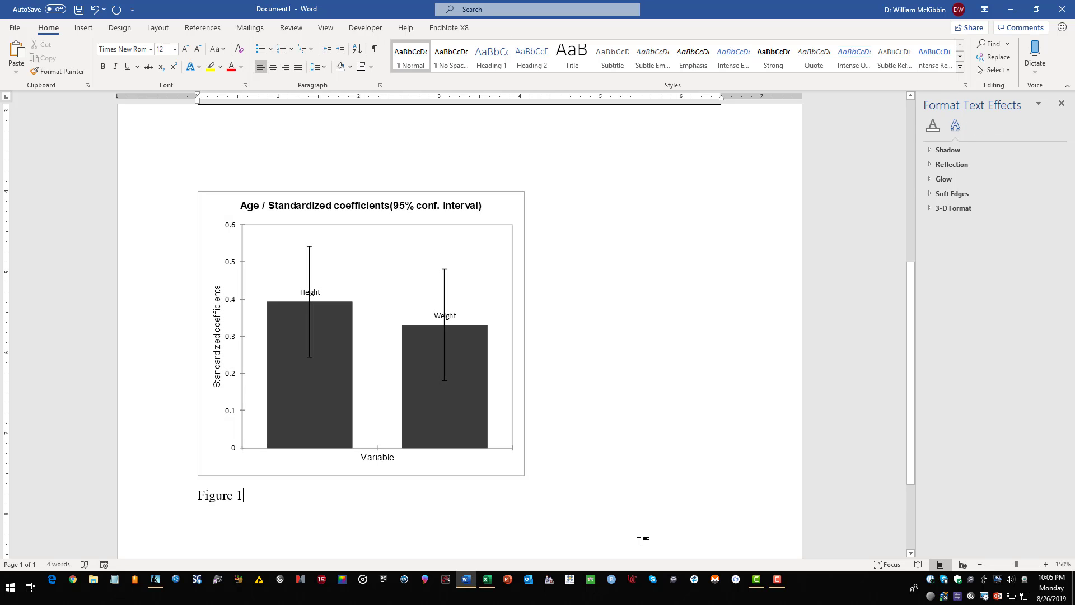
text(.)
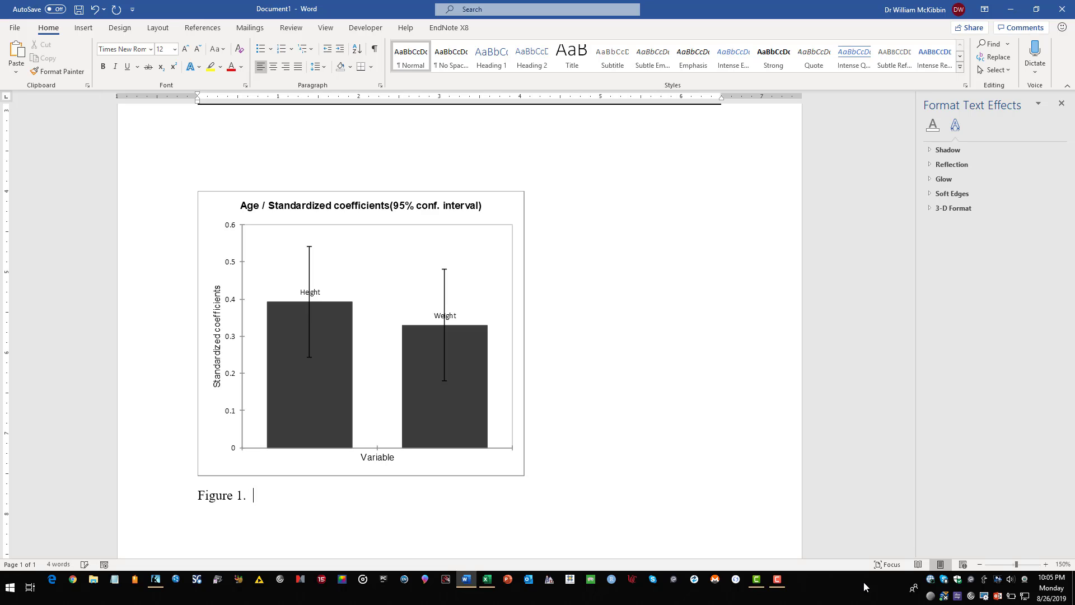
text(Age/STandardized )
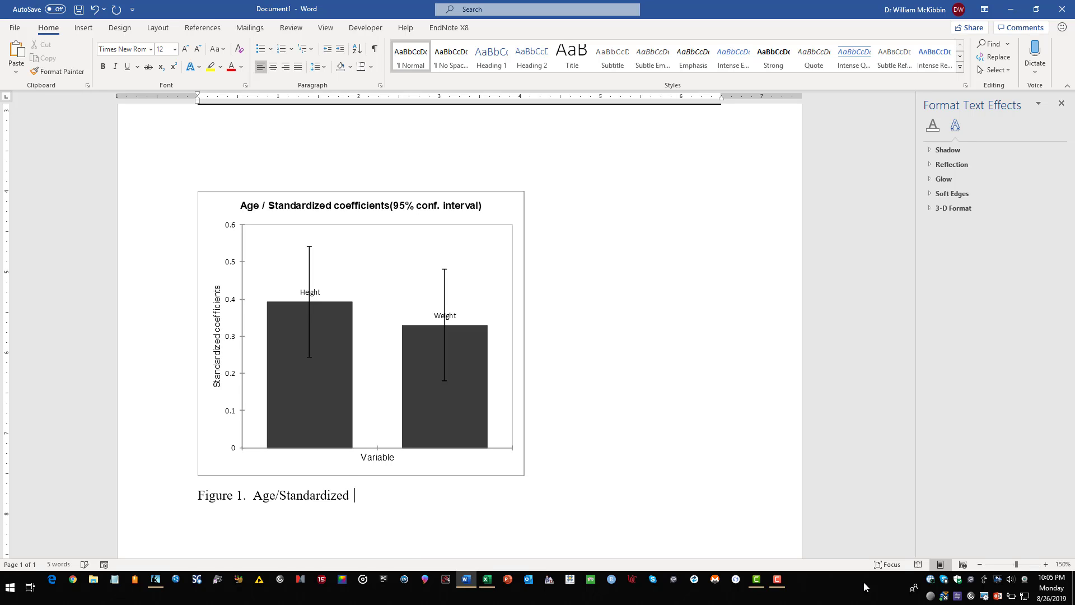
text(Coefficients)
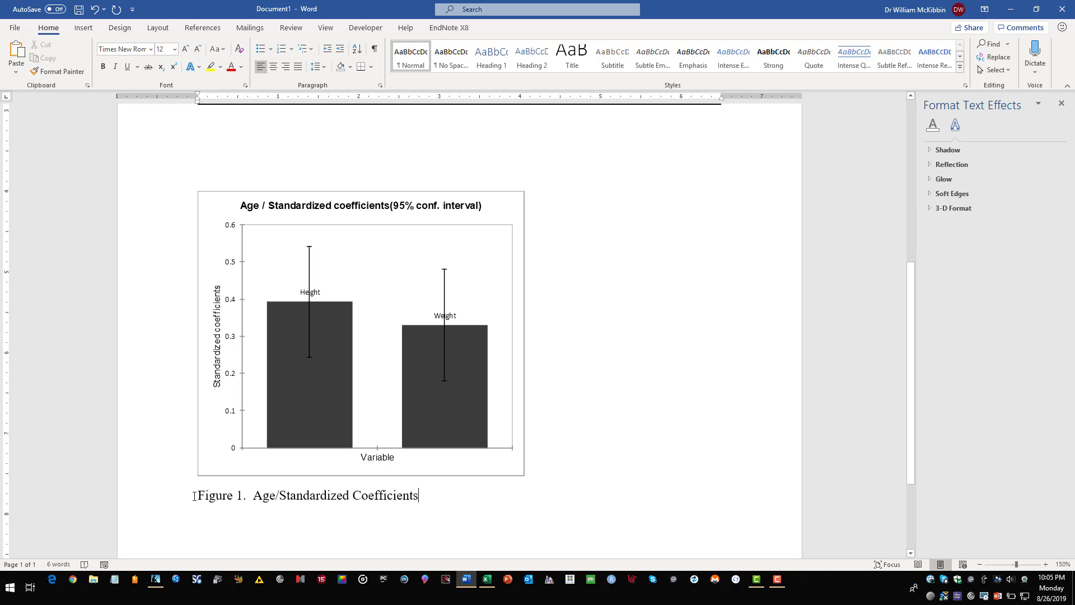
scroll(201, 499, up, 5)
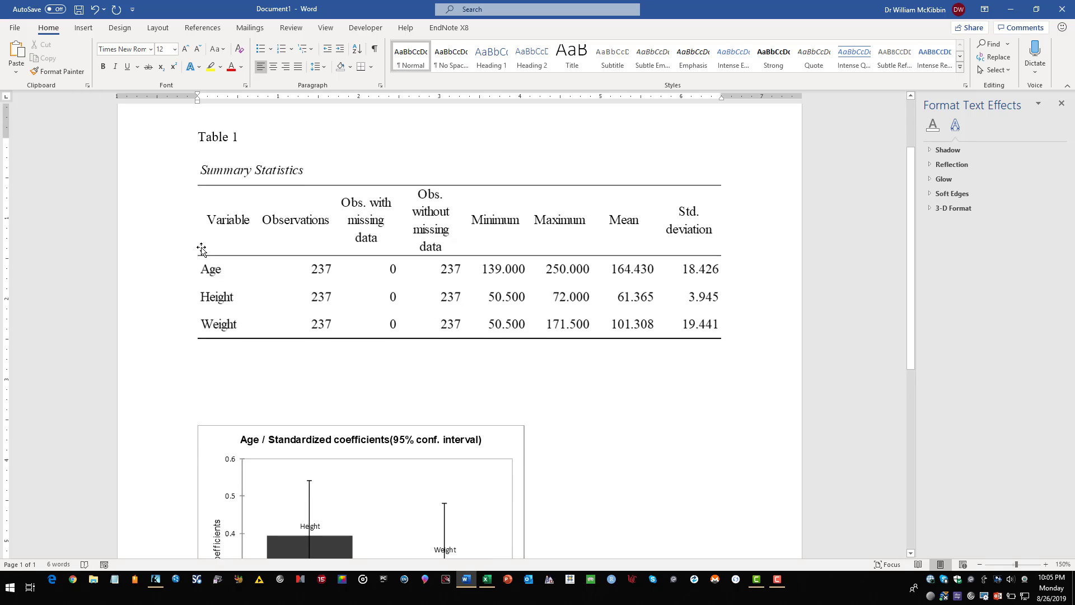
scroll(202, 249, up, 1)
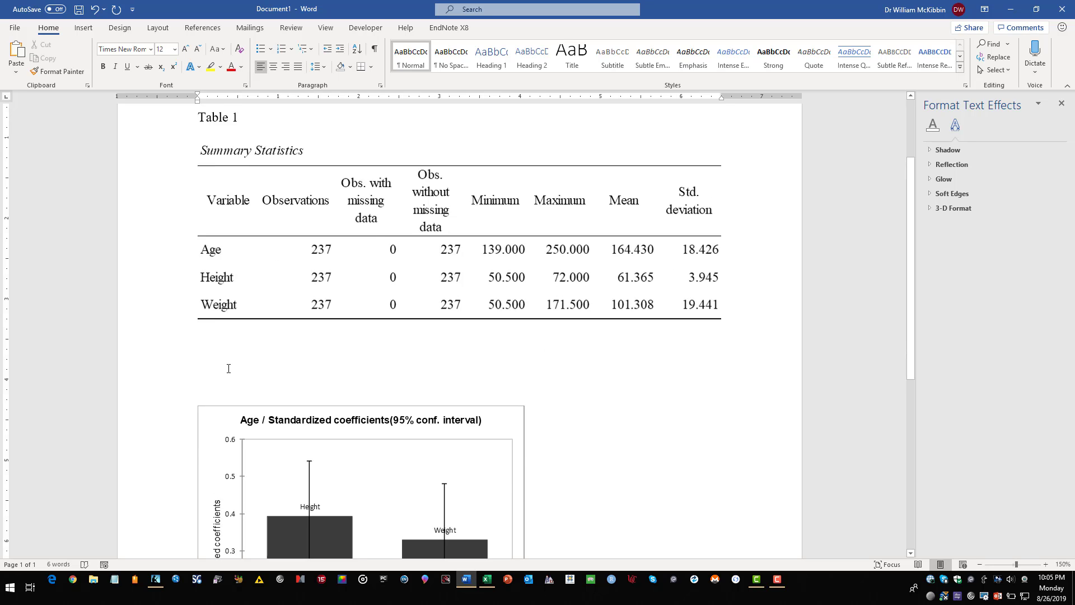
Italicize "Figure 1." in the caption below the chart, leaving the caption's descriptive text in regular type
scroll(227, 386, down, 5)
scroll(221, 421, down, 1)
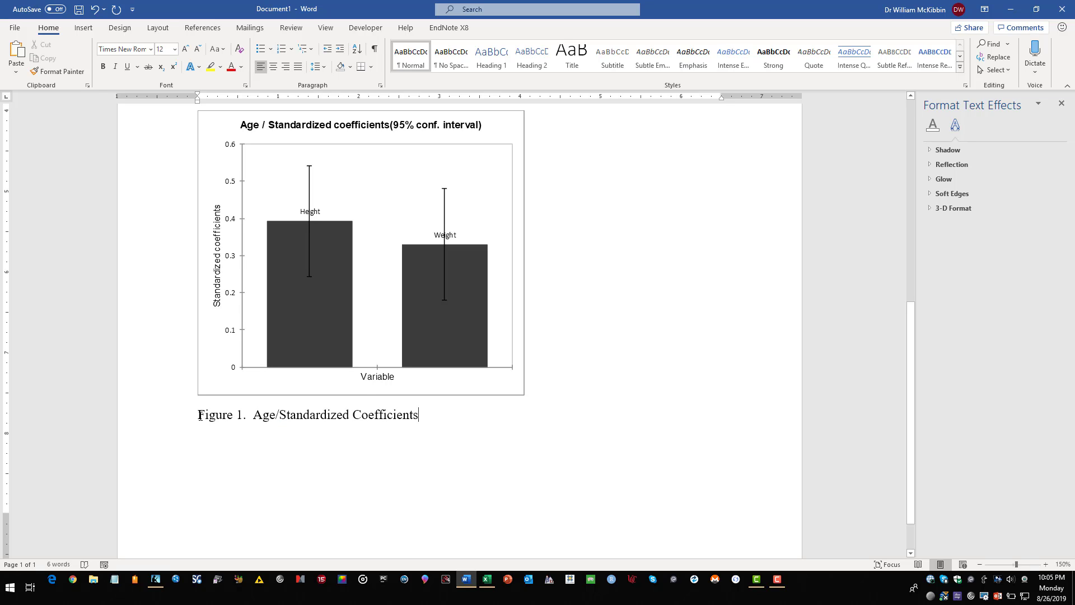
drag(199, 415, 246, 414)
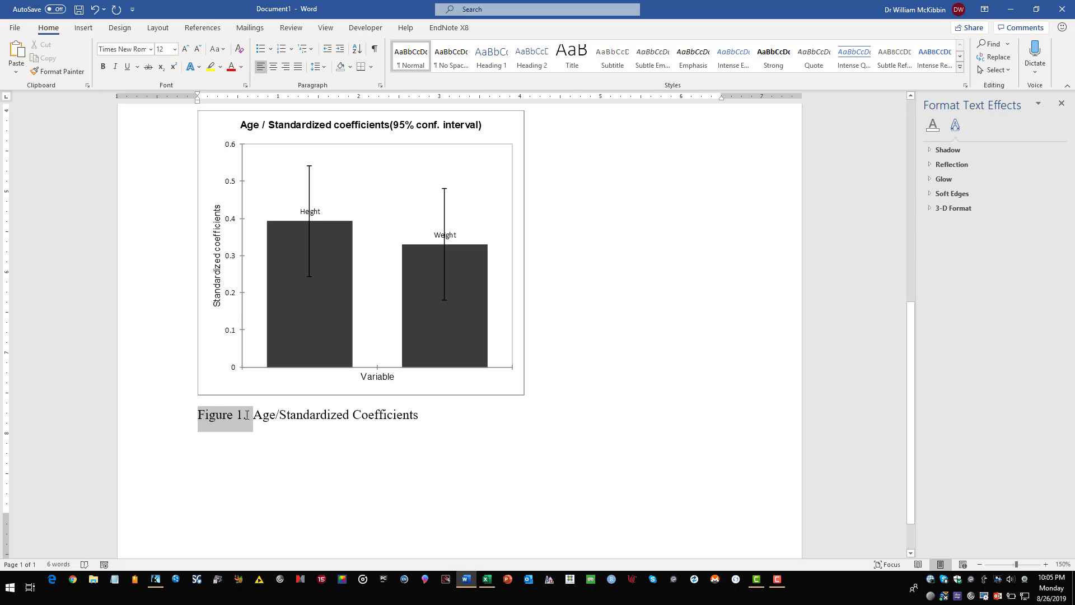
click(116, 68)
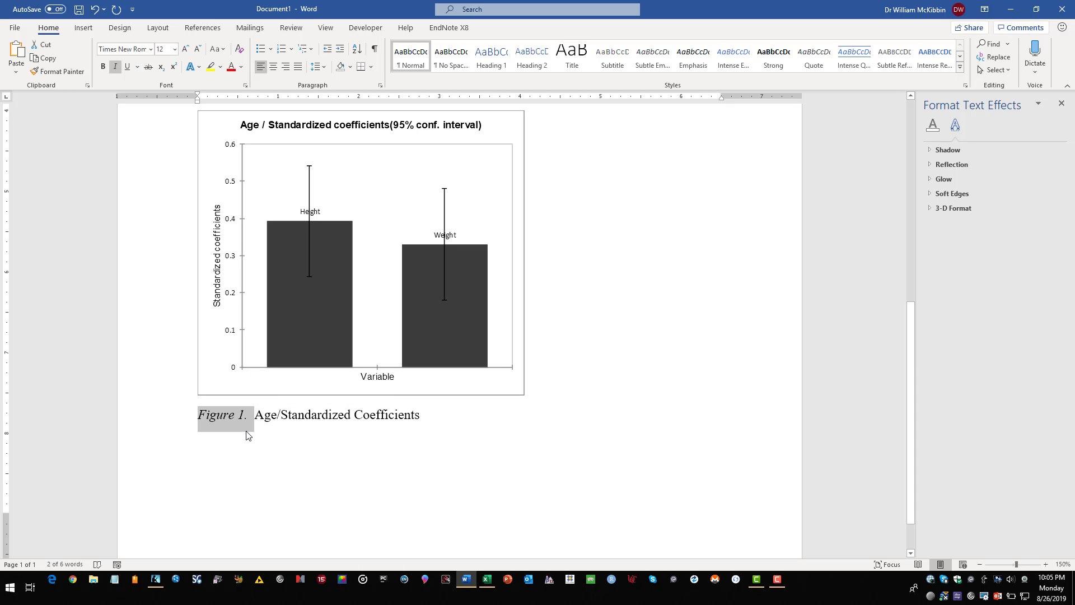
click(262, 417)
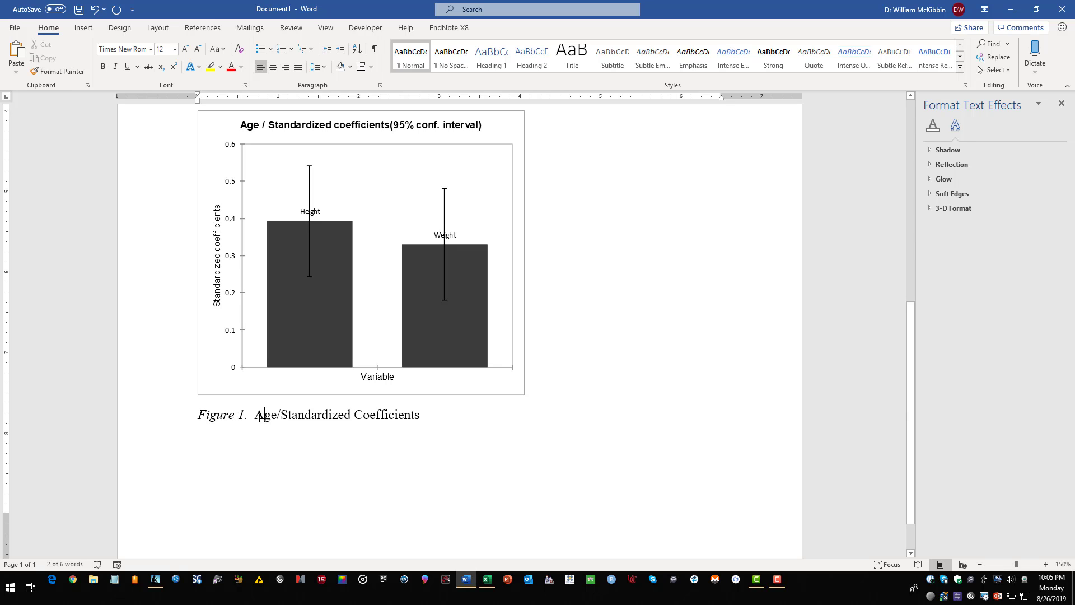
drag(255, 416, 417, 414)
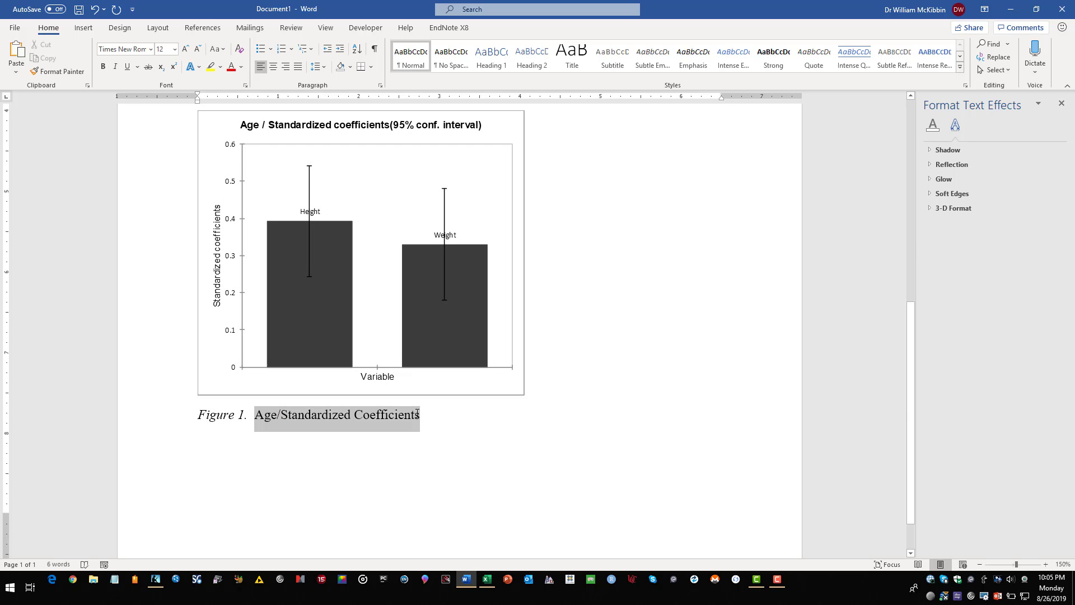
click(301, 466)
Compare the label and italic title above the summary statistics table with the caption format below the chart
scroll(74, 404, up, 6)
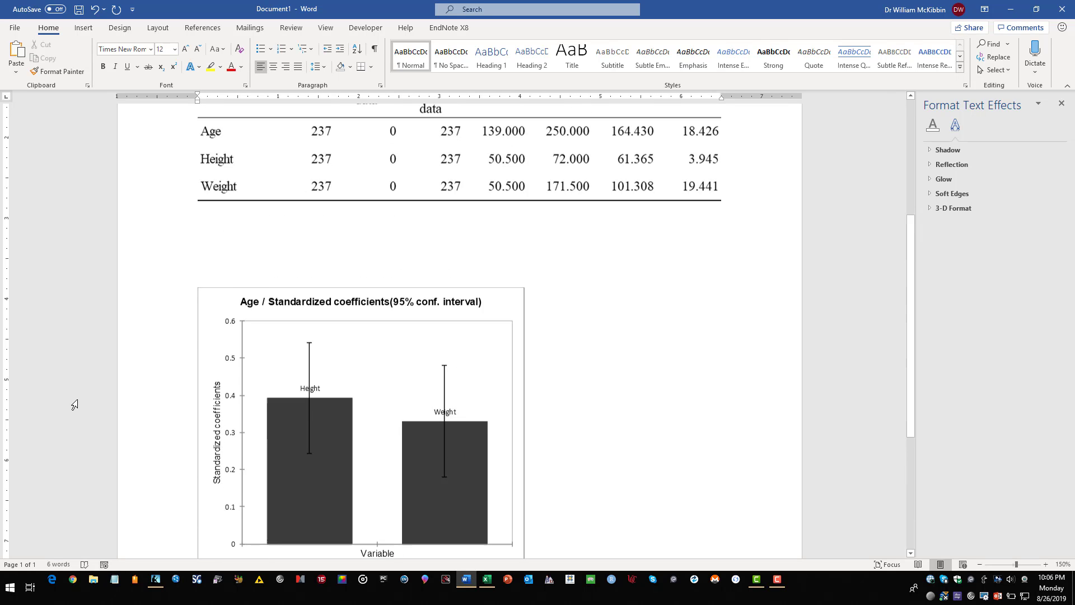
scroll(206, 180, up, 3)
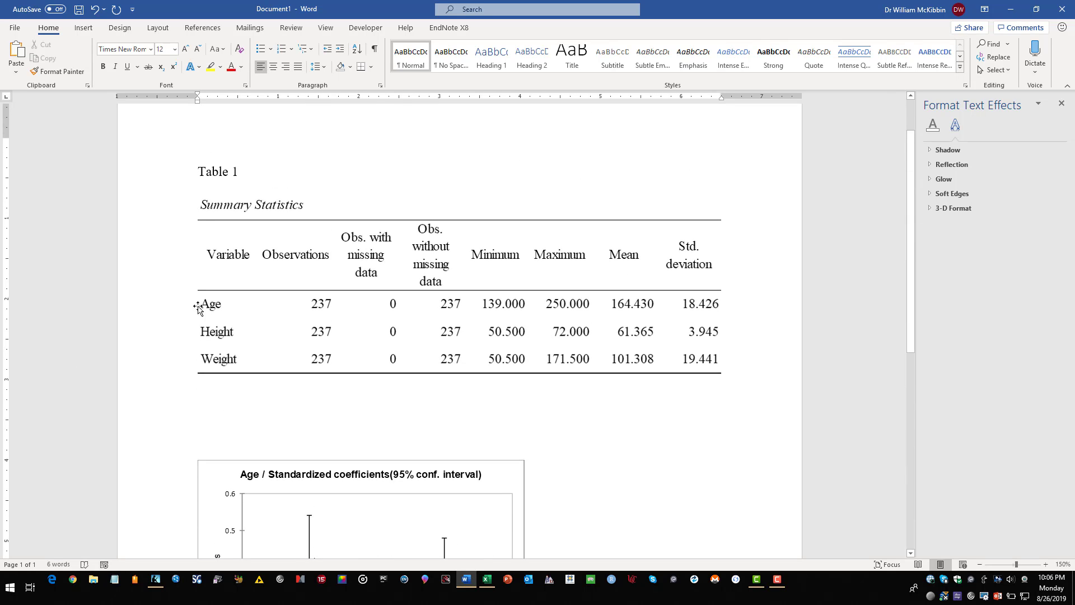
scroll(191, 392, down, 3)
scroll(182, 475, down, 3)
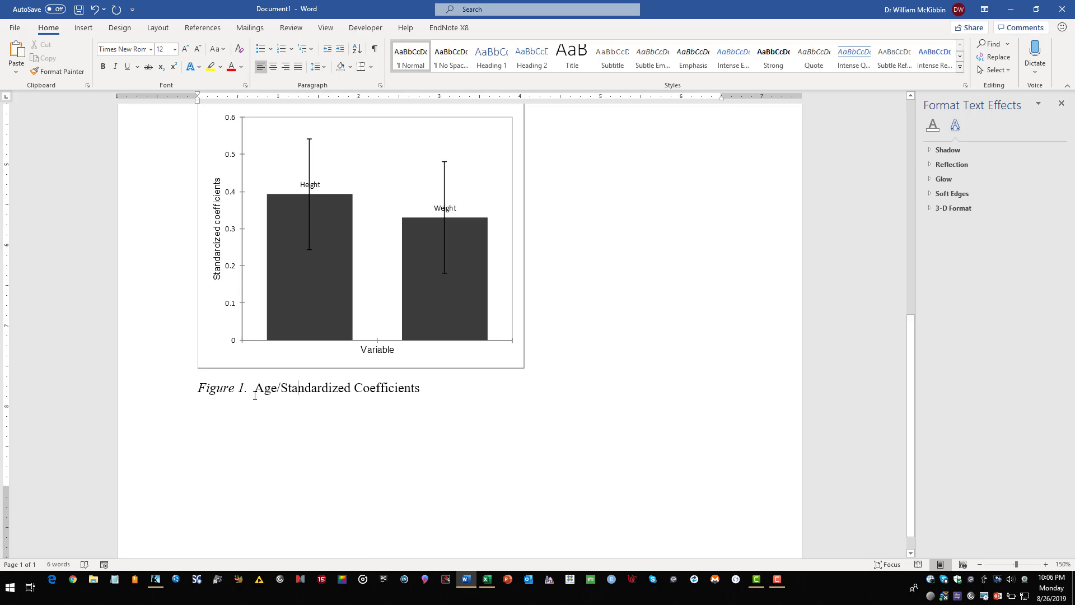
drag(254, 391, 226, 416)
click(216, 418)
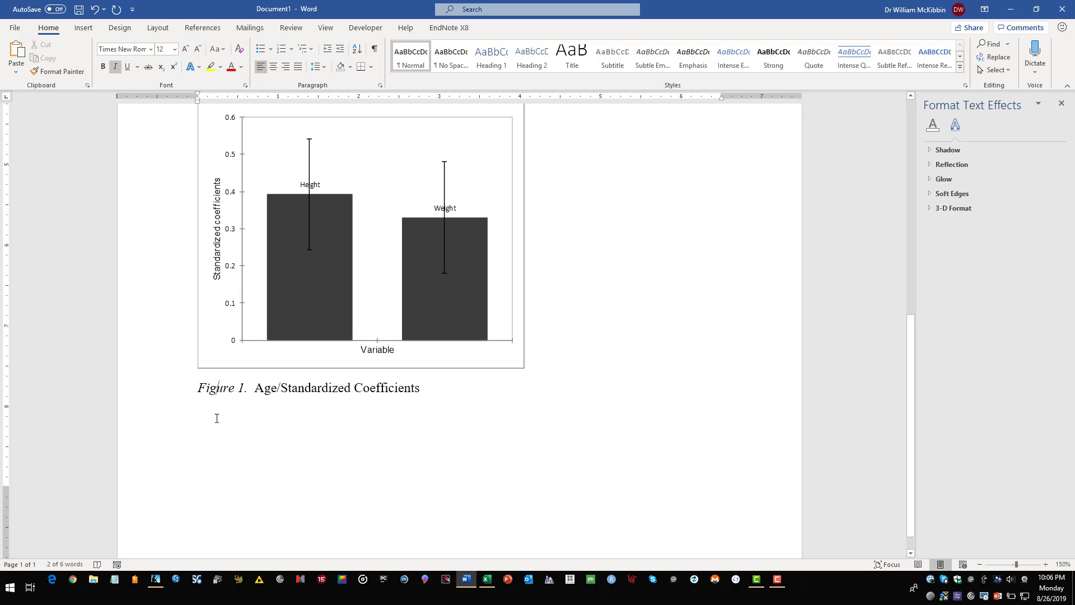
click(255, 387)
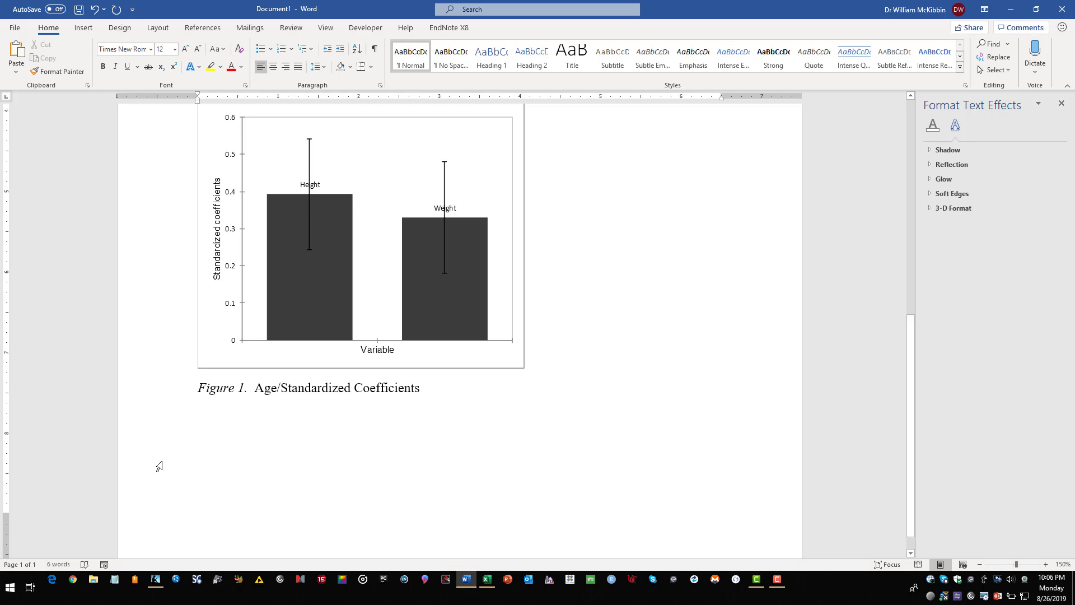
scroll(313, 427, up, 1)
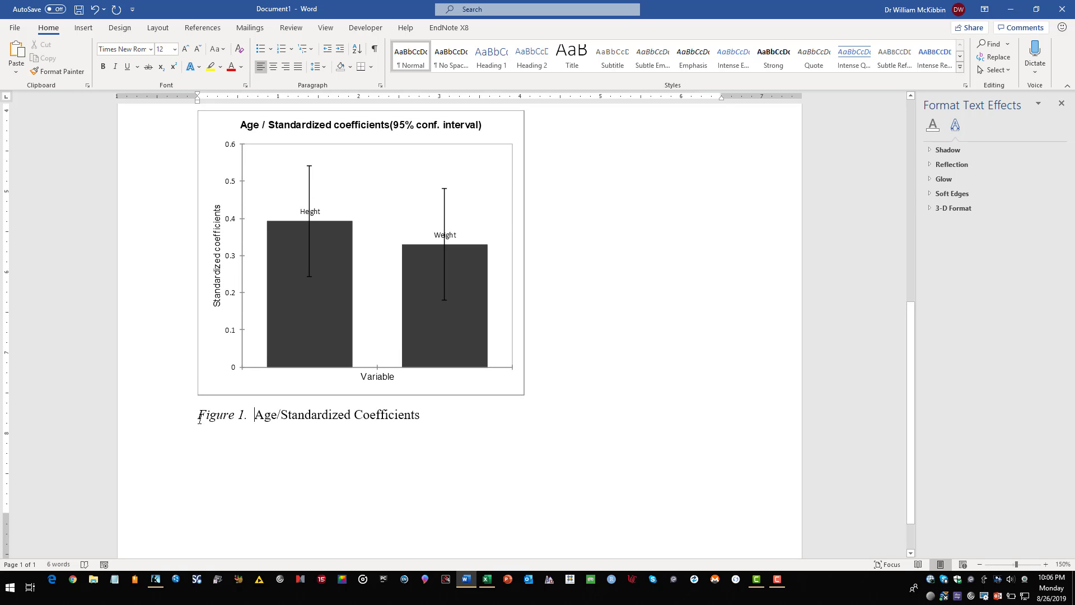
scroll(286, 409, up, 3)
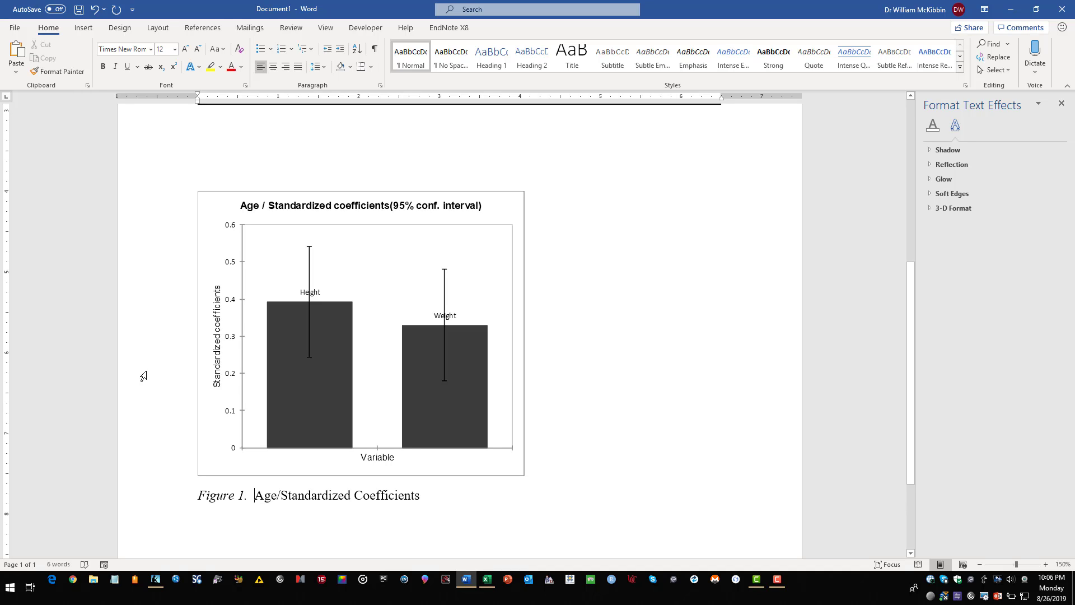
scroll(144, 375, up, 3)
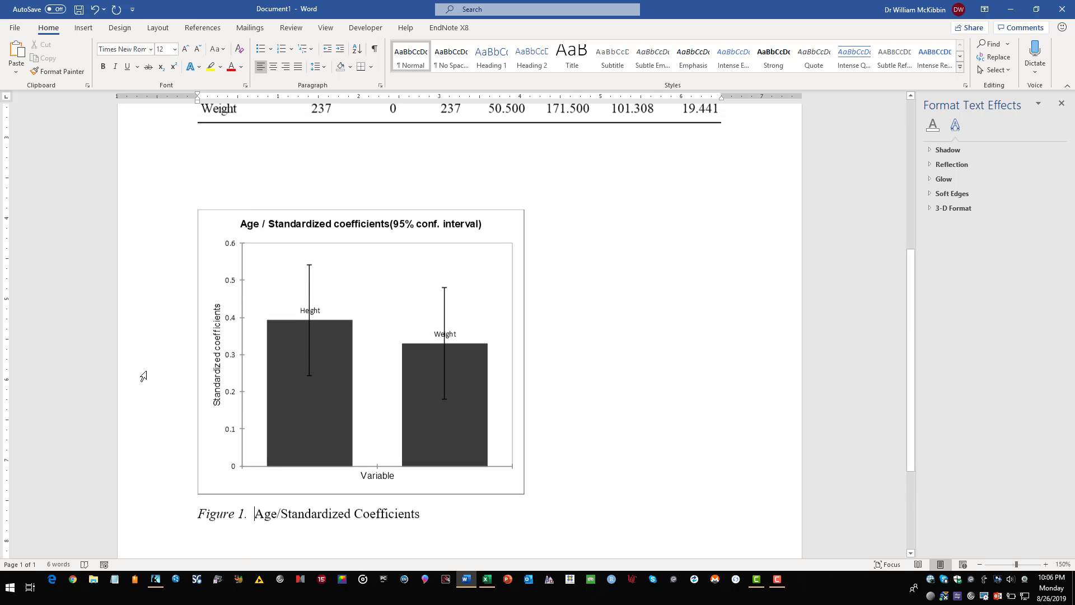
scroll(143, 375, up, 9)
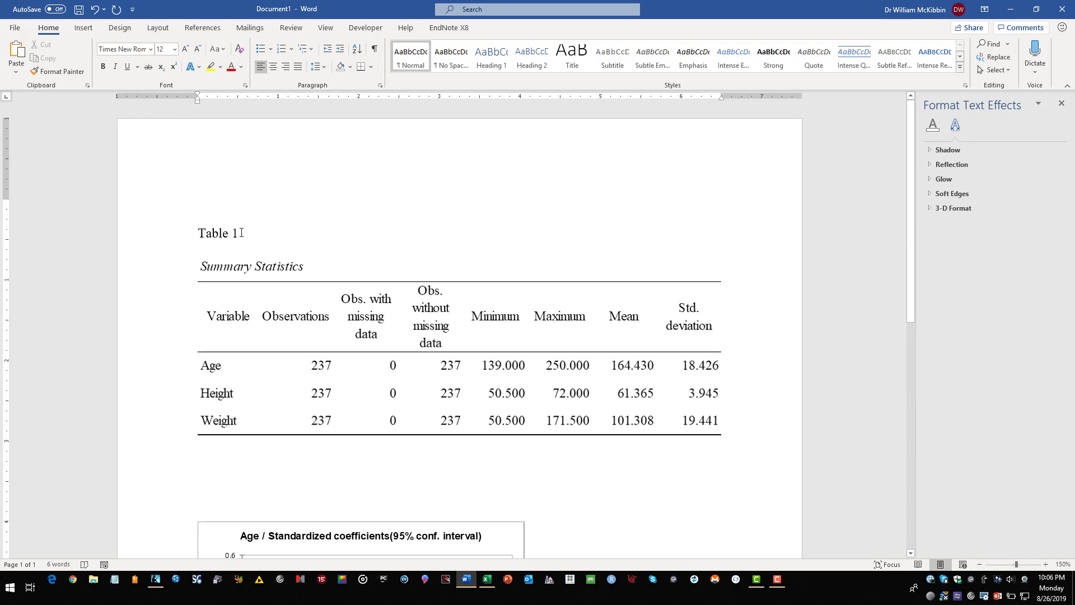
scroll(400, 463, down, 2)
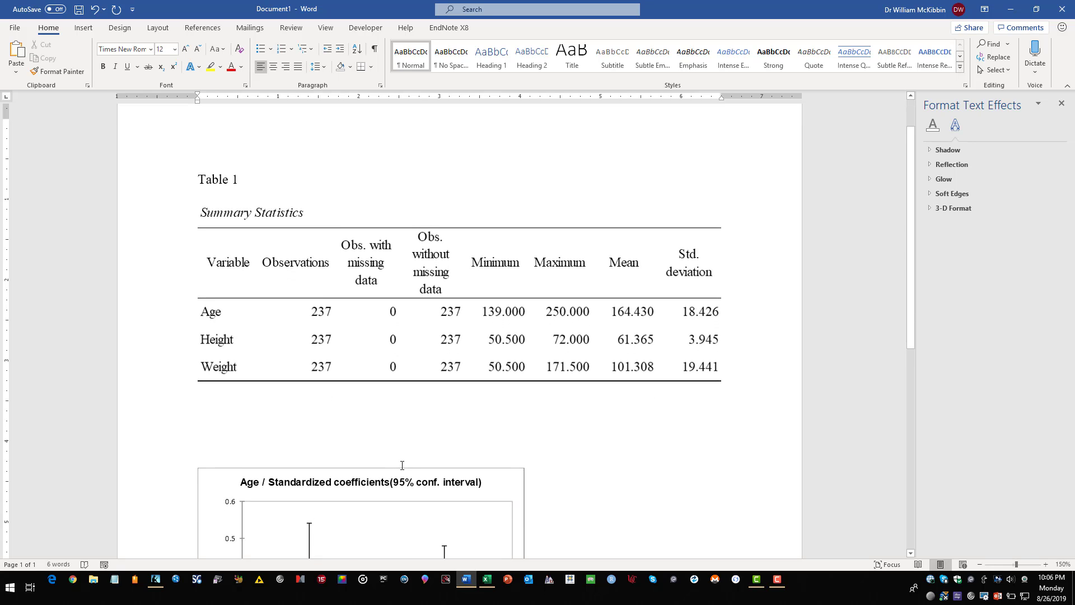
scroll(402, 465, down, 1)
scroll(651, 453, down, 1)
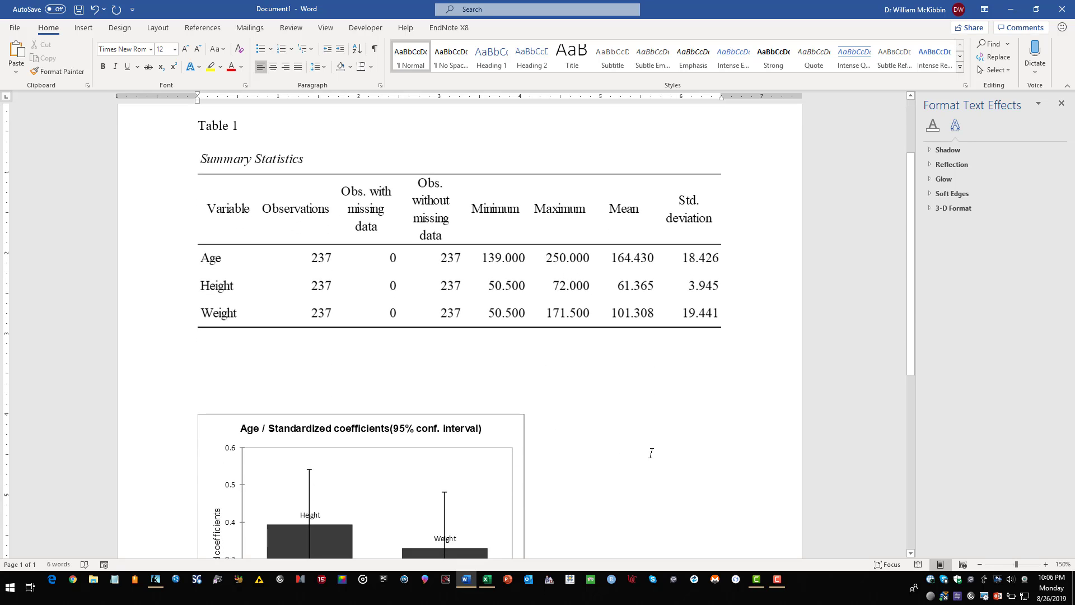
Zoom the document out to 90% to view the labeled table and the captioned figure together
click(979, 564)
click(979, 565)
click(979, 565)
click(979, 564)
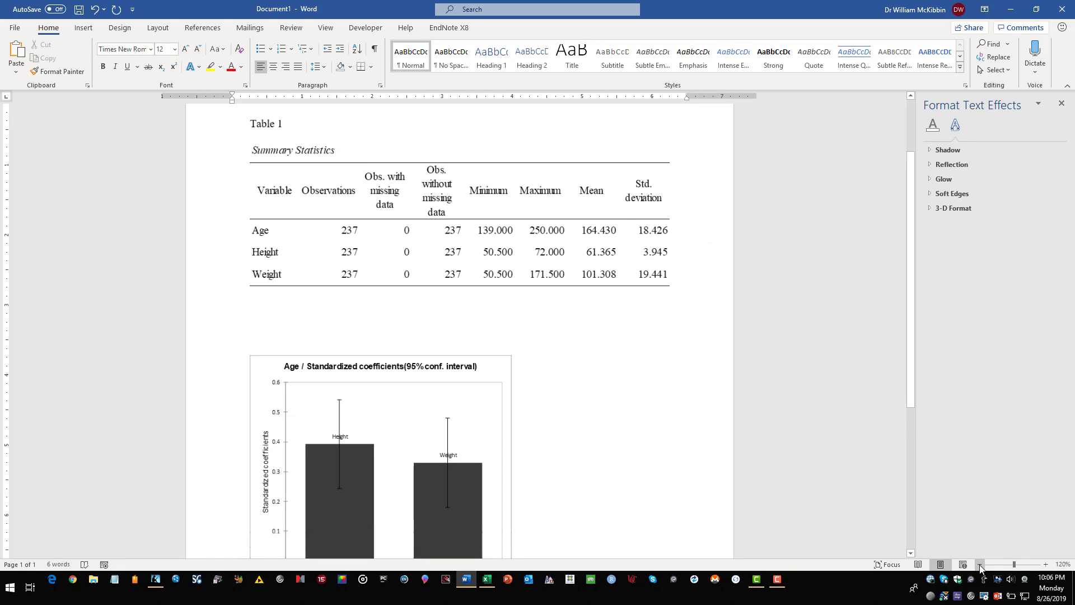
click(979, 565)
click(979, 565)
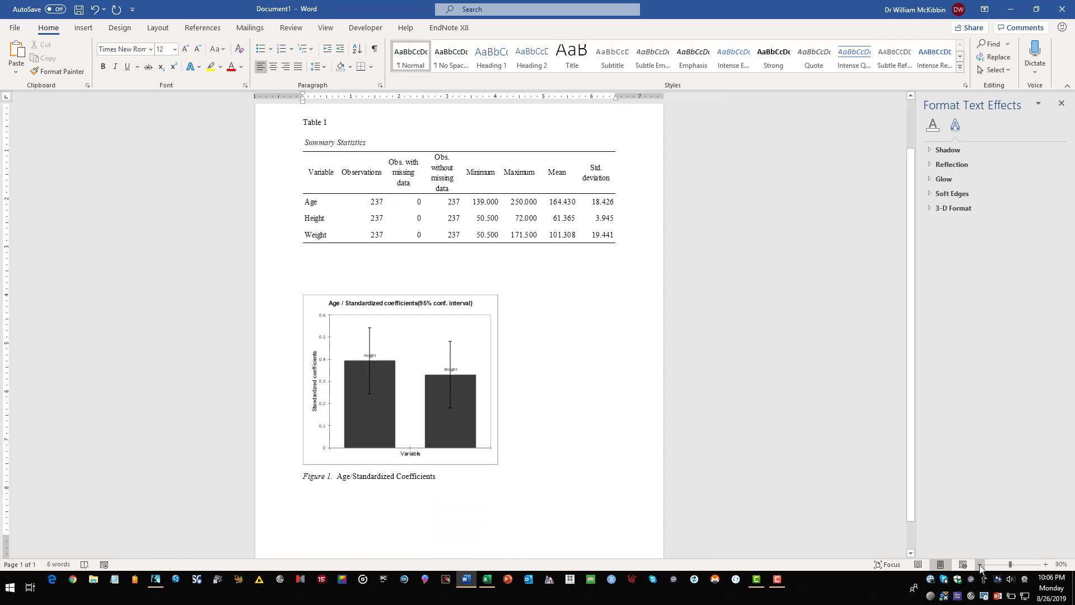